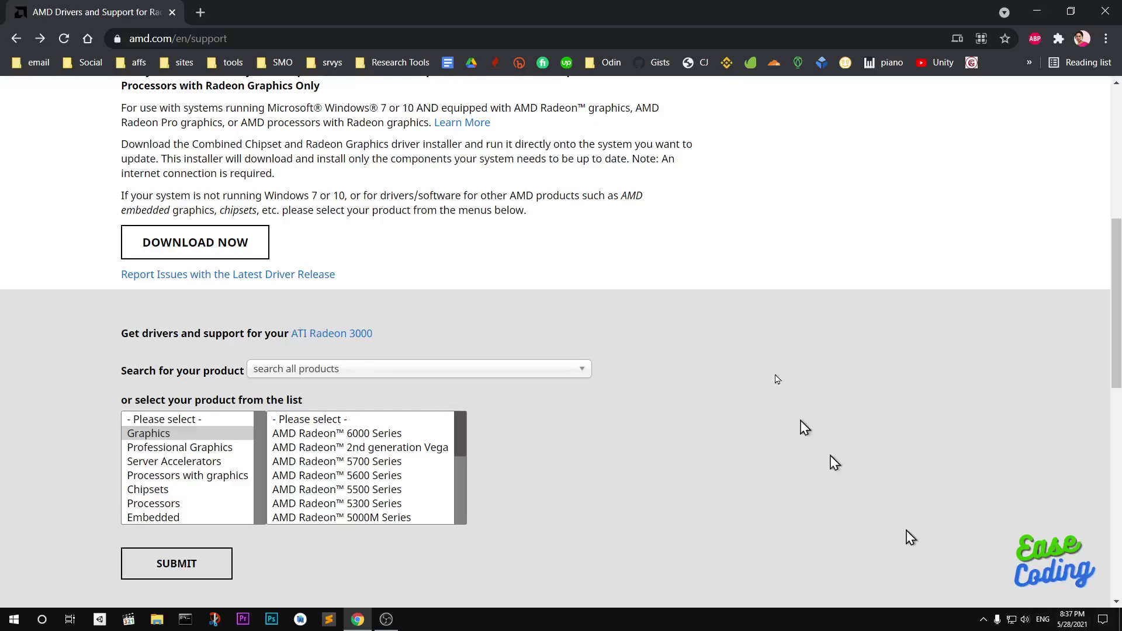
- Download the Radeon Software Adrenalin 21.5.2 minimal-setup installer and show it in the Downloads folder
scroll(778, 379, up, 7)
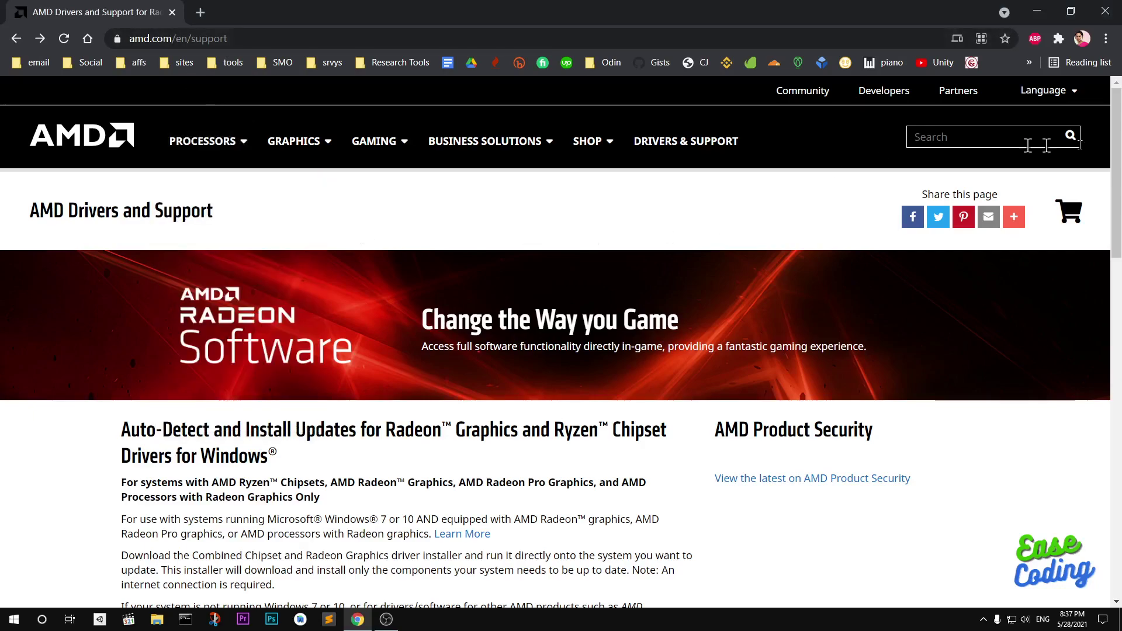
drag(1119, 167, 1120, 287)
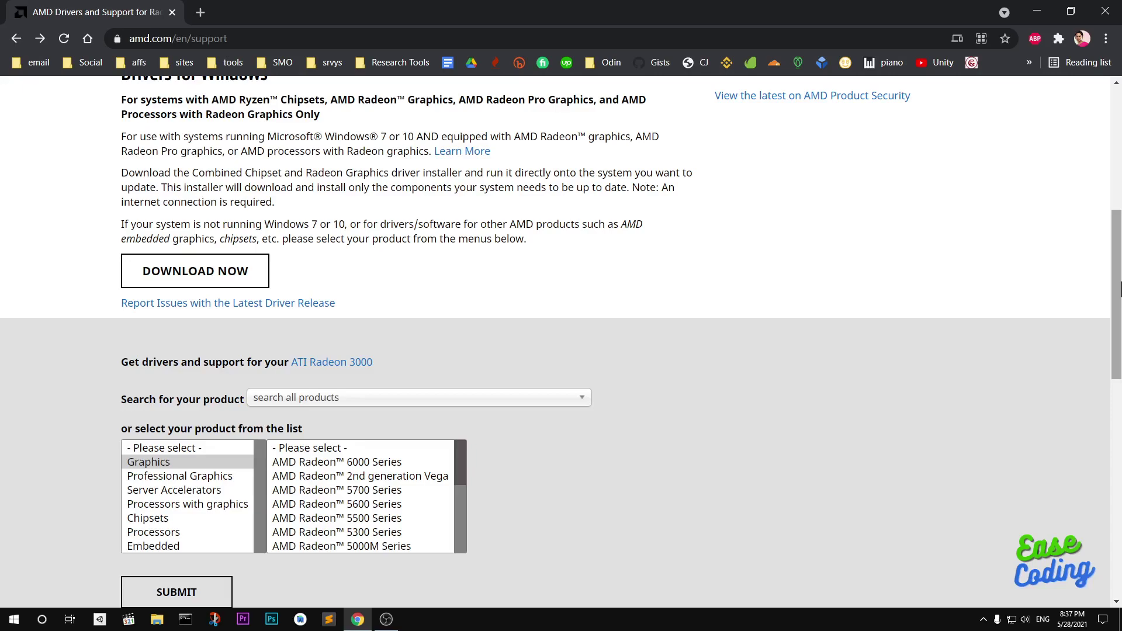
click(196, 278)
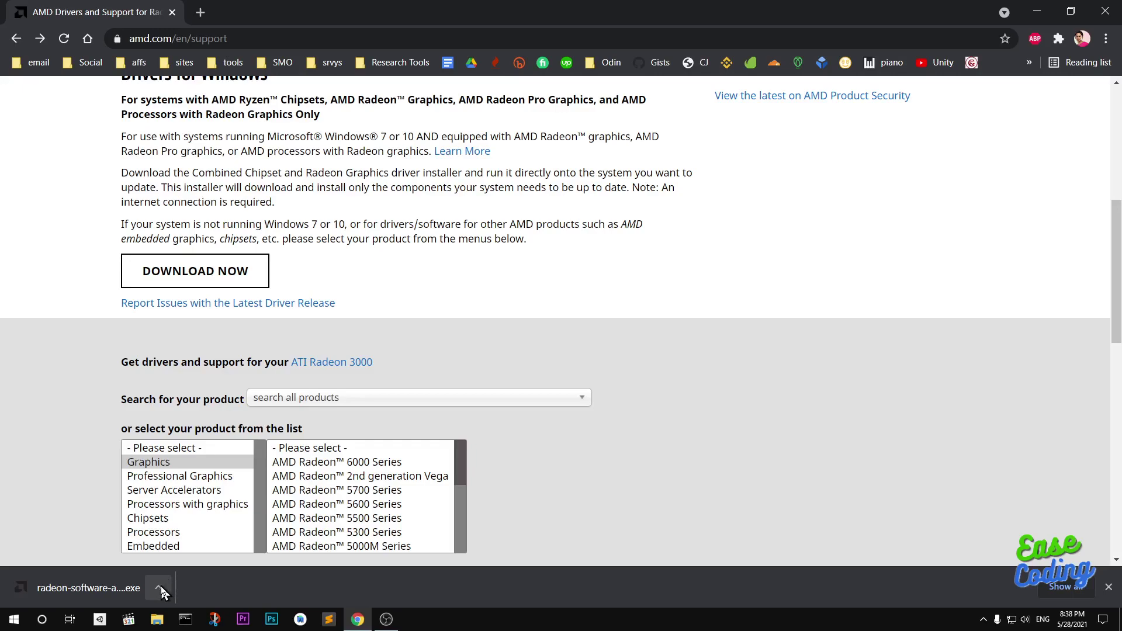
click(161, 587)
click(180, 537)
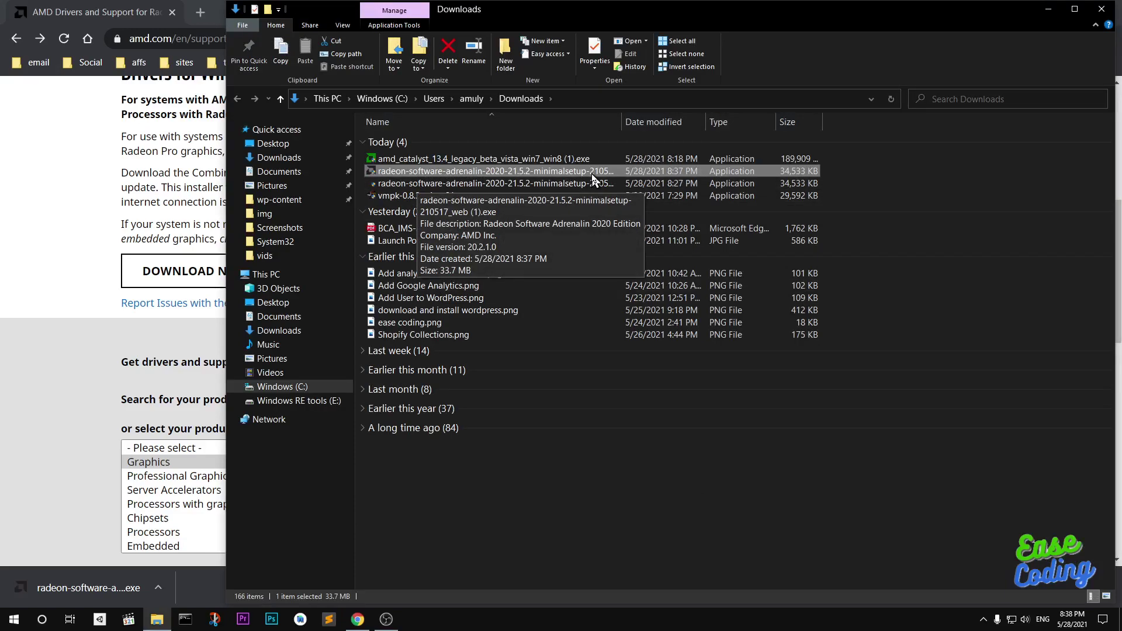
- Run the radeon-software-adrenalin setup file and dismiss Chrome's download bar
double_click(553, 172)
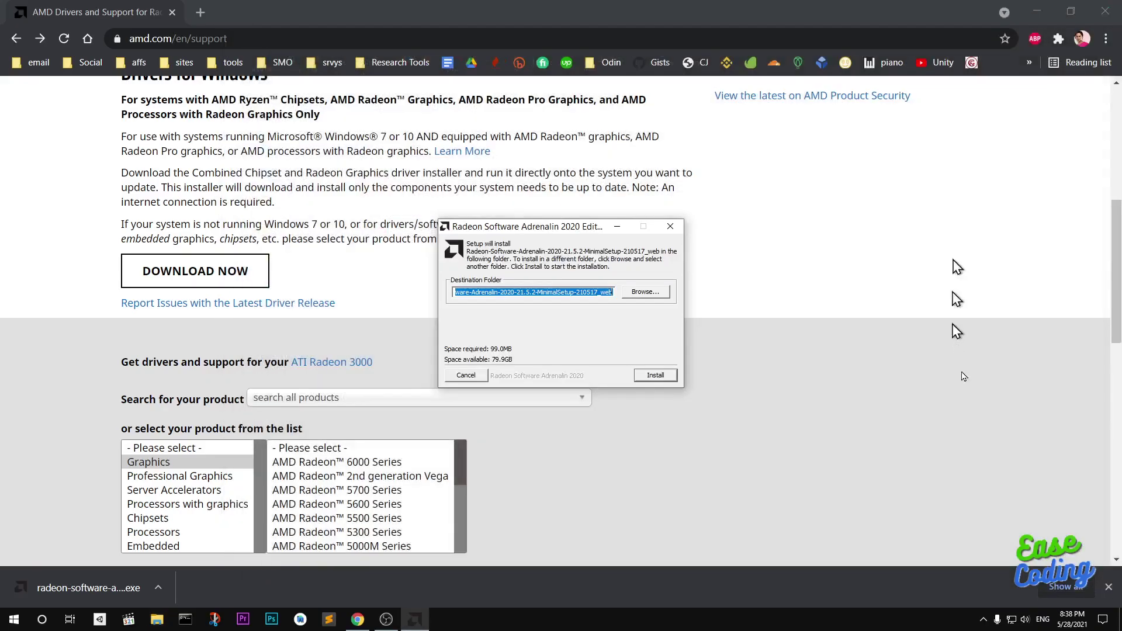
click(1109, 587)
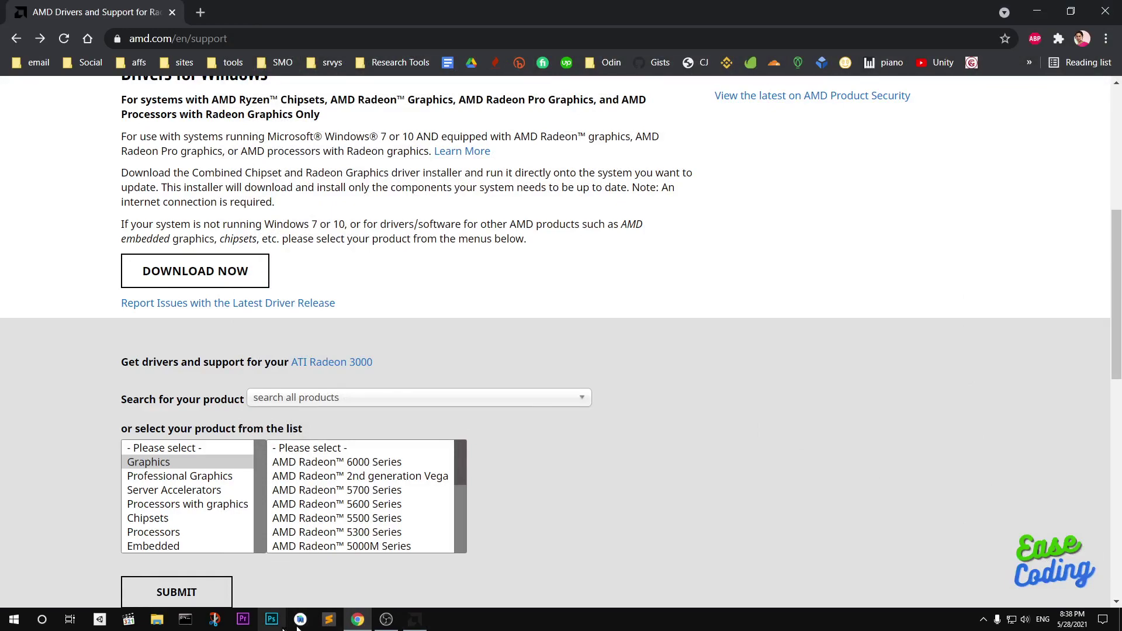
- Change the setup's destination folder to C:\AMD\Radeon-Software-new and start installing
key(alt+Tab)
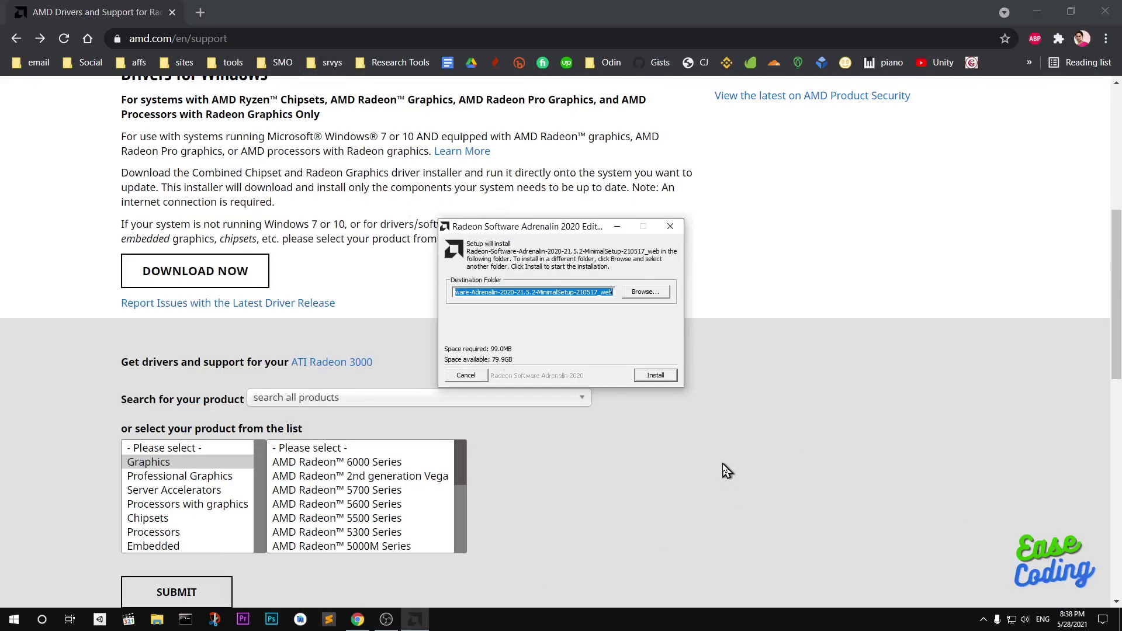
click(520, 293)
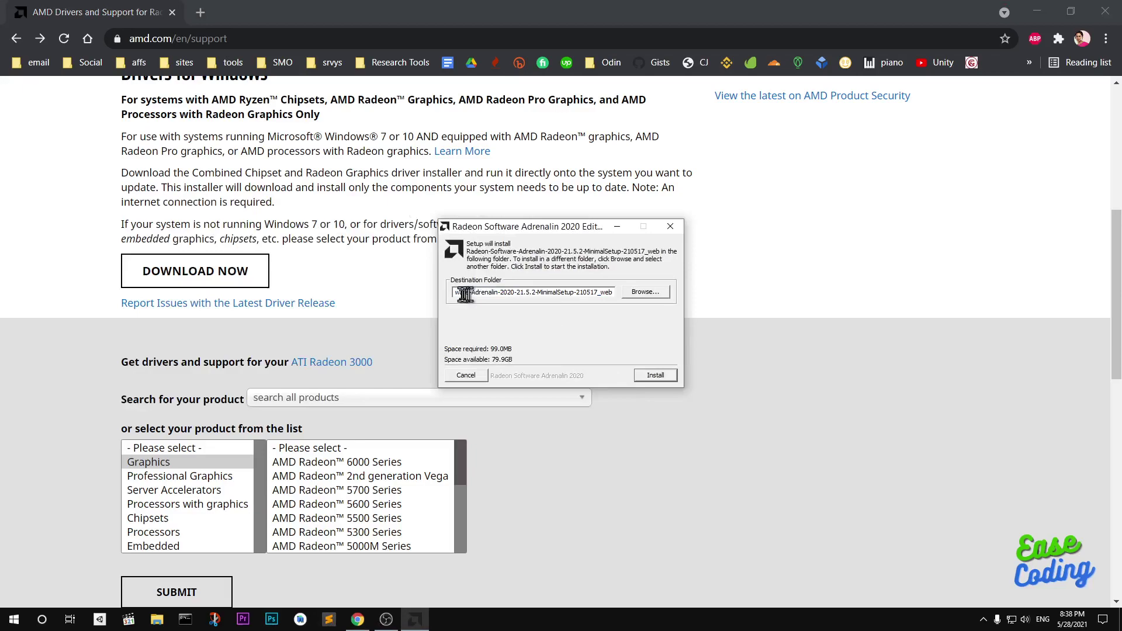
drag(462, 294, 620, 296)
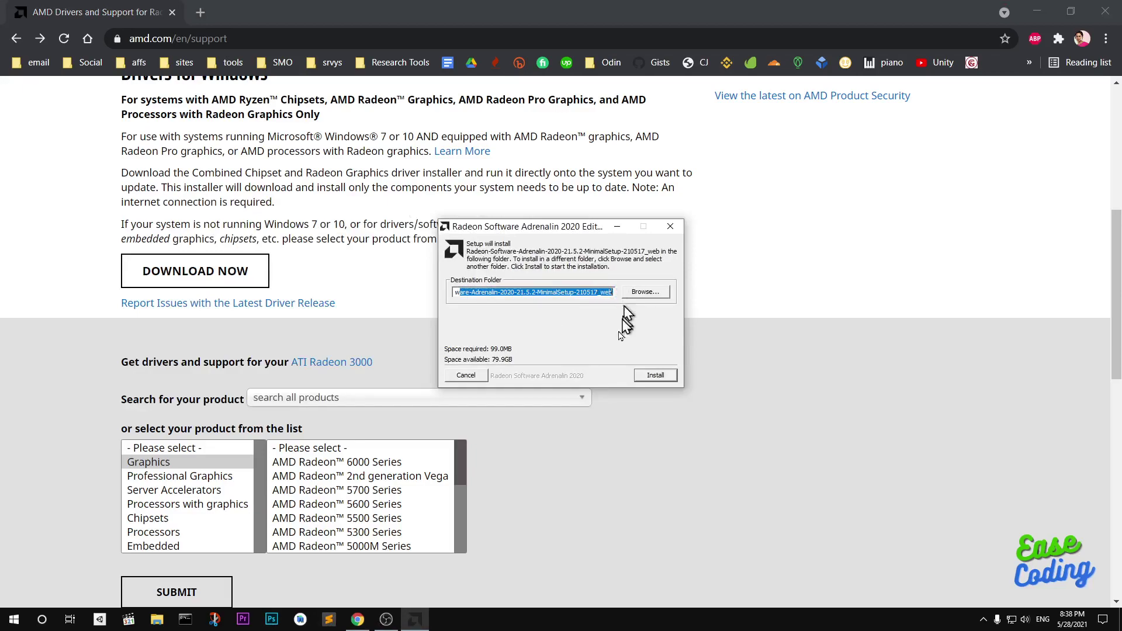
key(BackSpace)
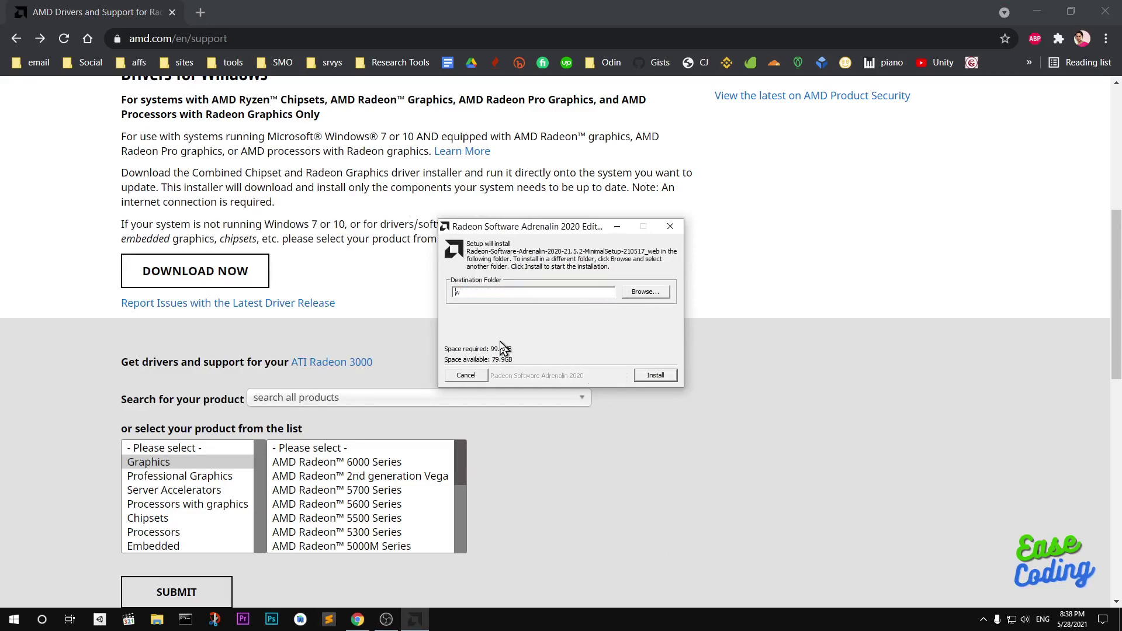
key(Left)
key(Left)
key(Left)
key(Left)
key(Left)
key(Left)
key(Left)
key(Left)
key(Left)
key(Left)
key(Left)
key(Left)
key(Left)
key(Left)
key(Left)
key(Left)
click(607, 297)
text(are)
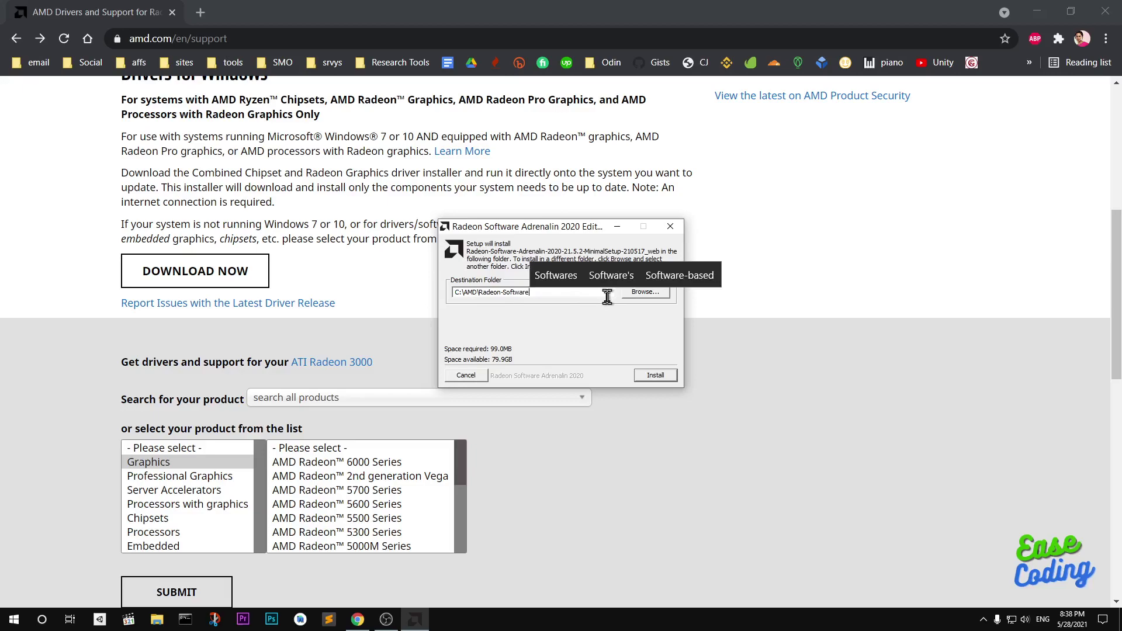
text(-new)
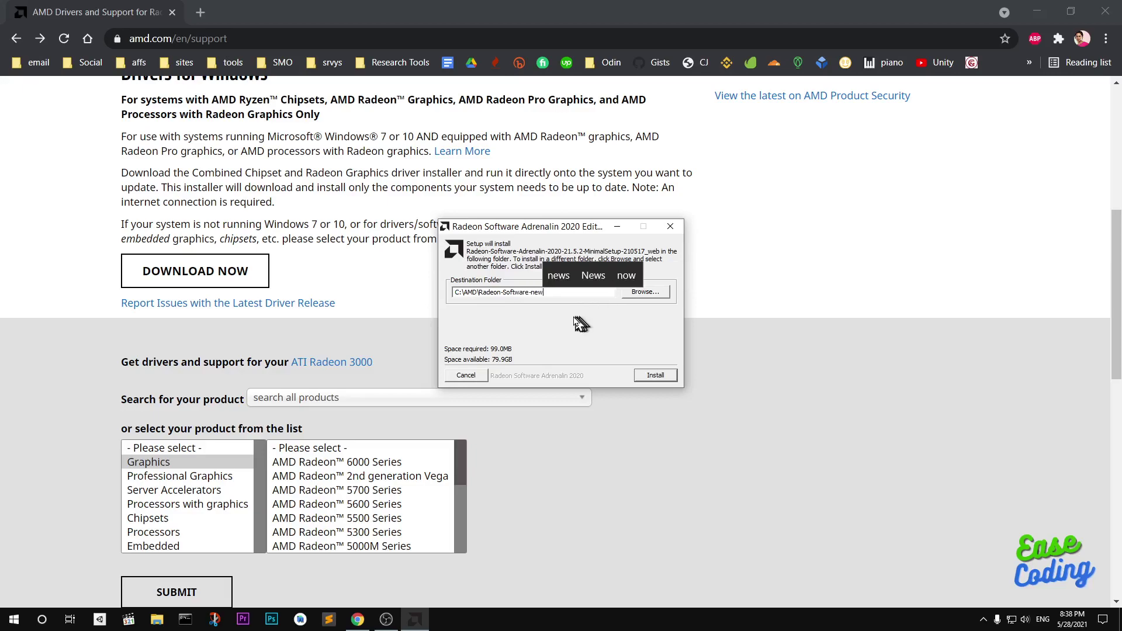
click(654, 376)
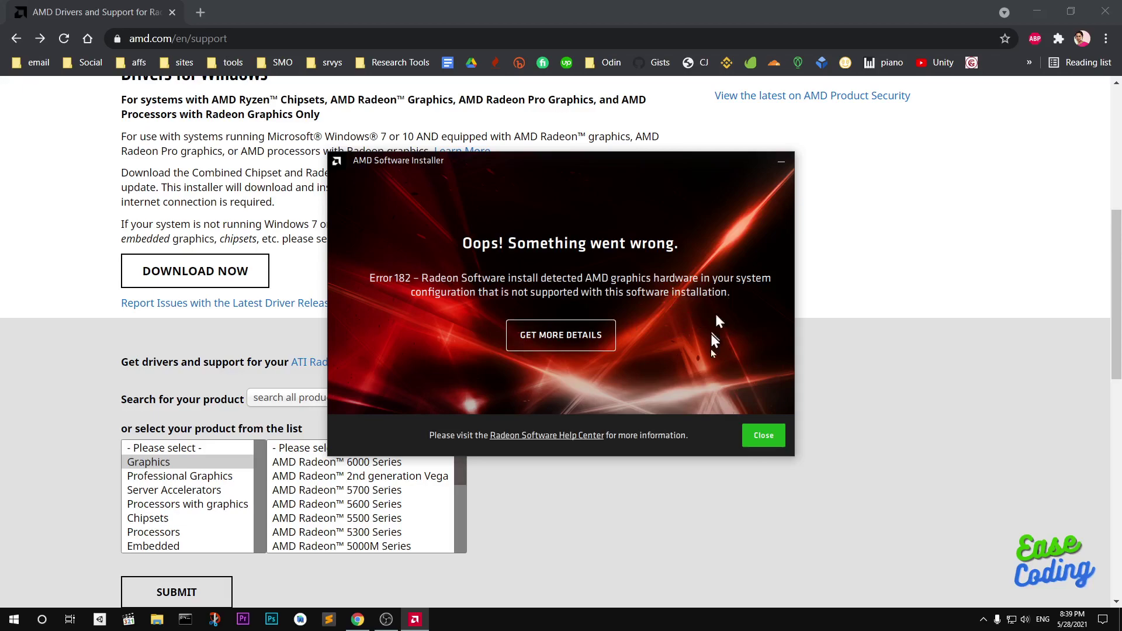
- Close the AMD Software Installer from its Error 182 unsupported-hardware message
click(761, 448)
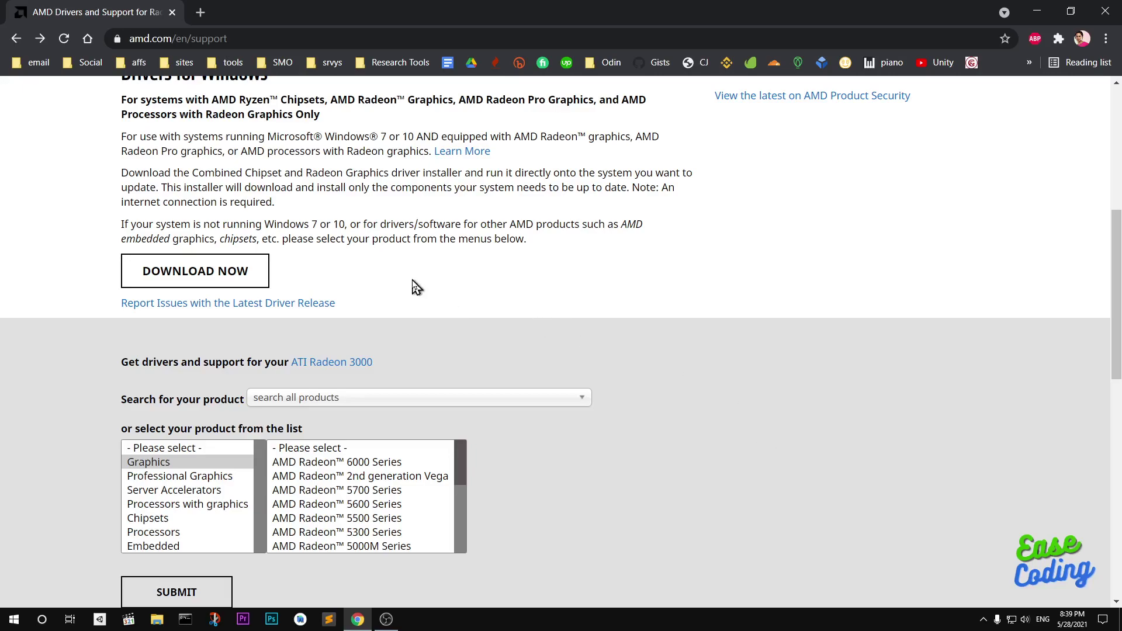
- Browse to C:\AMD and permanently delete the Radeon-Software-new folder with administrator permission
click(156, 621)
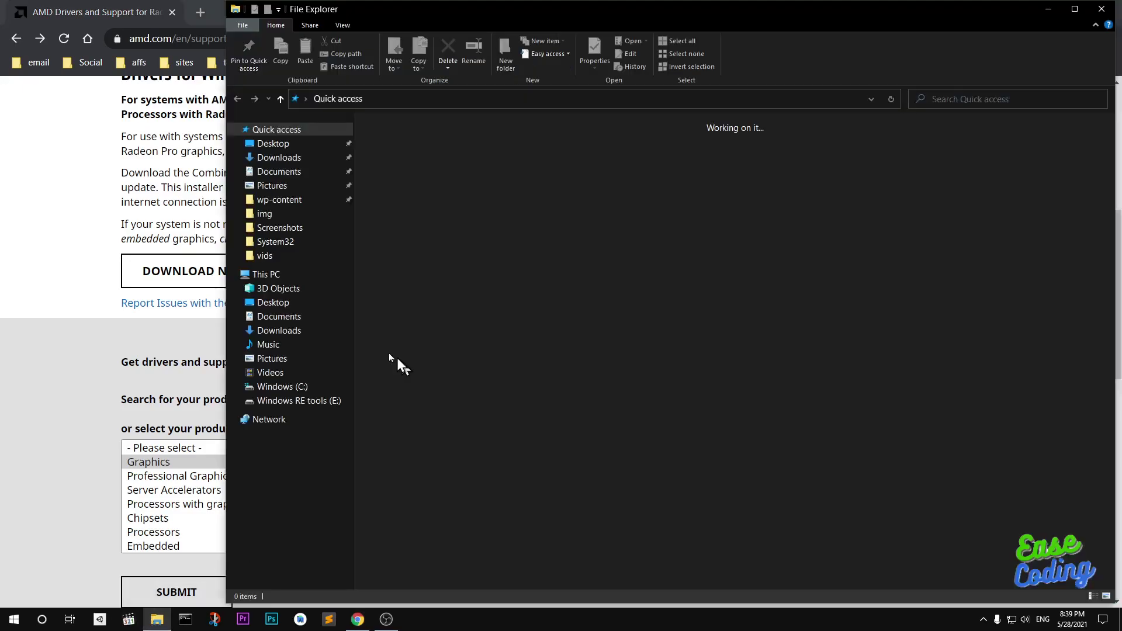
click(253, 276)
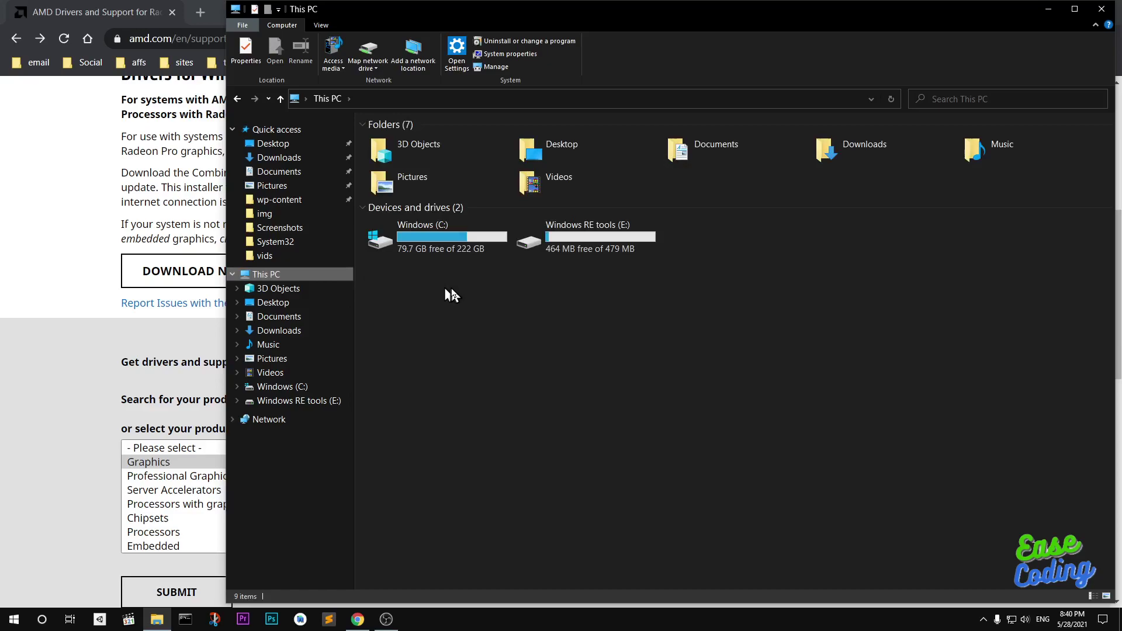
click(446, 250)
double_click(445, 250)
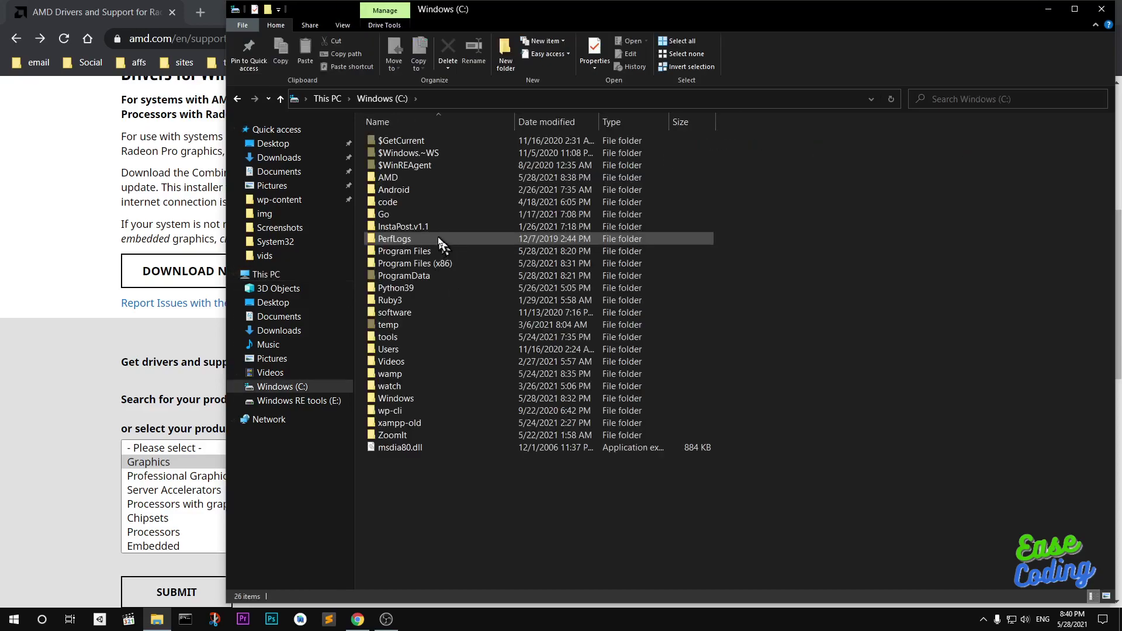
double_click(407, 181)
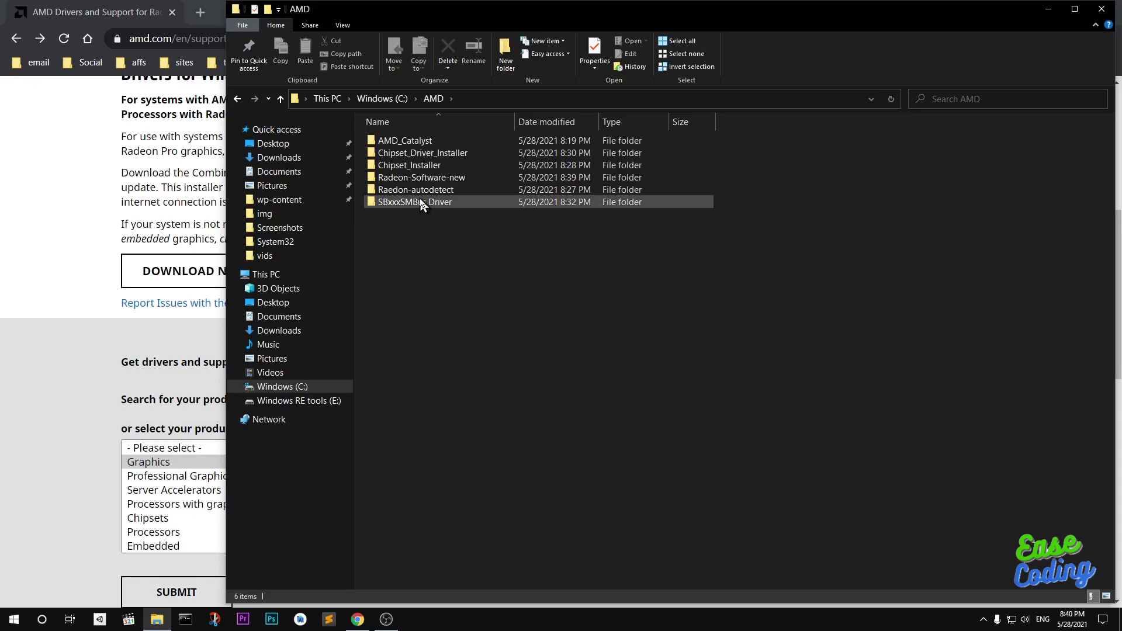
click(427, 183)
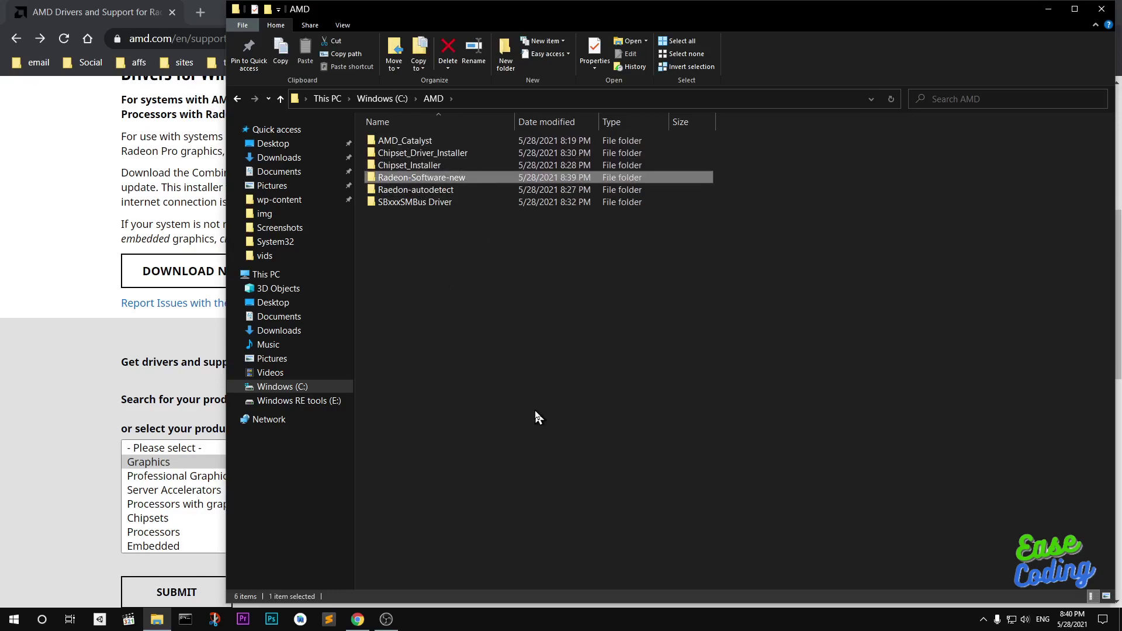
key(shift+Delete)
key(Return)
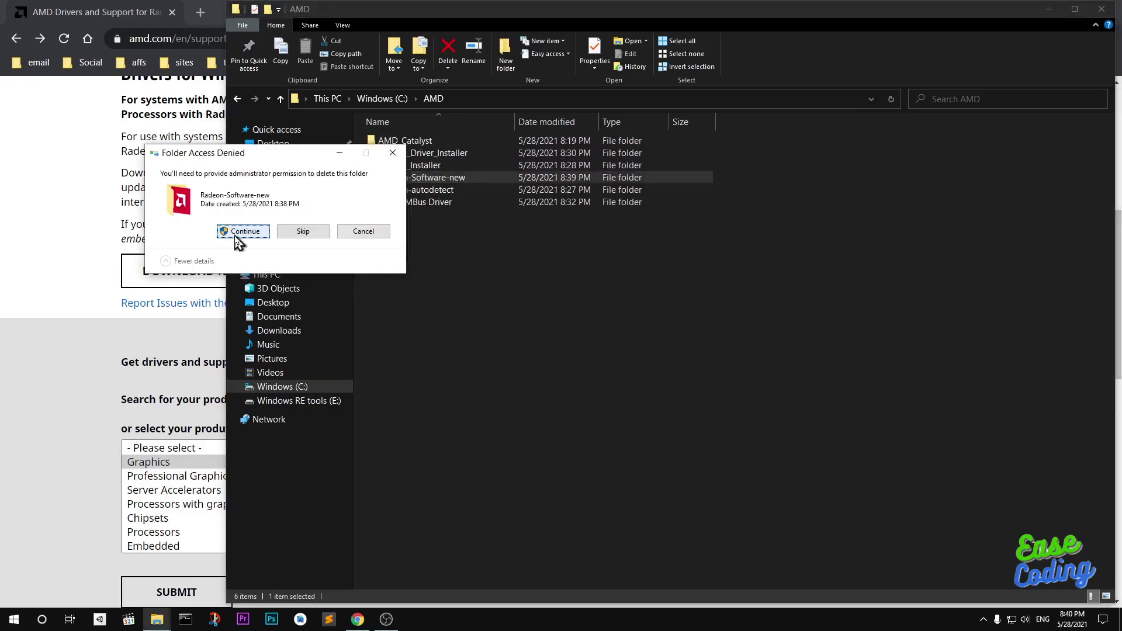
click(244, 235)
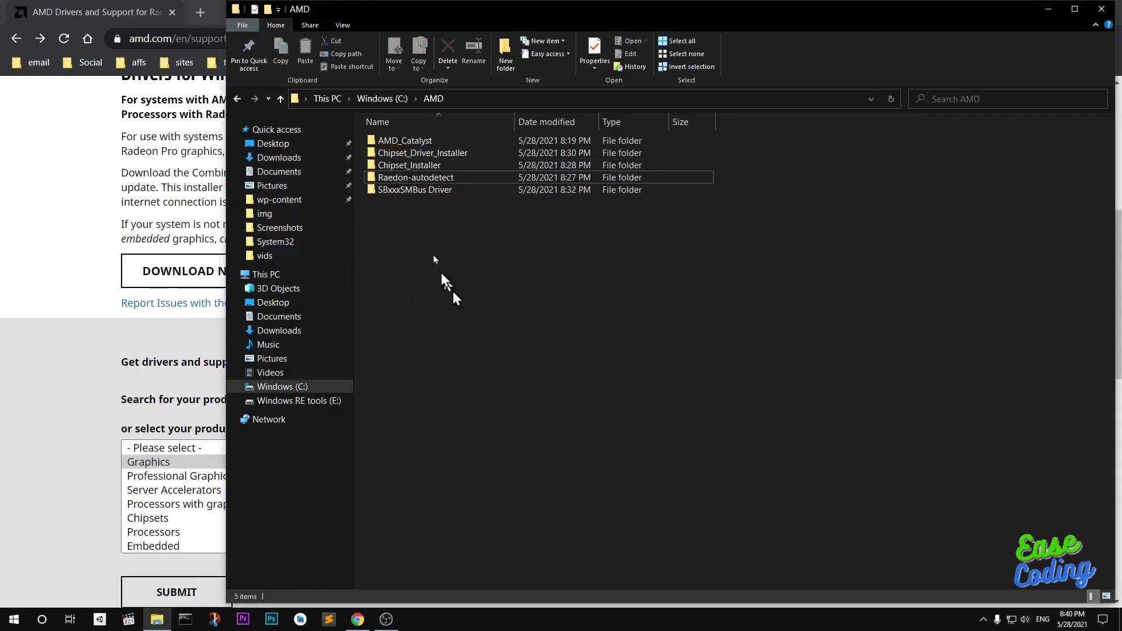
- Select the SBxxxSMBus Driver, Chipset_Installer, Chipset_Driver_Installer, Raedon-autodetect and AMD_Catalyst folders
click(419, 192)
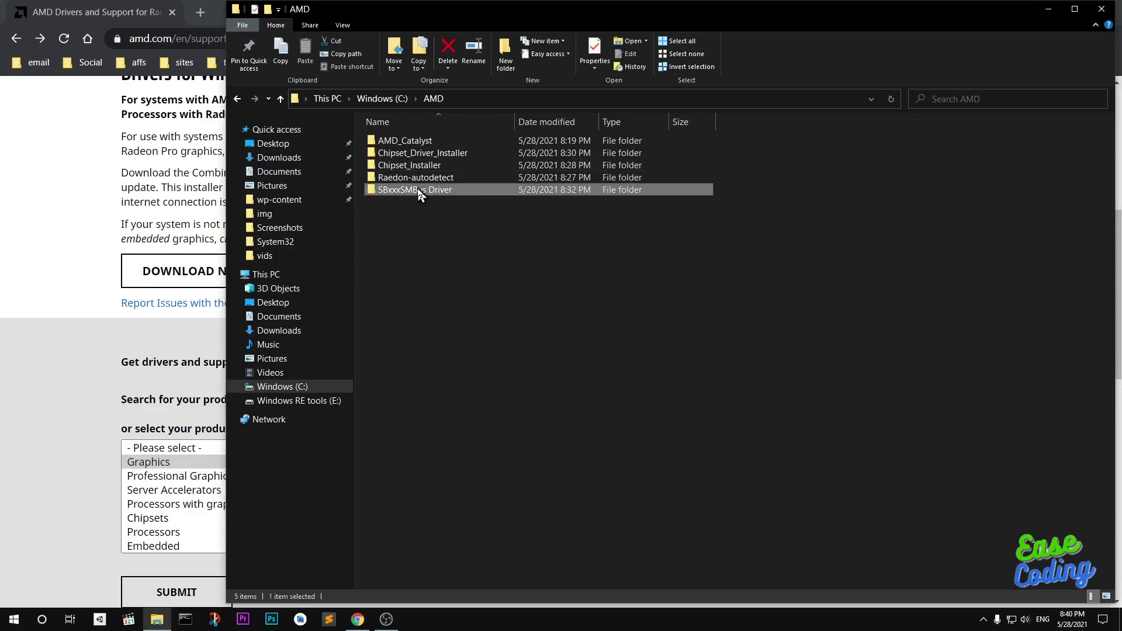
click(410, 167)
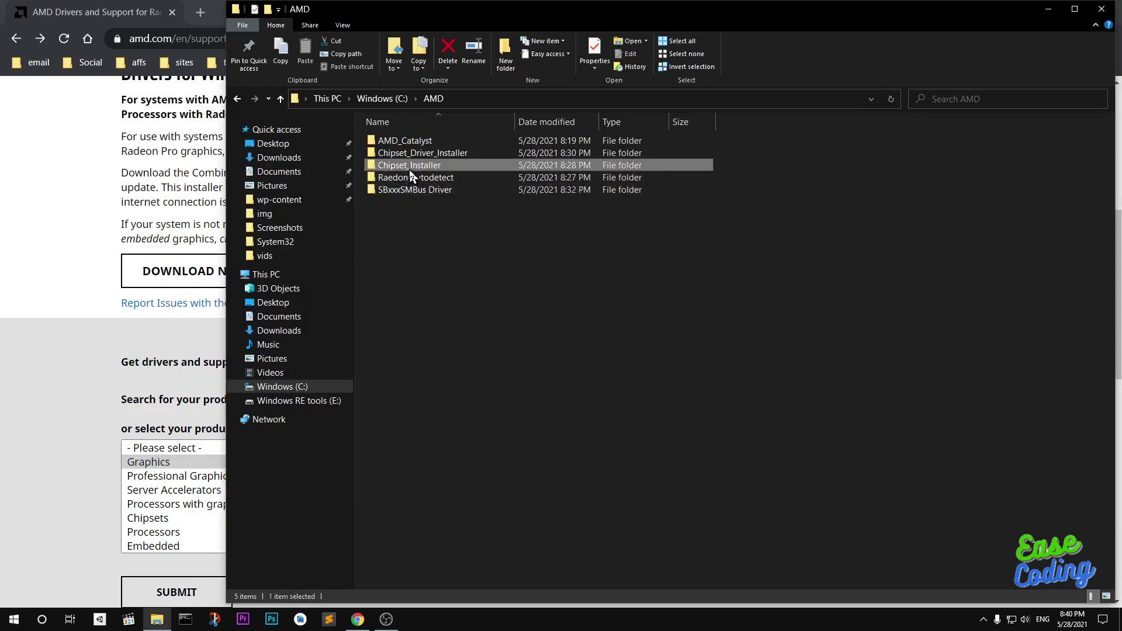
click(417, 154)
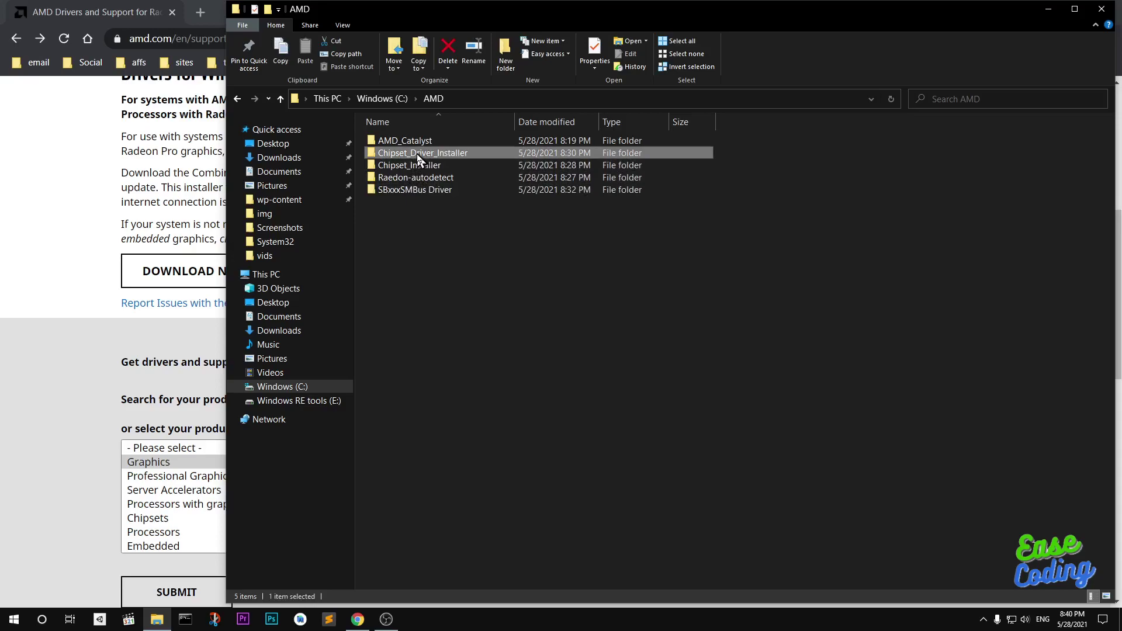
click(433, 181)
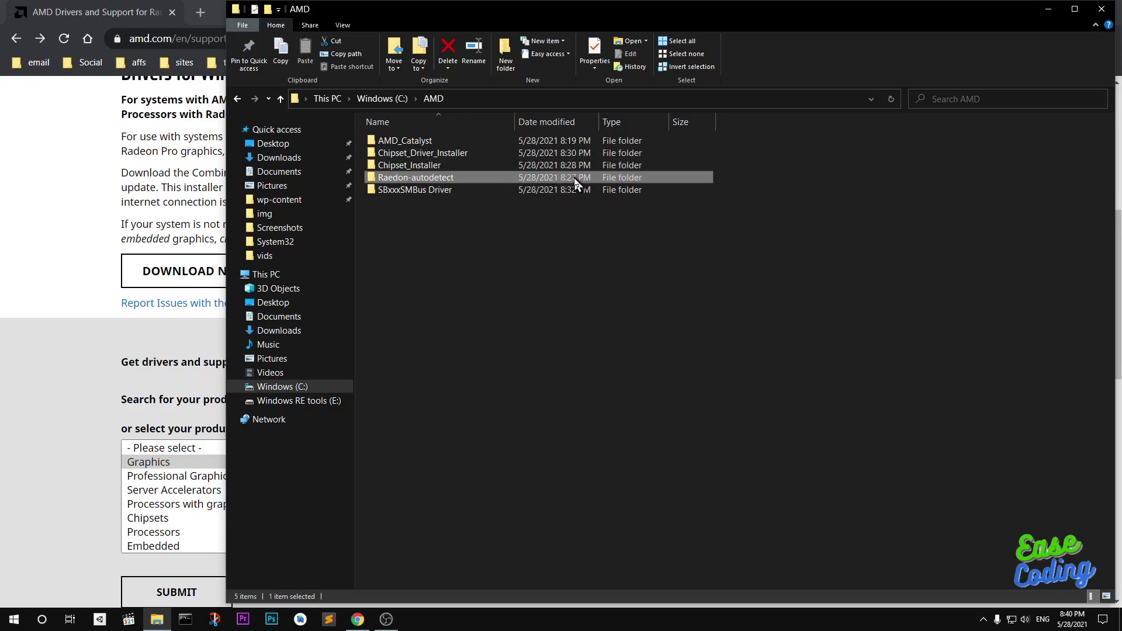
click(429, 142)
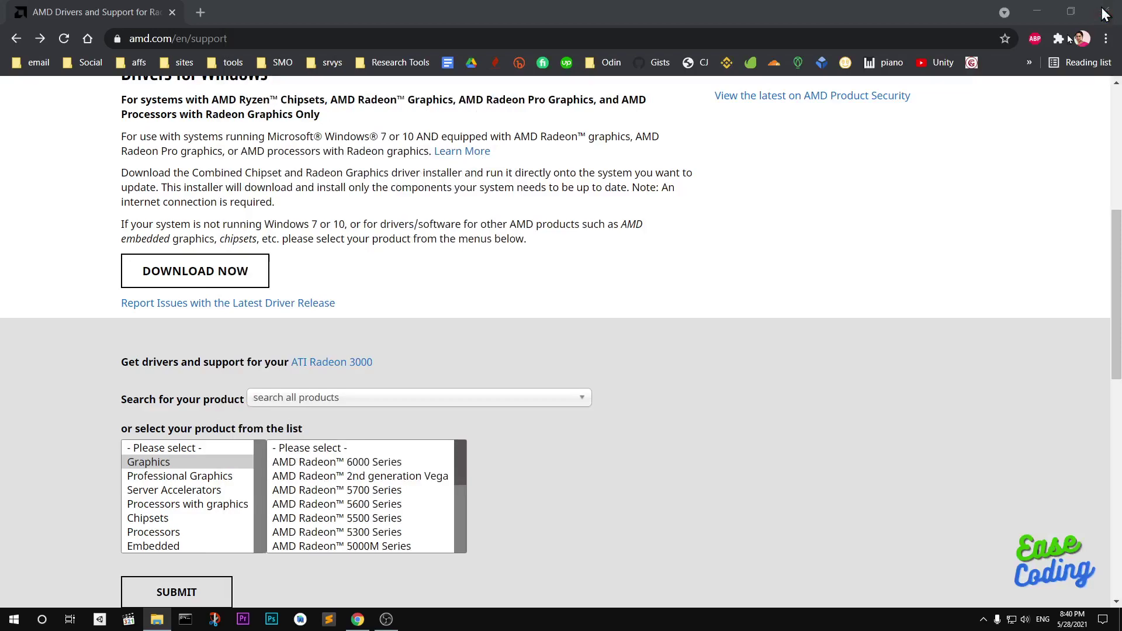
- Close File Explorer, set Chrome's page zoom back to 100%, and open the ATI Radeon 3000 driver page
click(1102, 9)
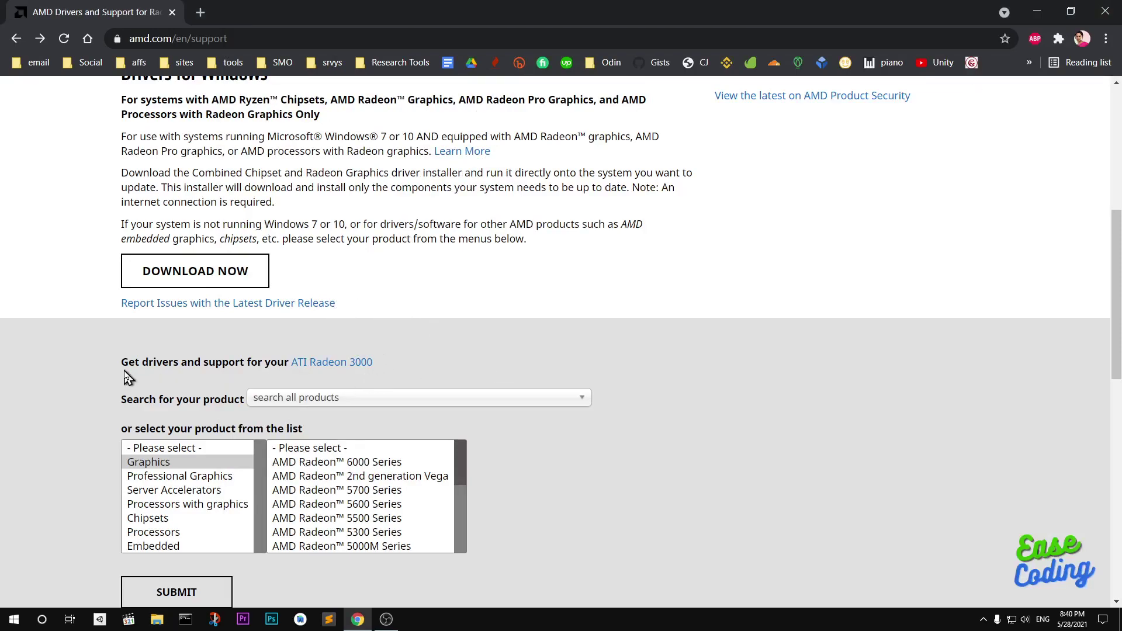
key(ctrl+plus)
key(ctrl+plus)
key(ctrl+plus)
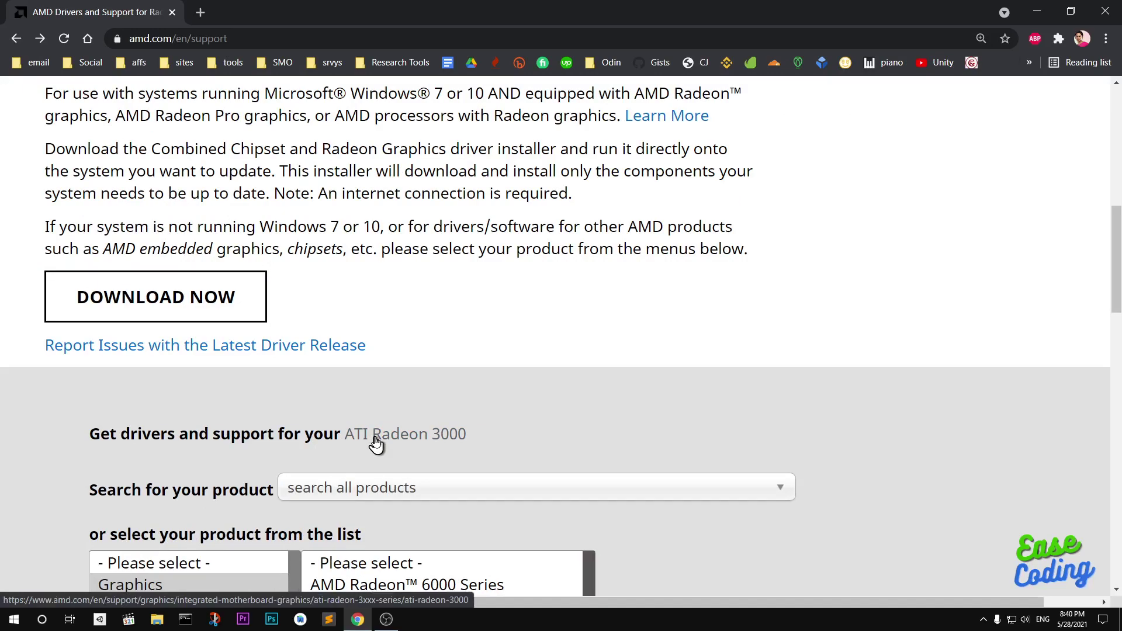
key(ctrl+minus)
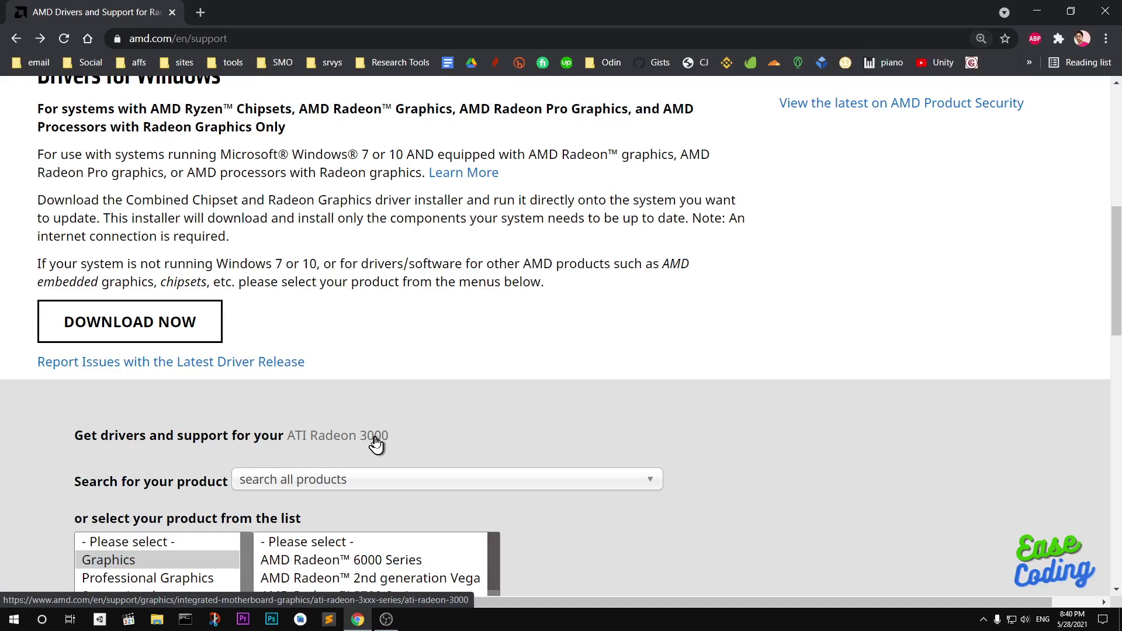
key(ctrl+minus)
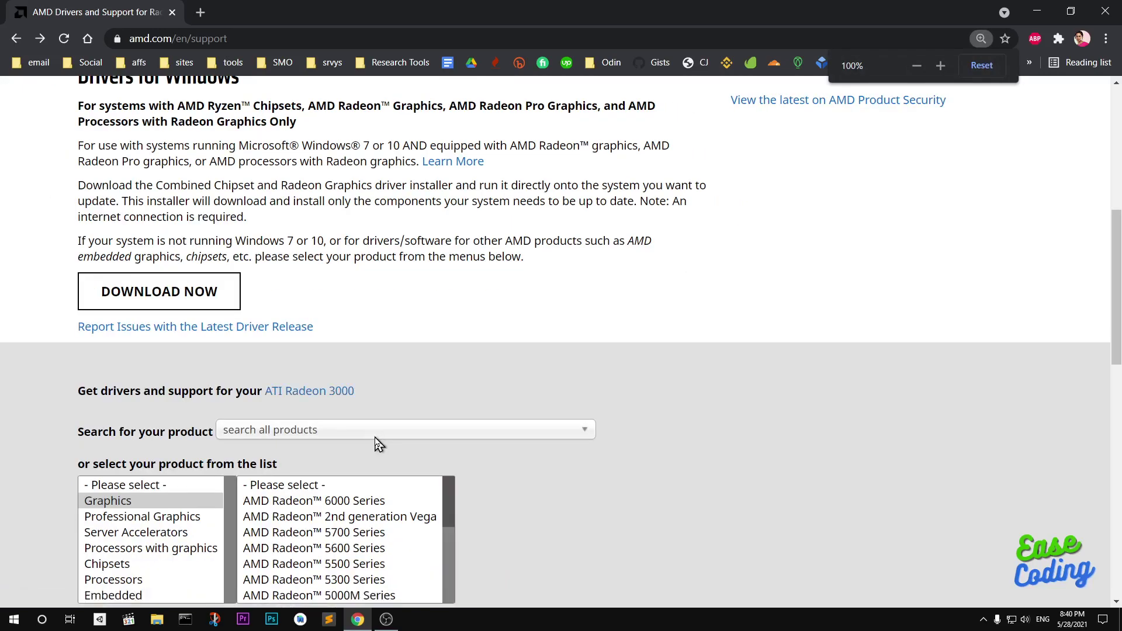
key(ctrl+minus)
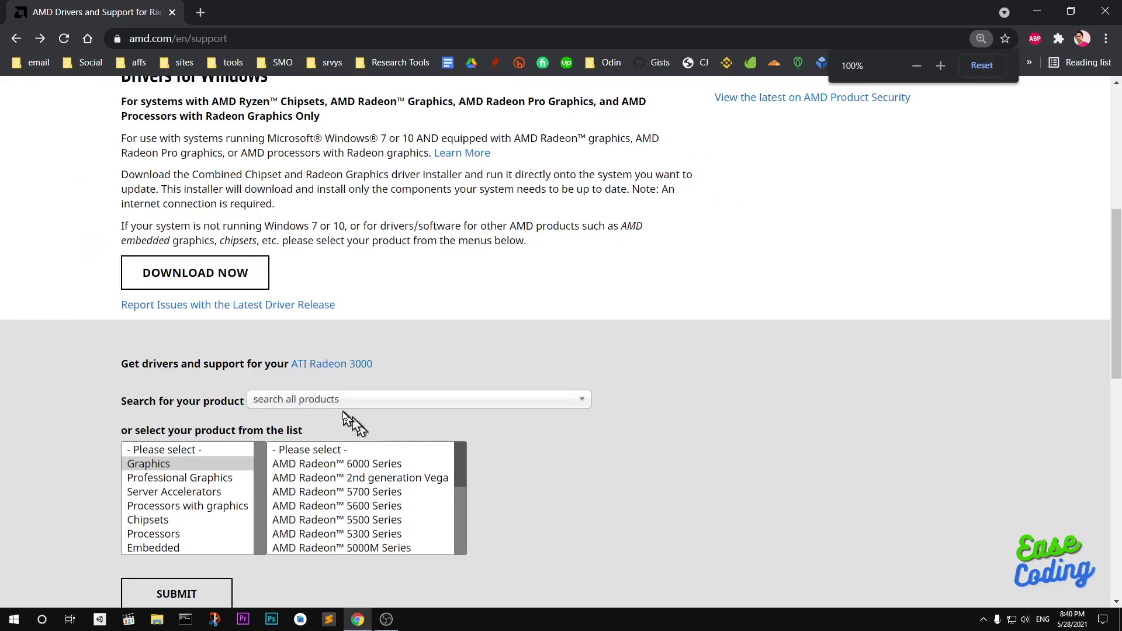
click(336, 365)
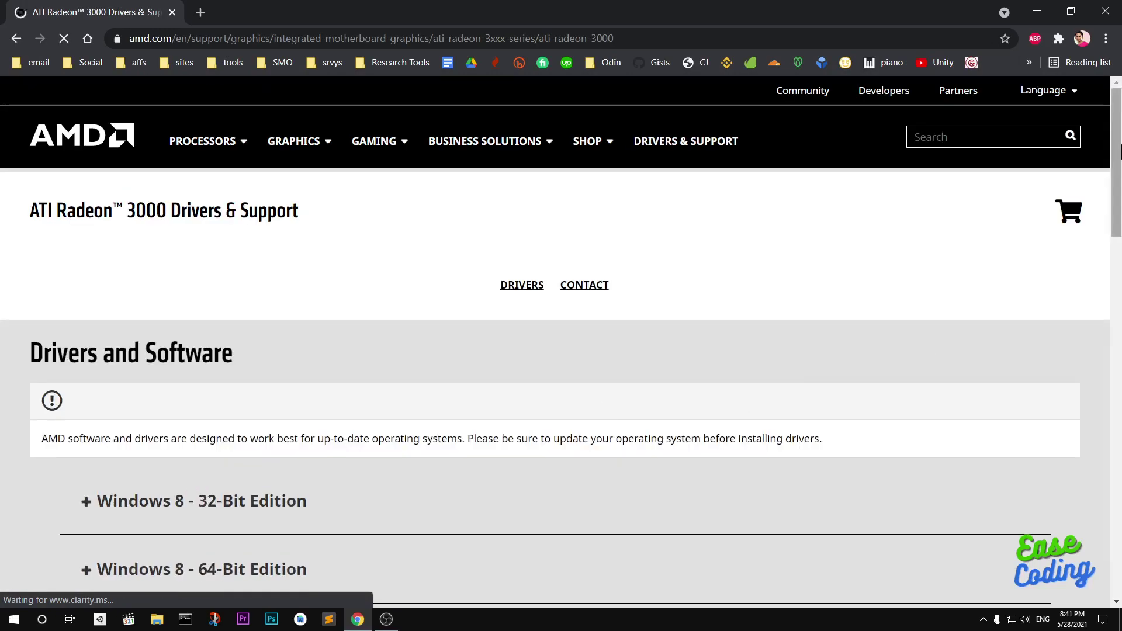
- Confirm in Windows Settings' About page that the system type is 64-bit, then close Settings
drag(1120, 151, 1121, 180)
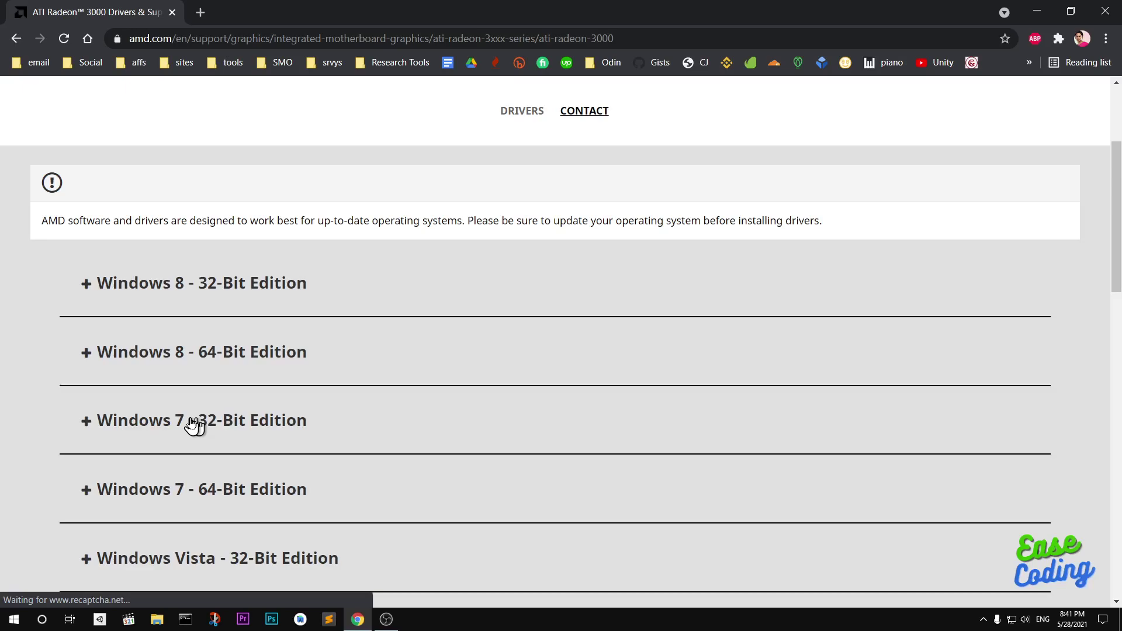
key(super+i)
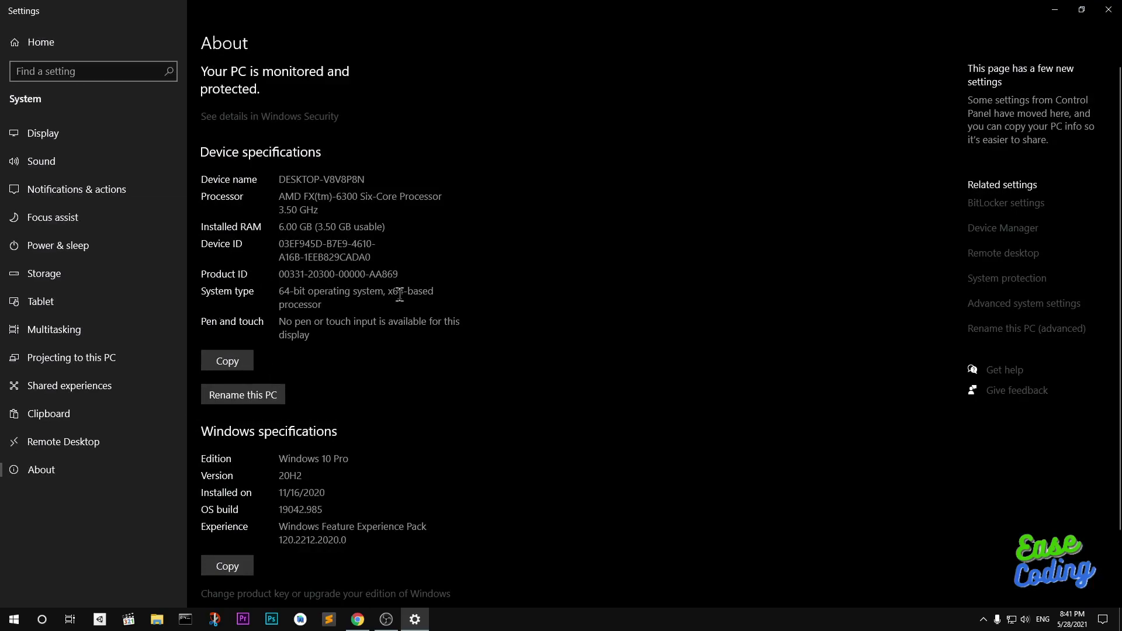
drag(398, 293, 274, 297)
click(636, 290)
click(1109, 9)
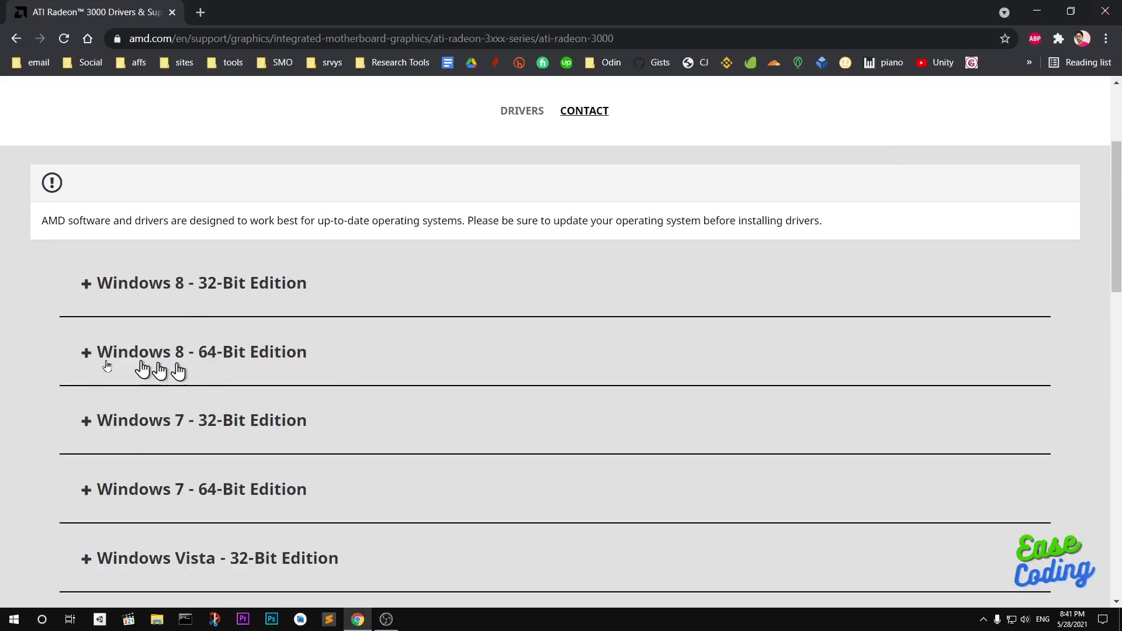
- Expand the Windows 8 - 64-Bit Edition drivers and review the Catalyst Software Suite listing
click(83, 367)
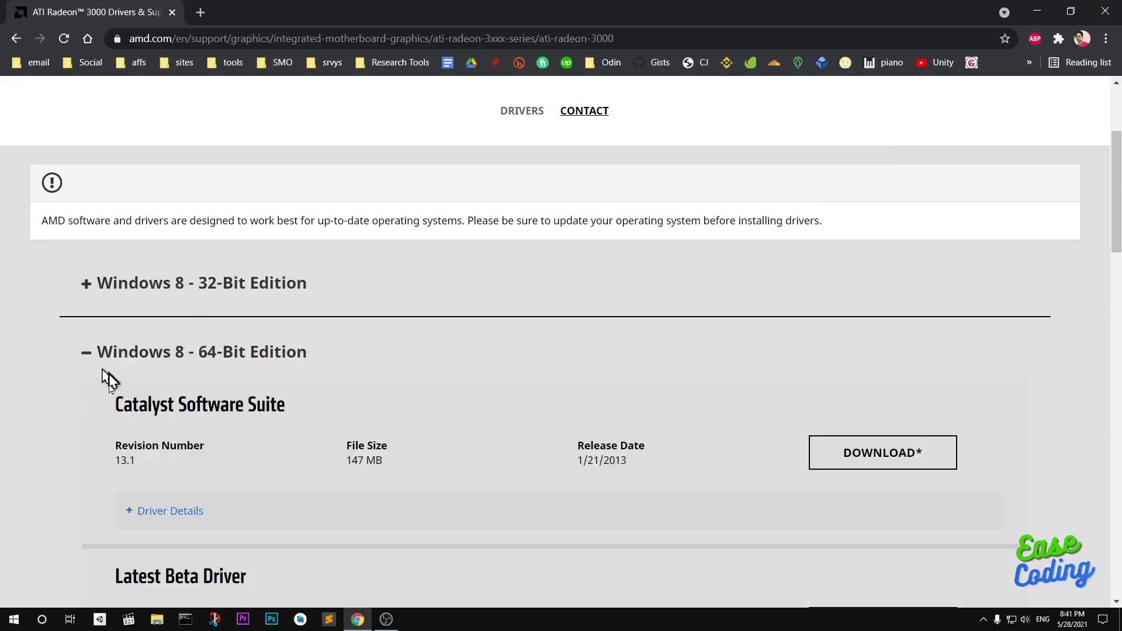
drag(1120, 230, 1120, 280)
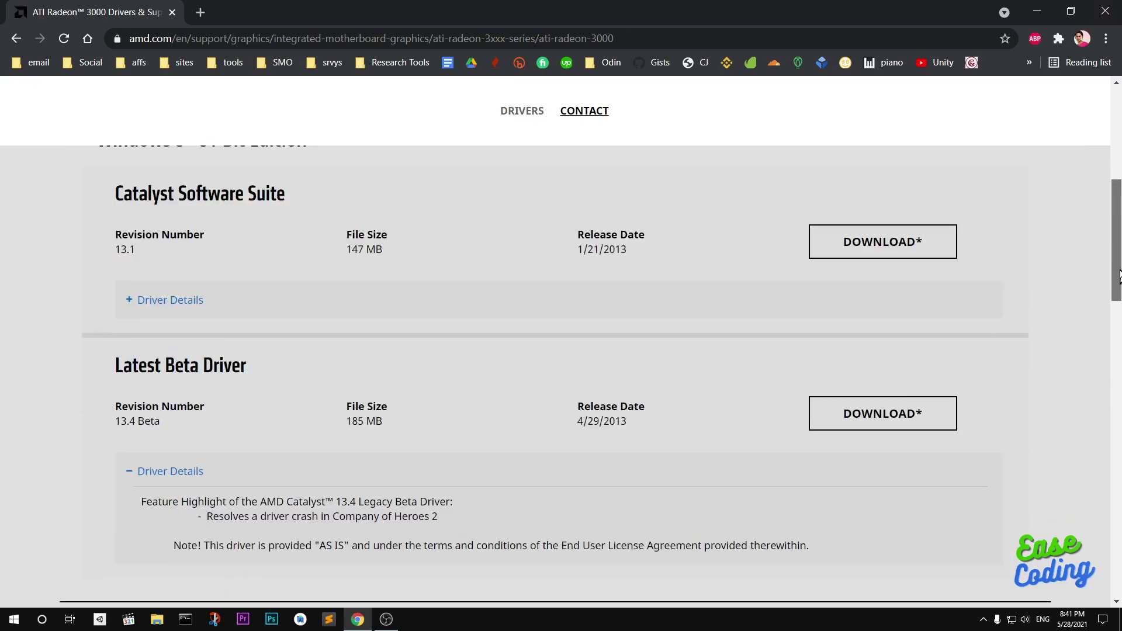
drag(109, 364, 261, 370)
drag(113, 188, 341, 196)
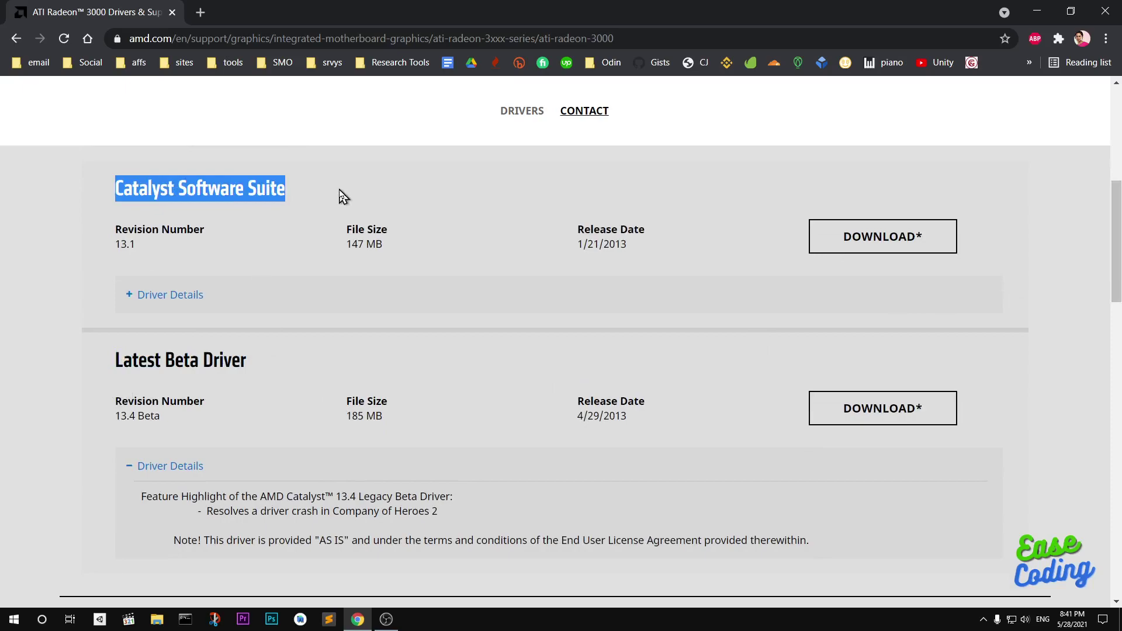
click(501, 274)
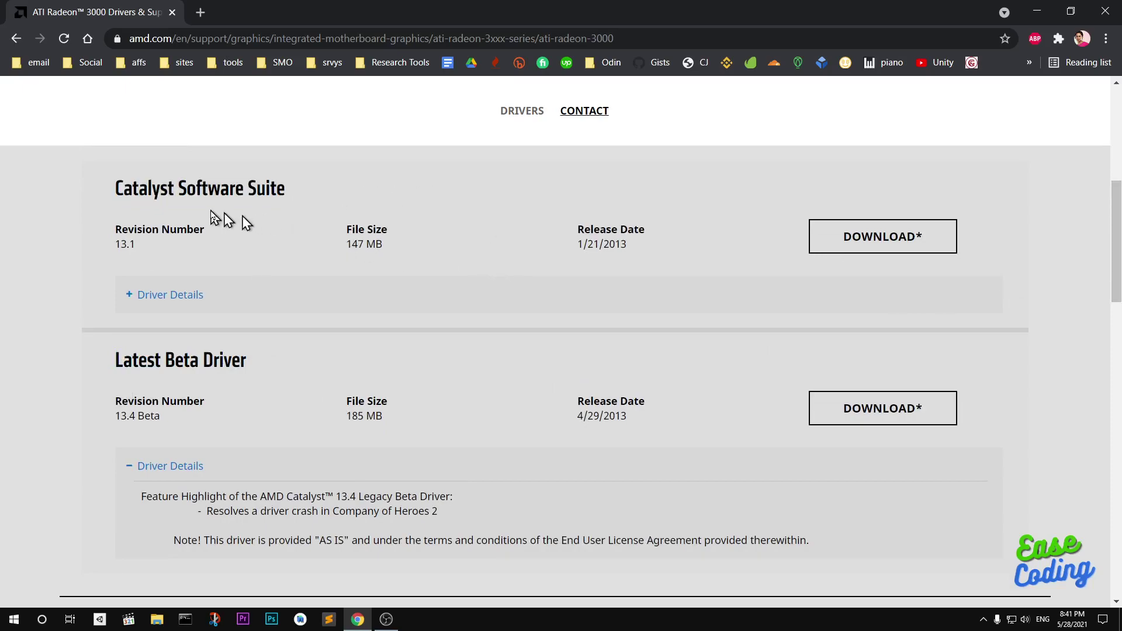
drag(125, 198, 381, 201)
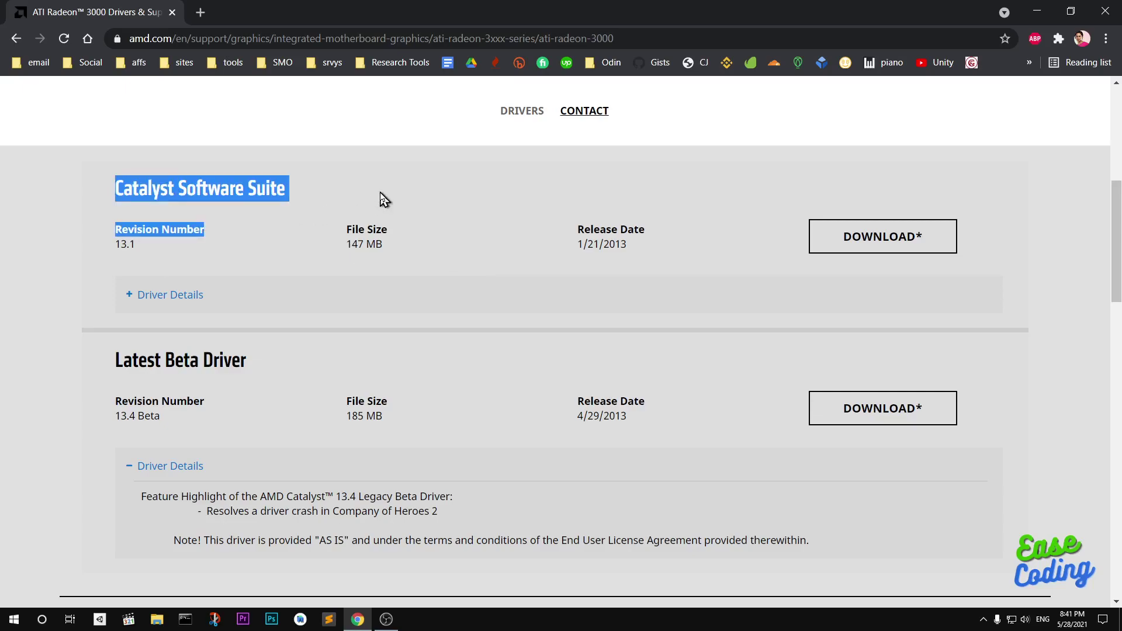
click(406, 226)
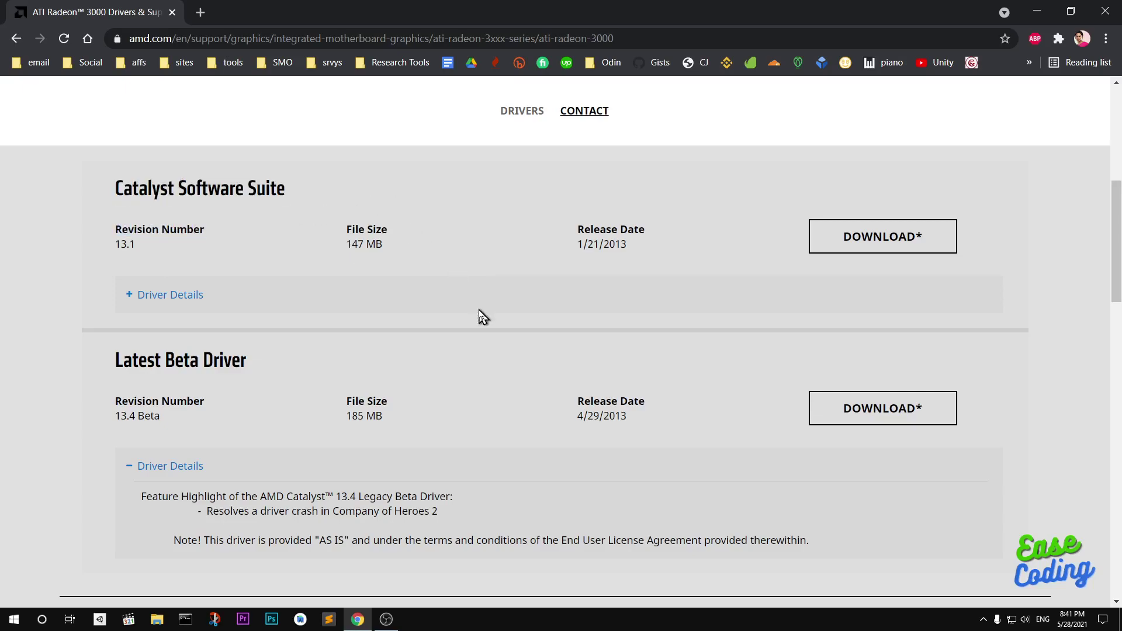
- Download Catalyst Software Suite 13.1, dismiss the newsletter popup, and return to the main support page
click(900, 252)
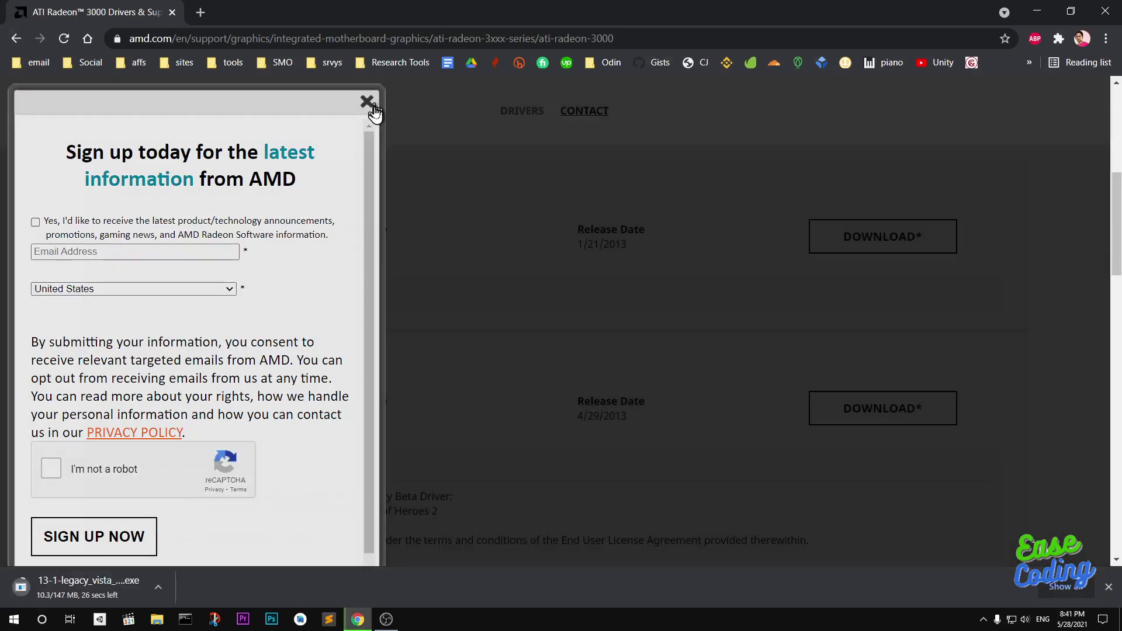
click(369, 103)
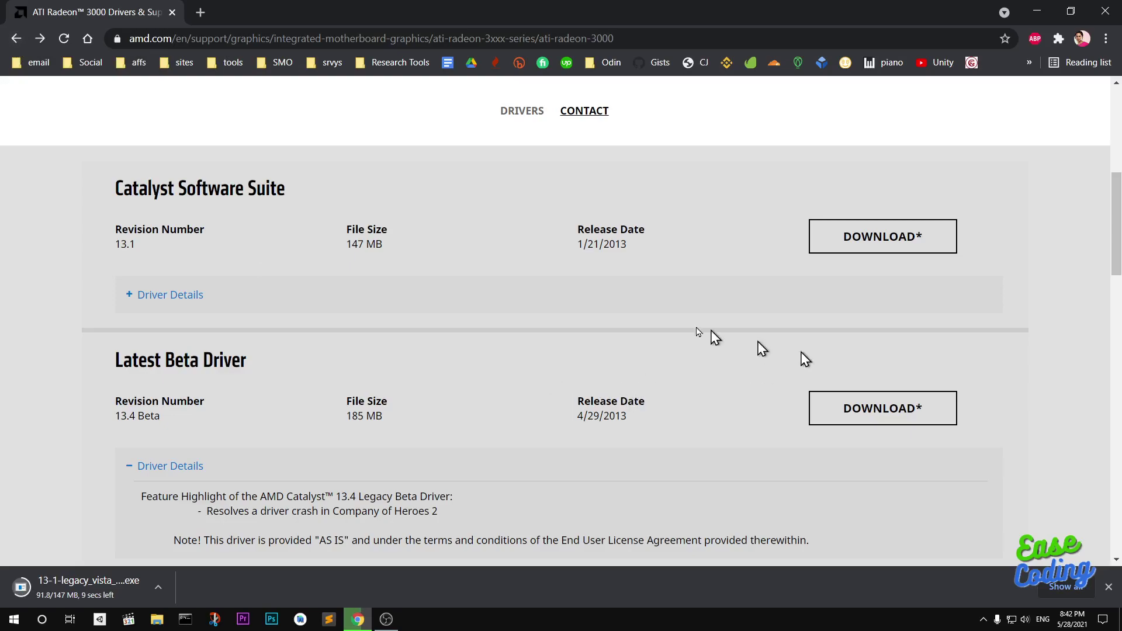
click(11, 44)
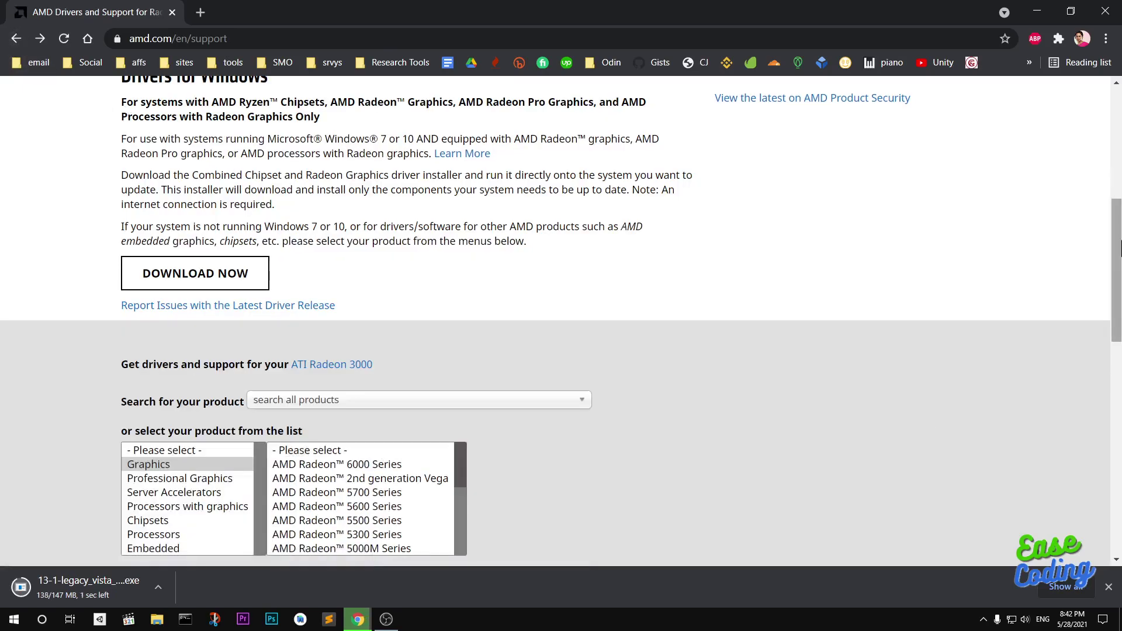
- Search the product box for '3000', choose ATI Radeon 3000, and submit it
drag(1120, 248, 1120, 302)
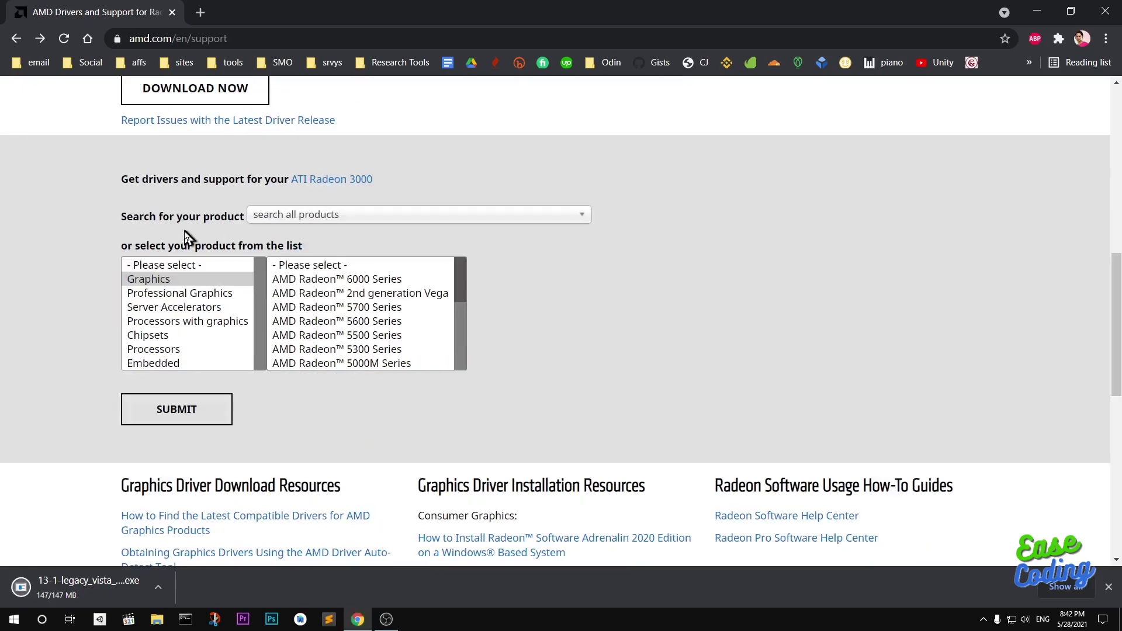
click(289, 226)
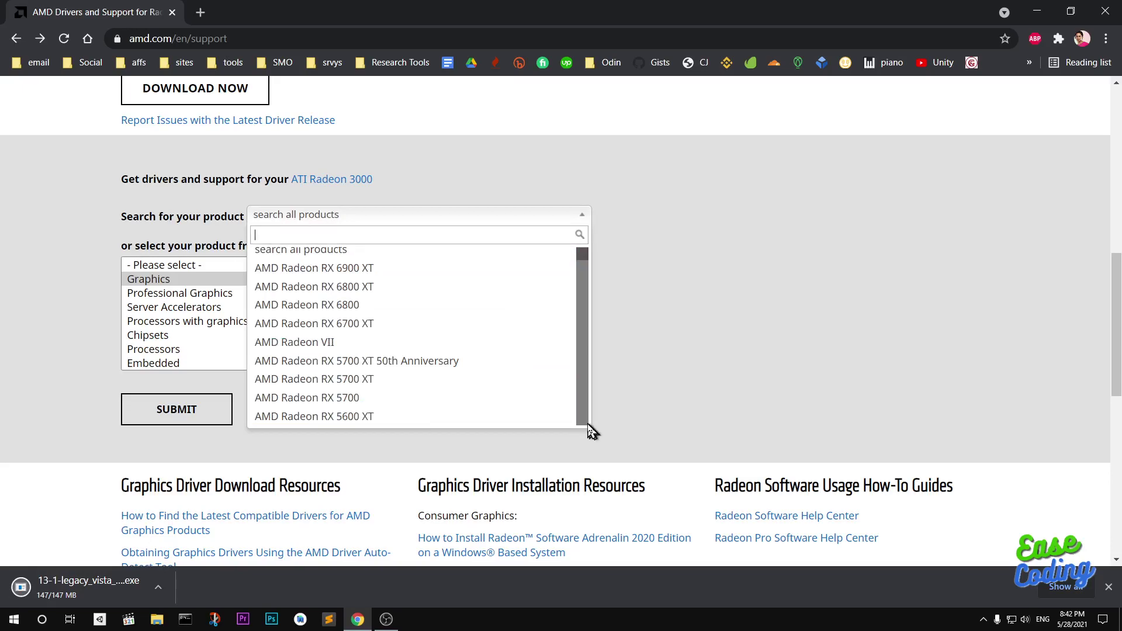
scroll(589, 426, down, 10)
scroll(589, 426, down, 3)
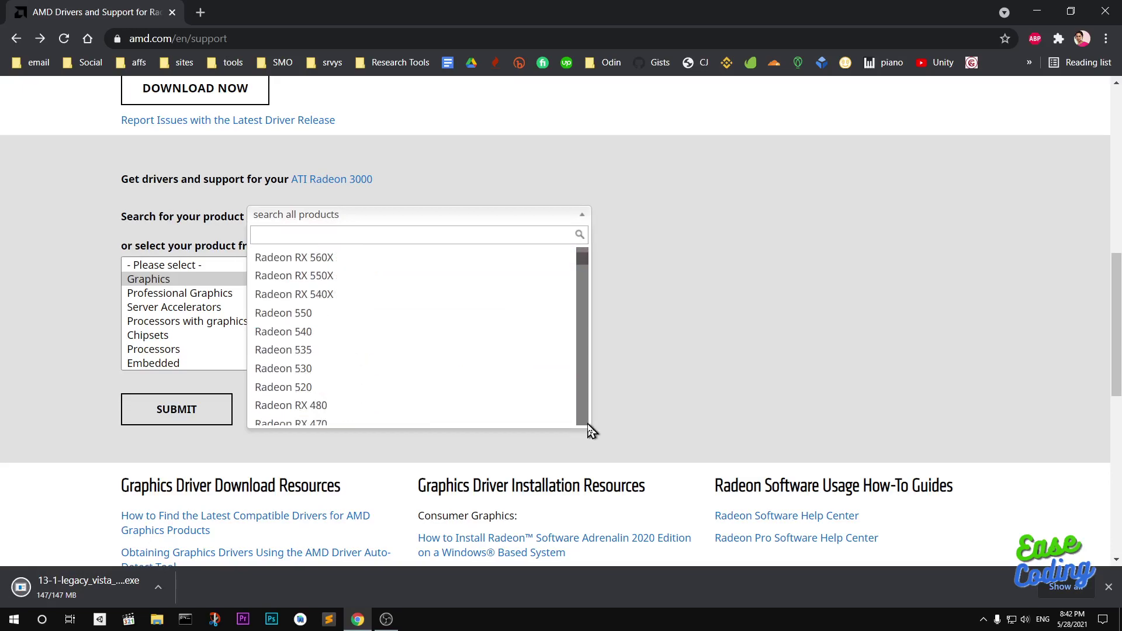
scroll(589, 431, down, 3)
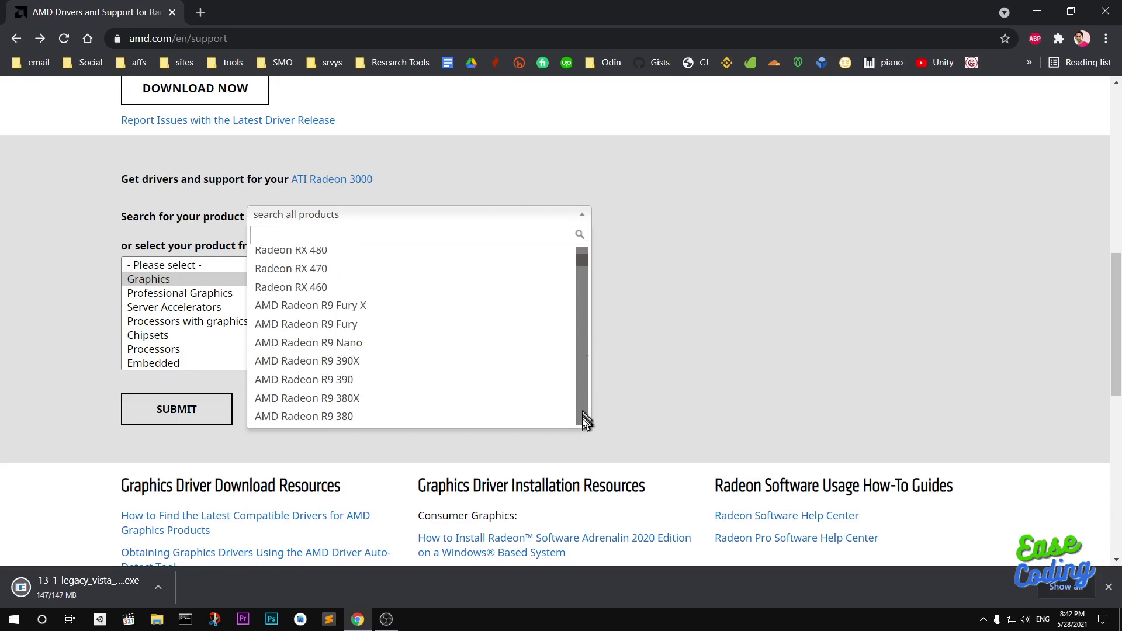
scroll(583, 429, down, 3)
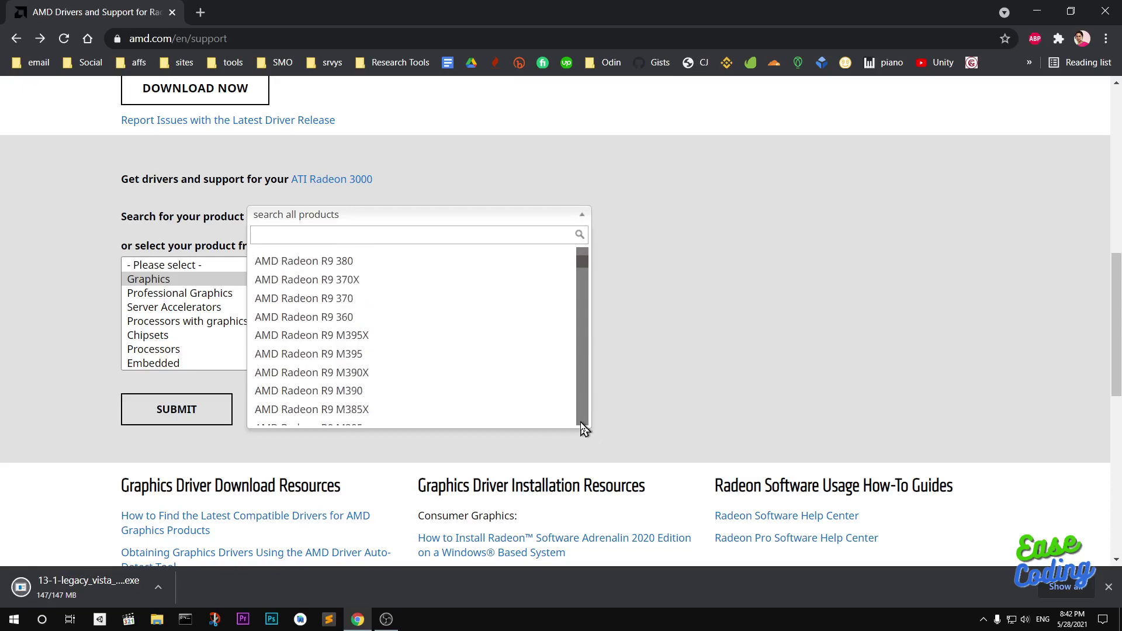
scroll(583, 430, down, 5)
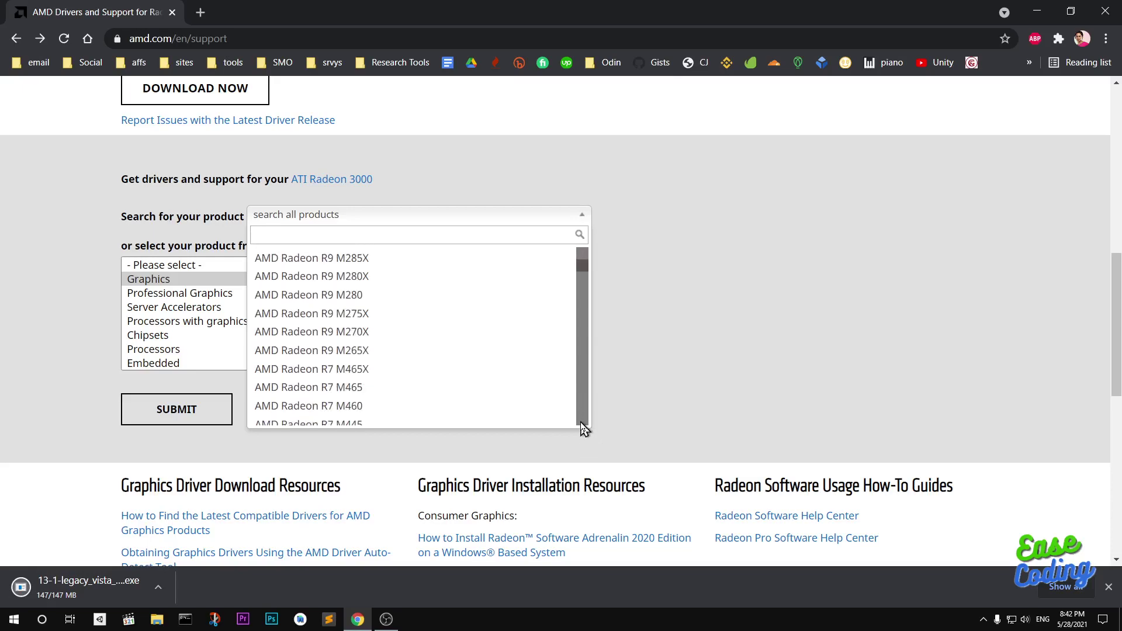
scroll(583, 430, down, 6)
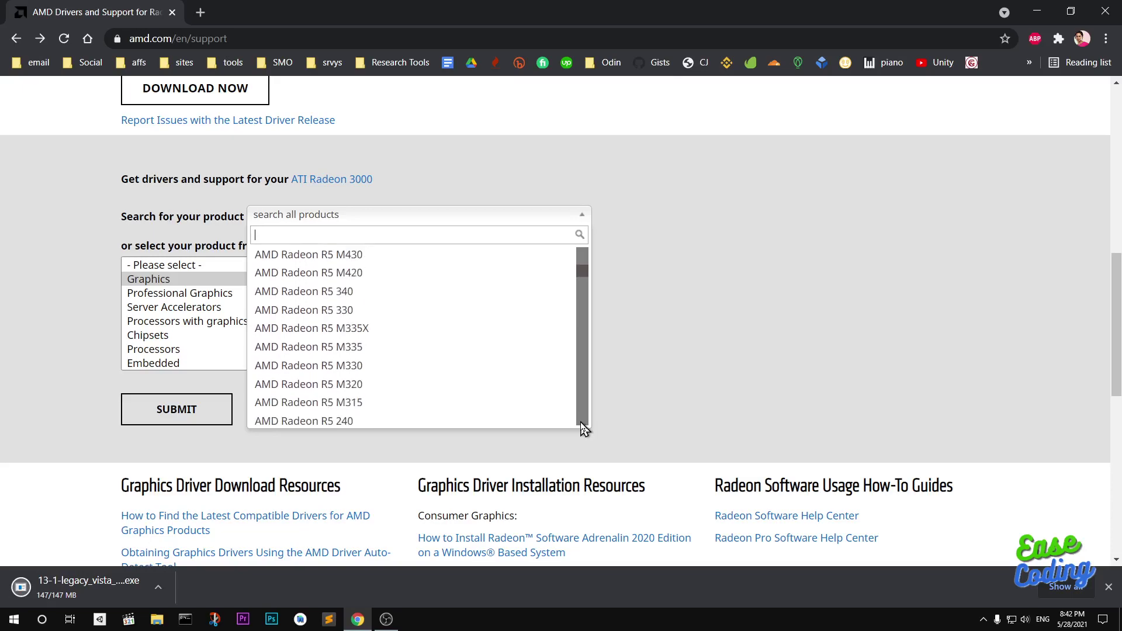
scroll(583, 430, down, 6)
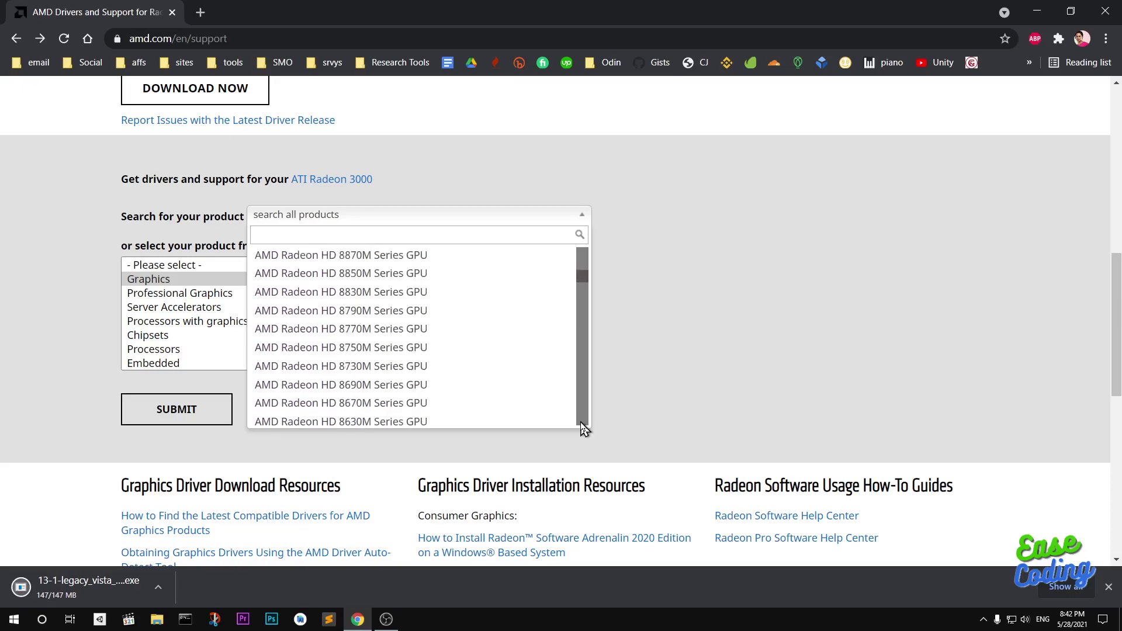
scroll(584, 430, down, 8)
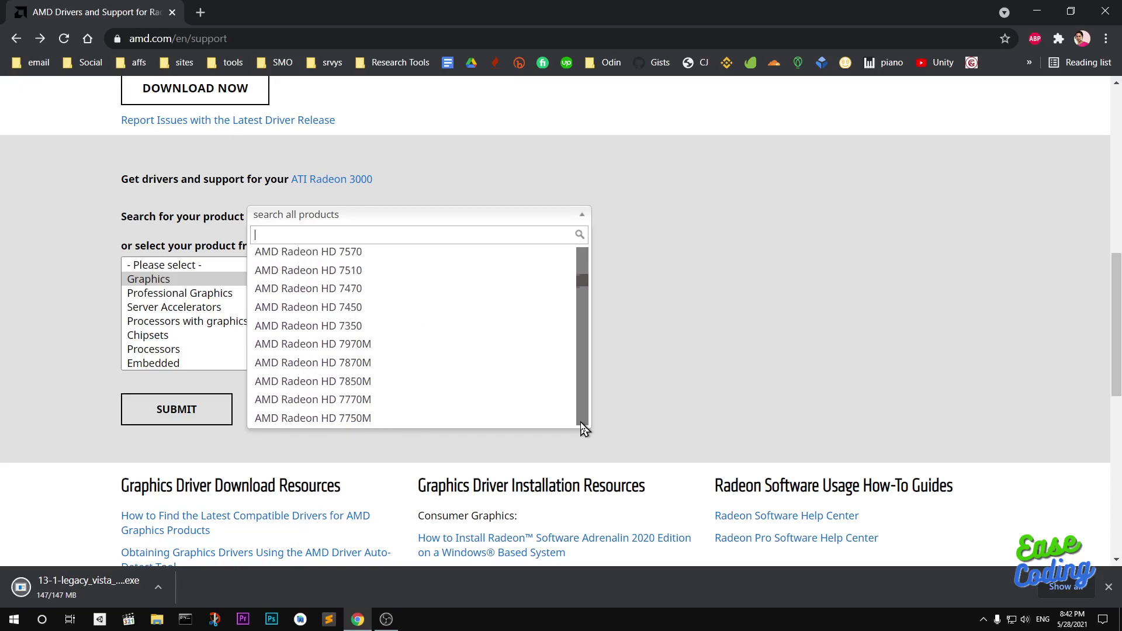
scroll(583, 430, down, 5)
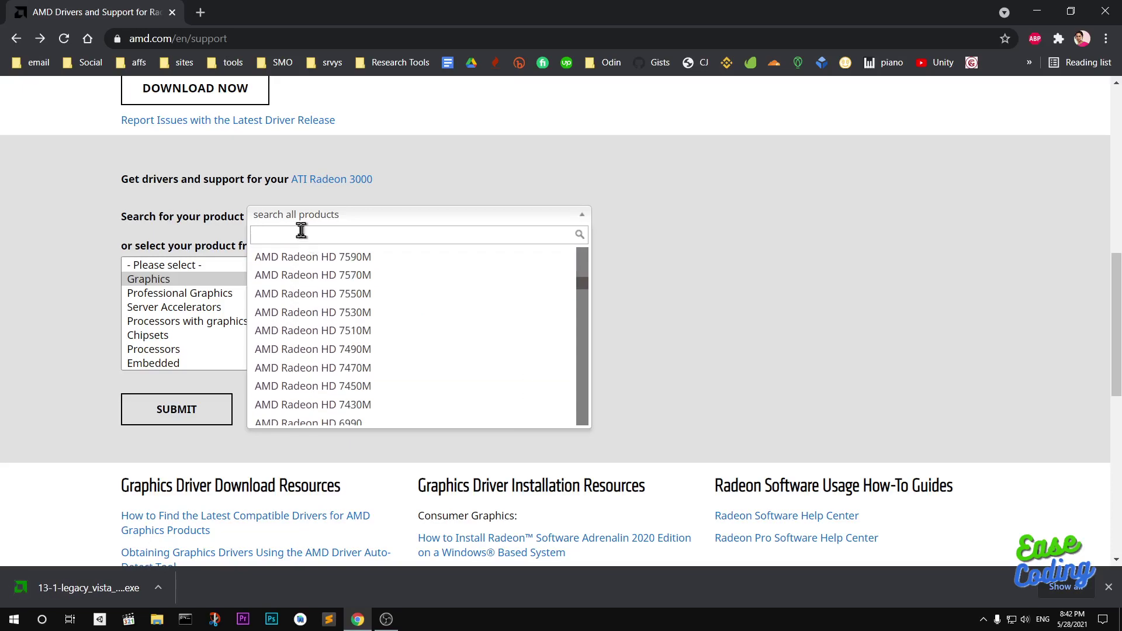
text(3000)
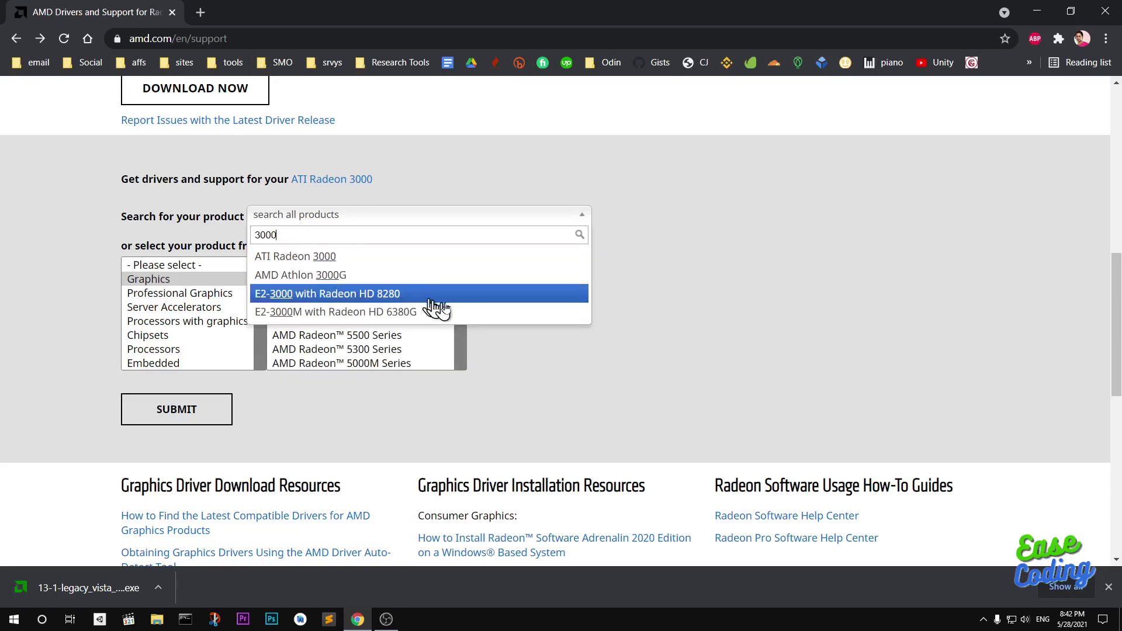
click(329, 258)
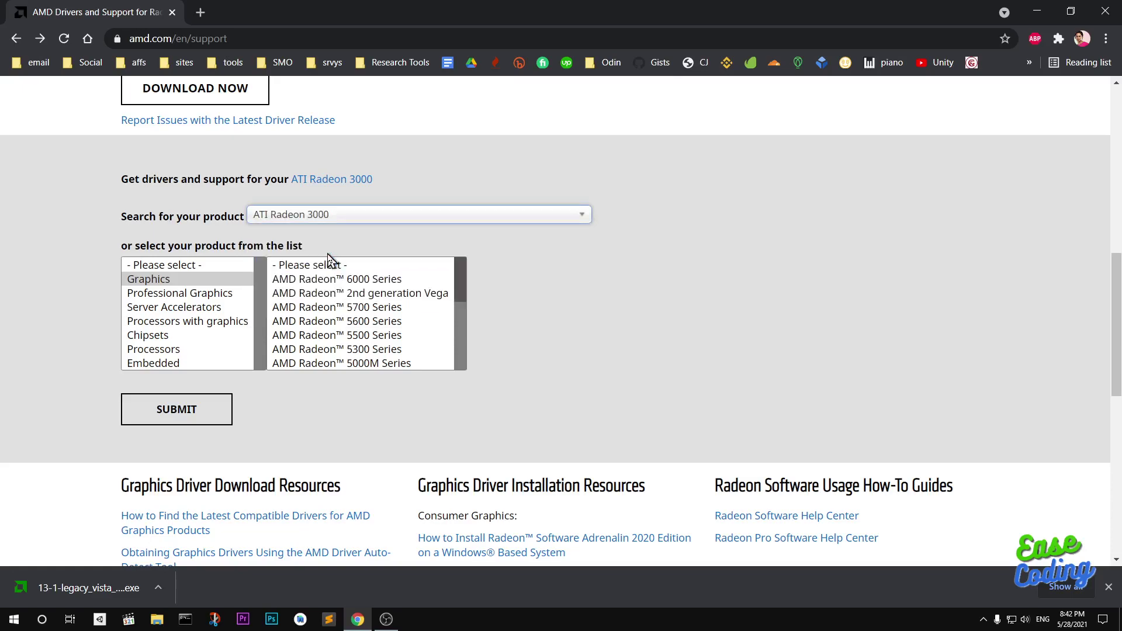
click(208, 415)
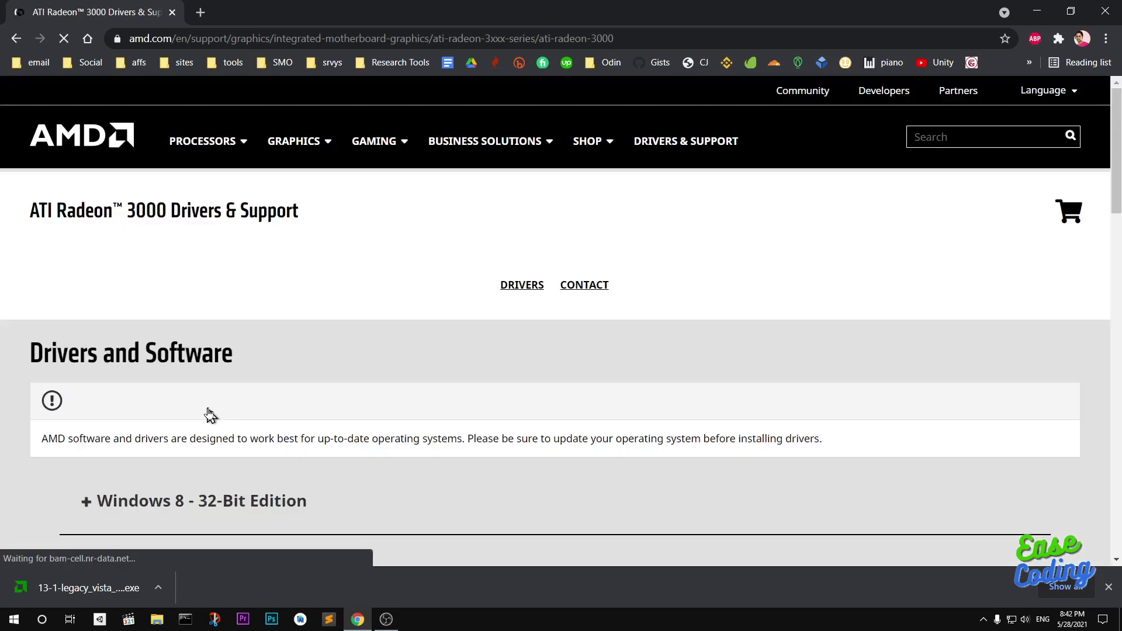
- Expand the ATI Radeon 3000 Windows 8 - 64-Bit Edition Catalyst downloads, then return to product selection
scroll(1119, 157, down, 8)
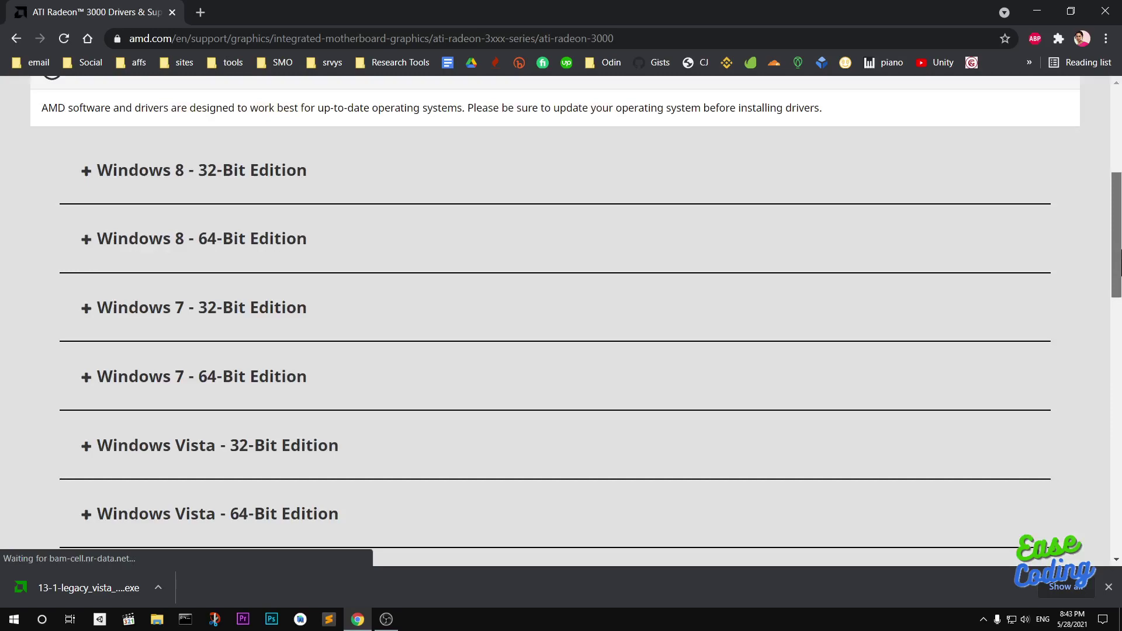
scroll(155, 285, up, 2)
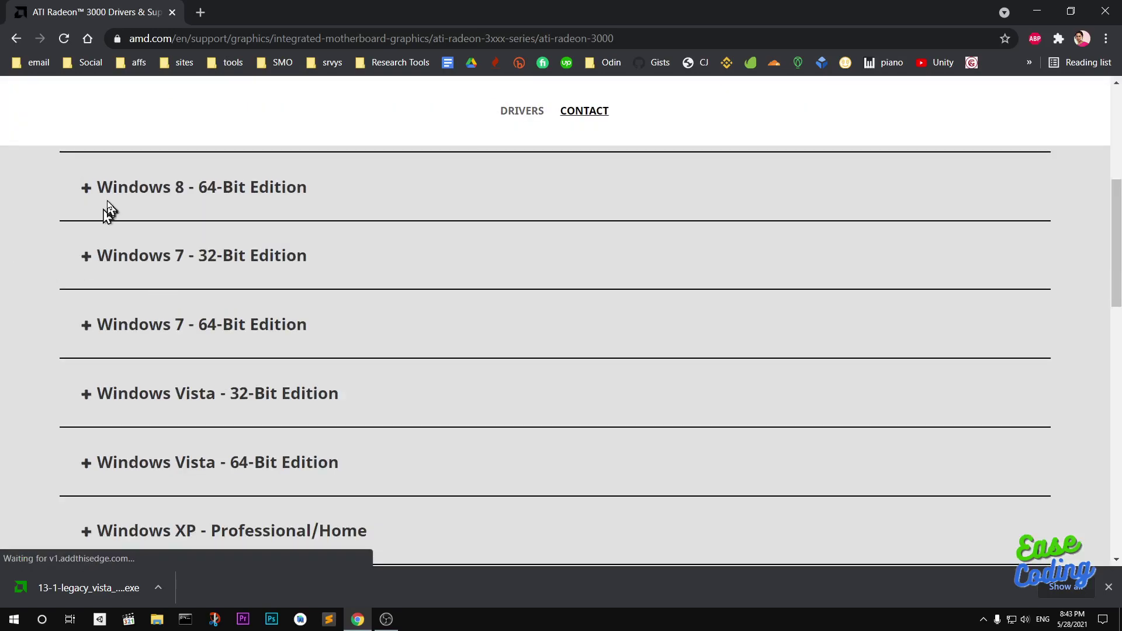
click(87, 187)
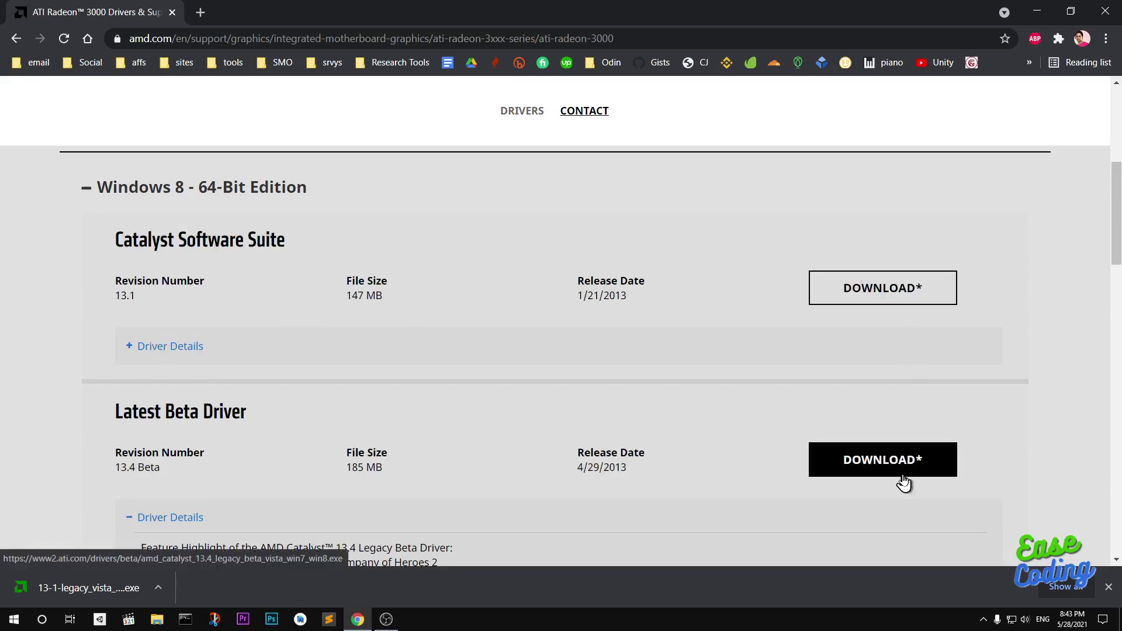
click(22, 37)
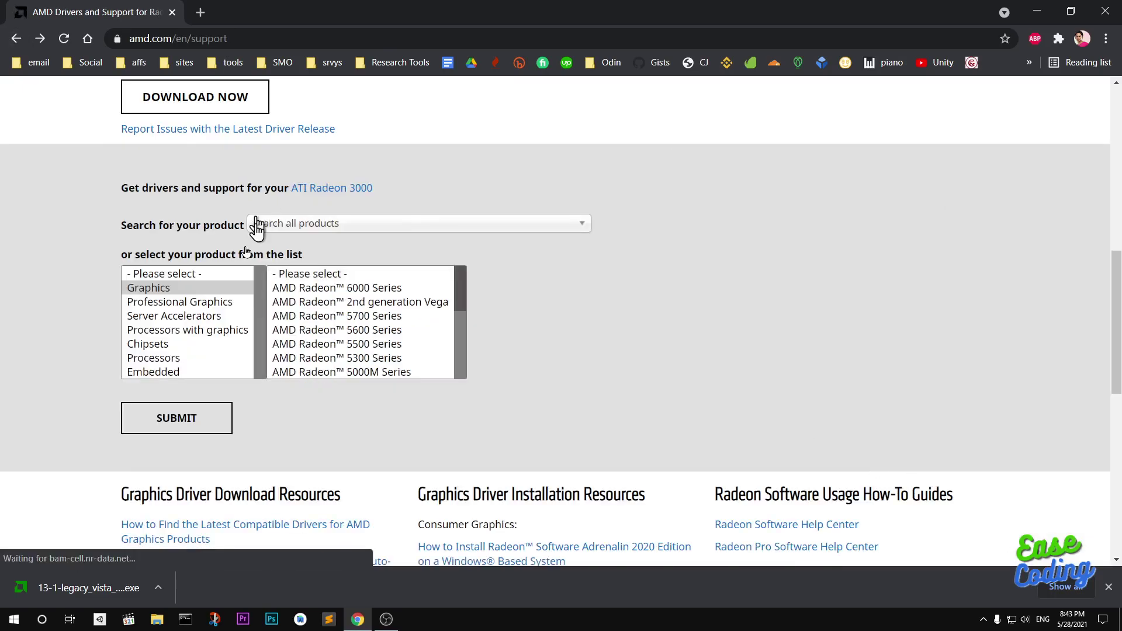
click(144, 292)
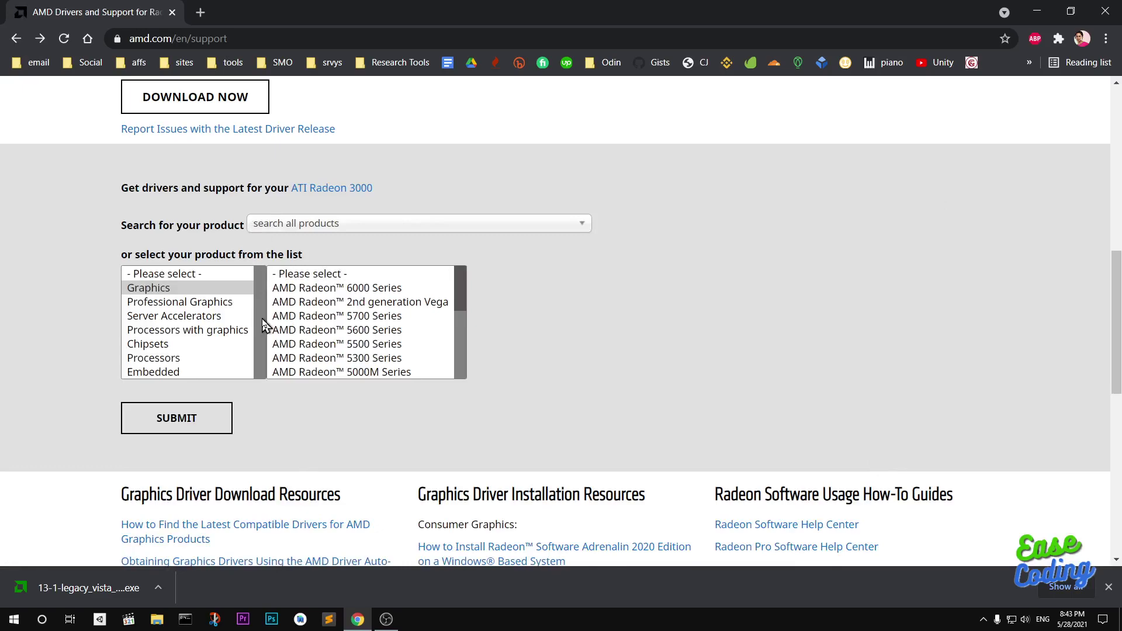
click(177, 344)
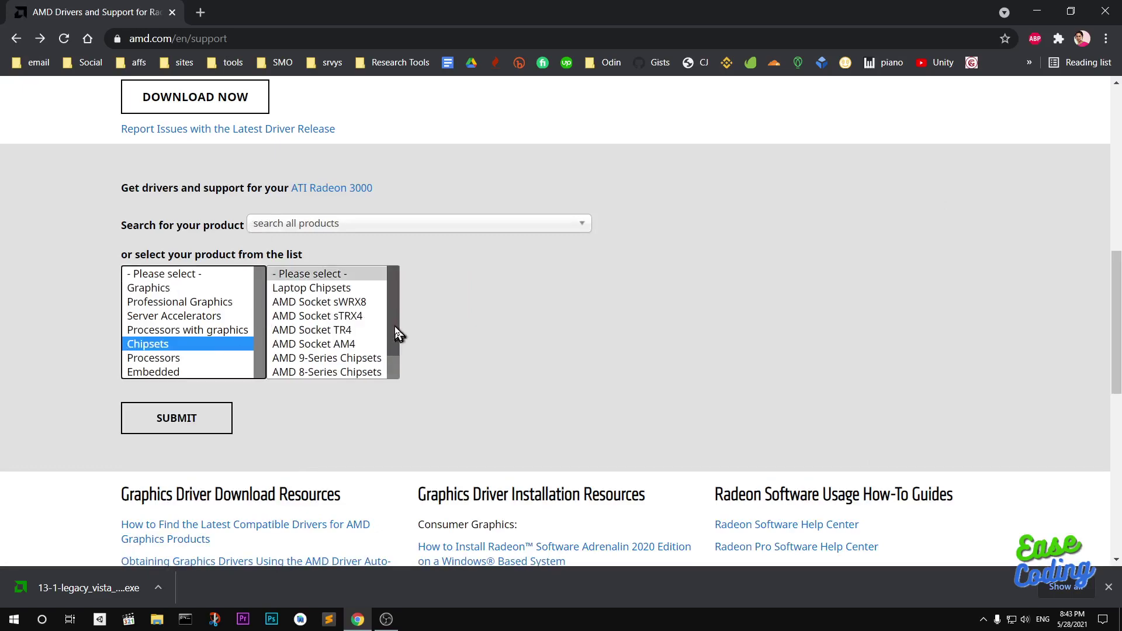
drag(396, 334, 393, 296)
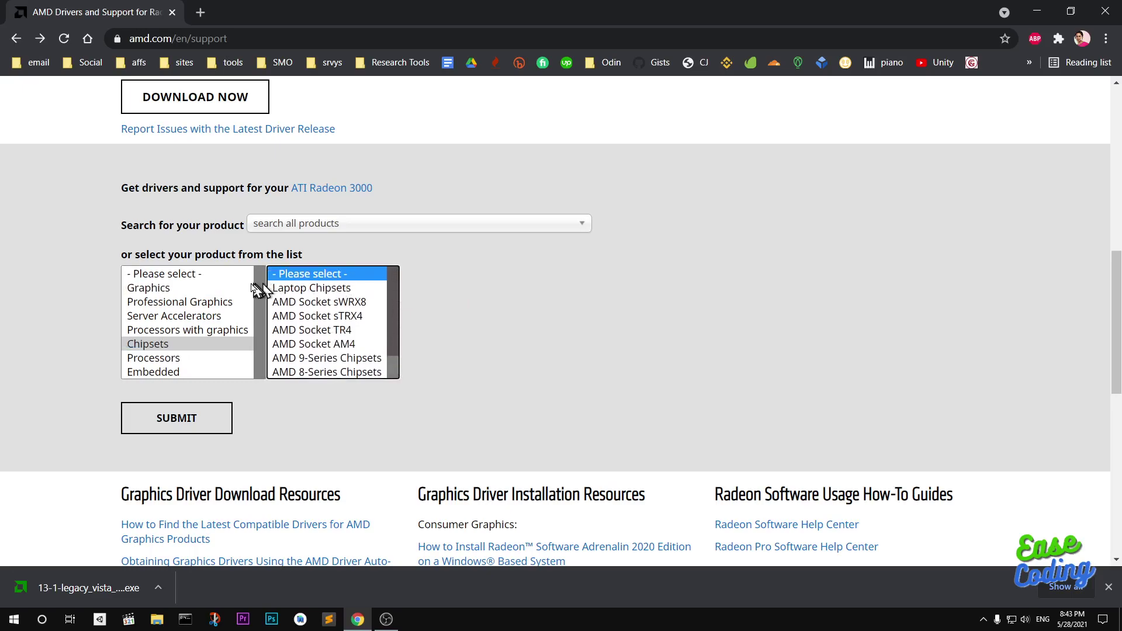
click(156, 291)
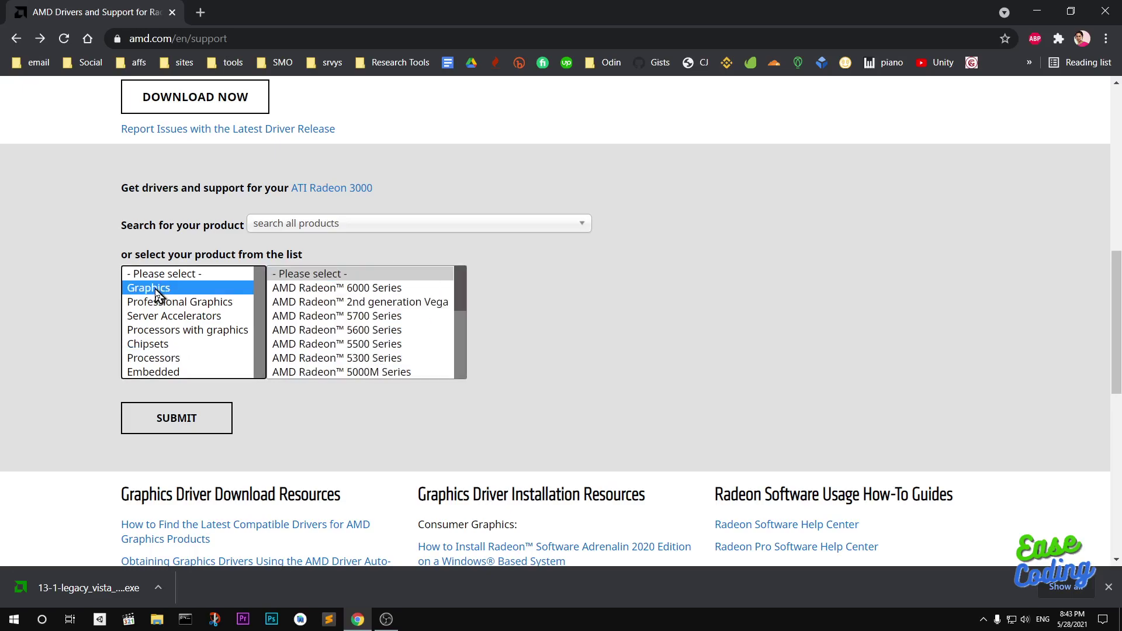
click(181, 359)
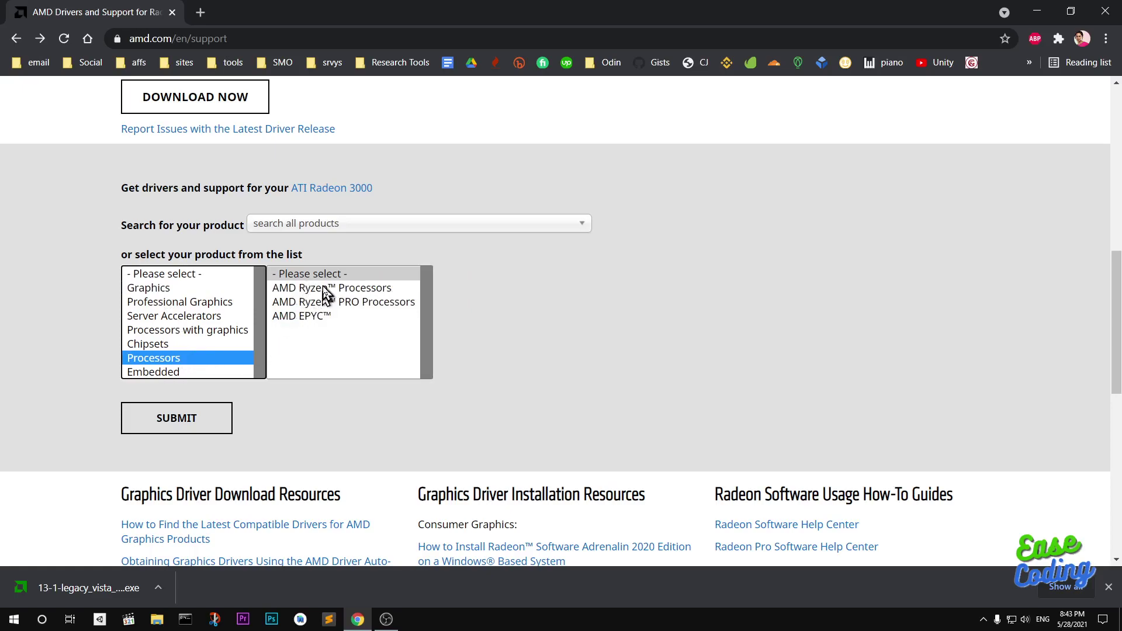
click(164, 375)
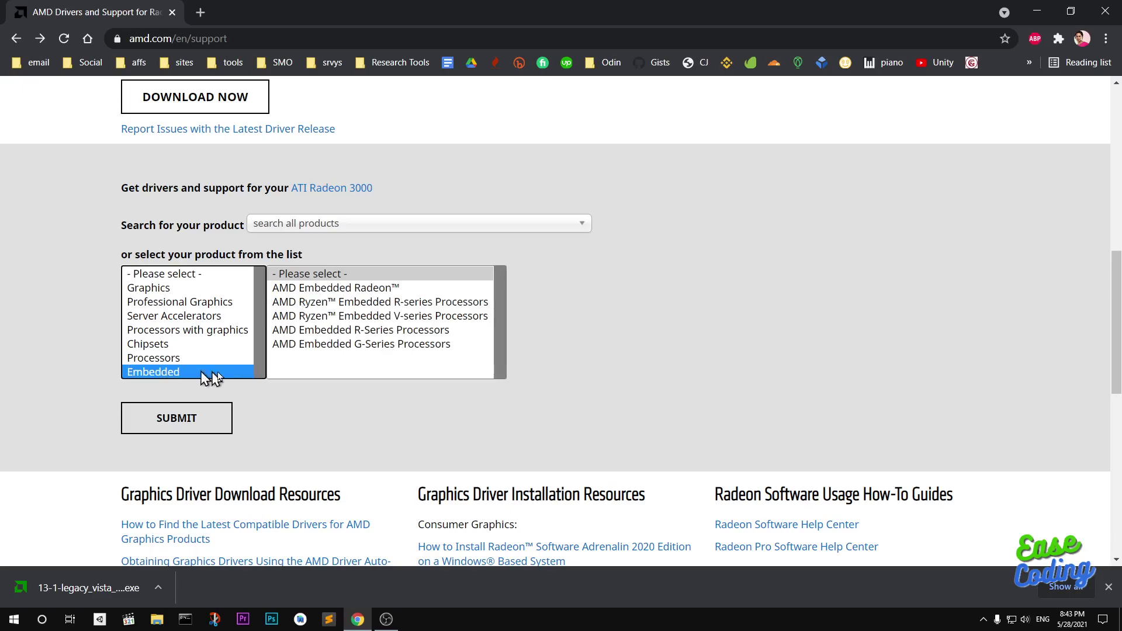
click(152, 346)
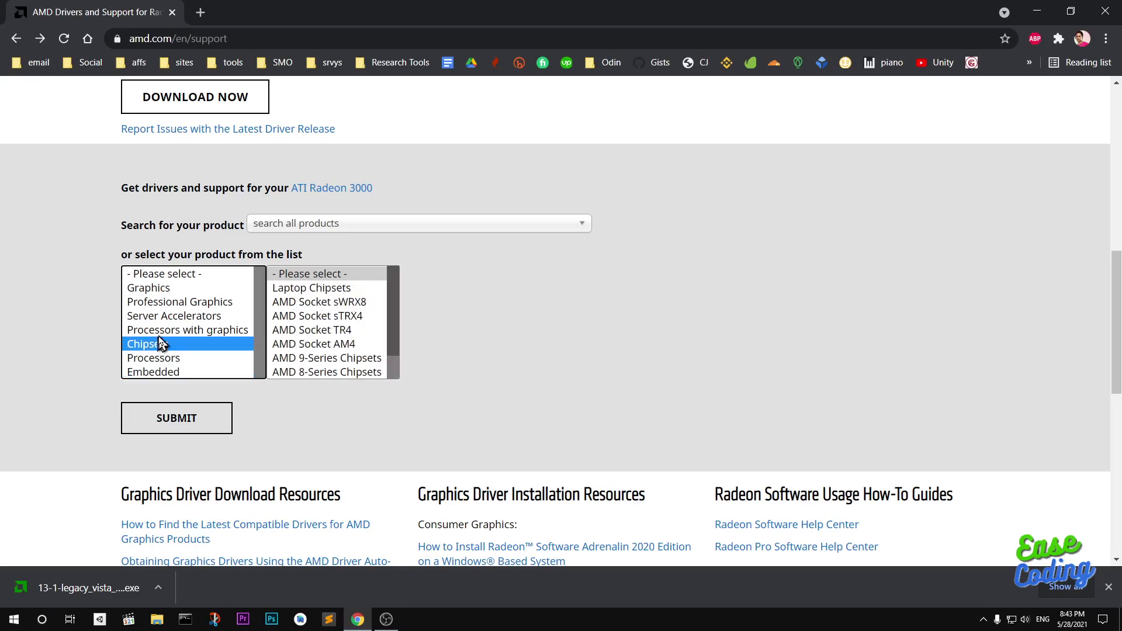
click(160, 331)
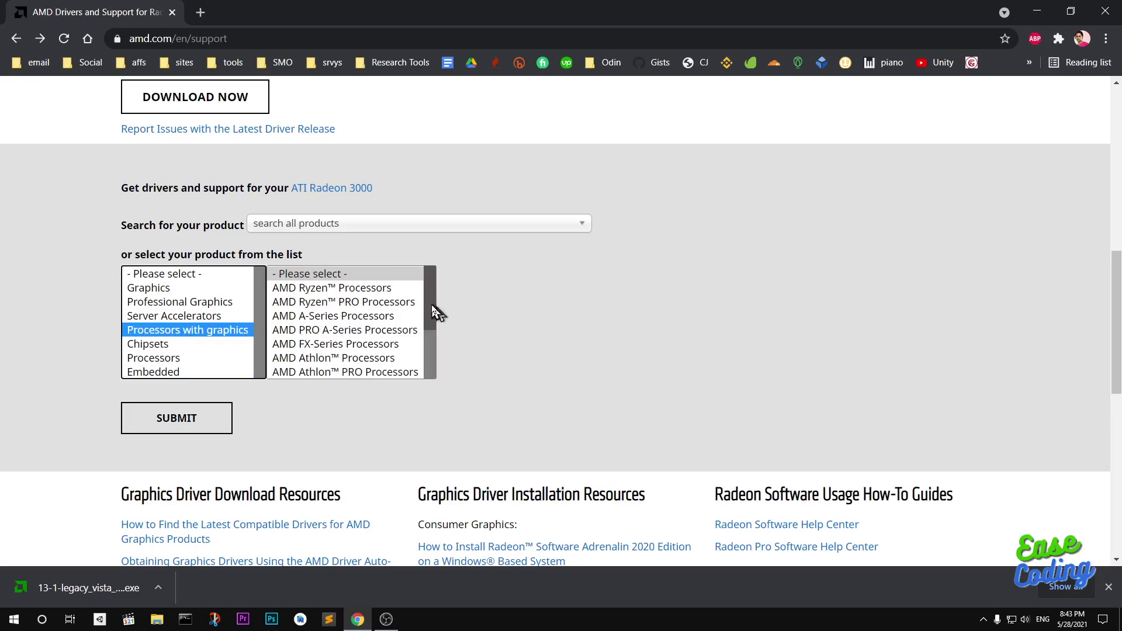
drag(433, 313, 429, 371)
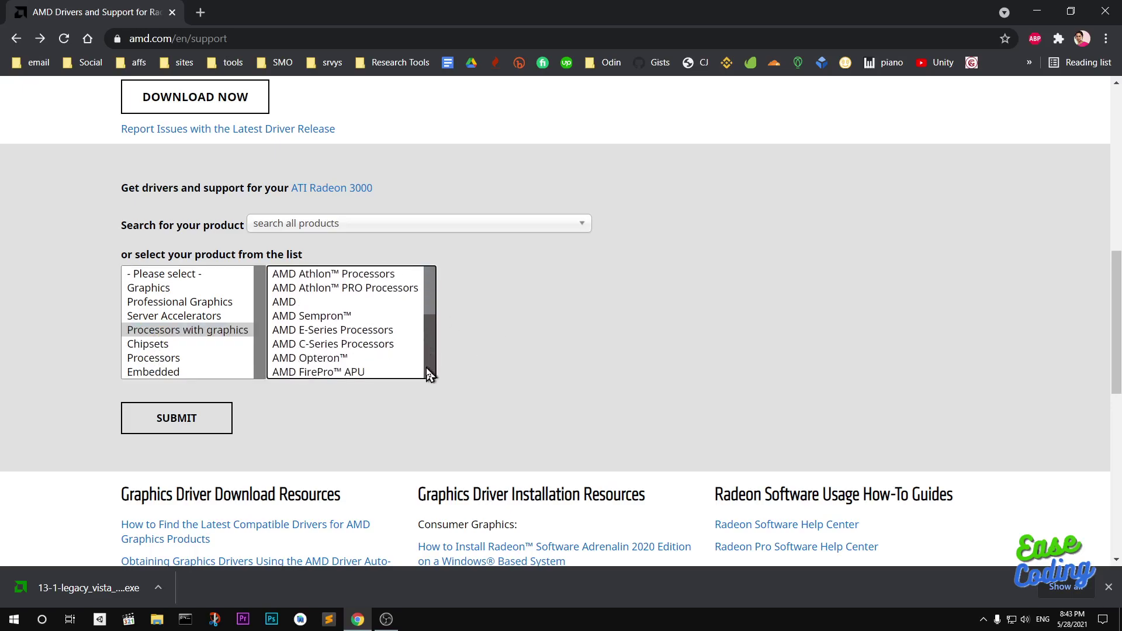
click(212, 317)
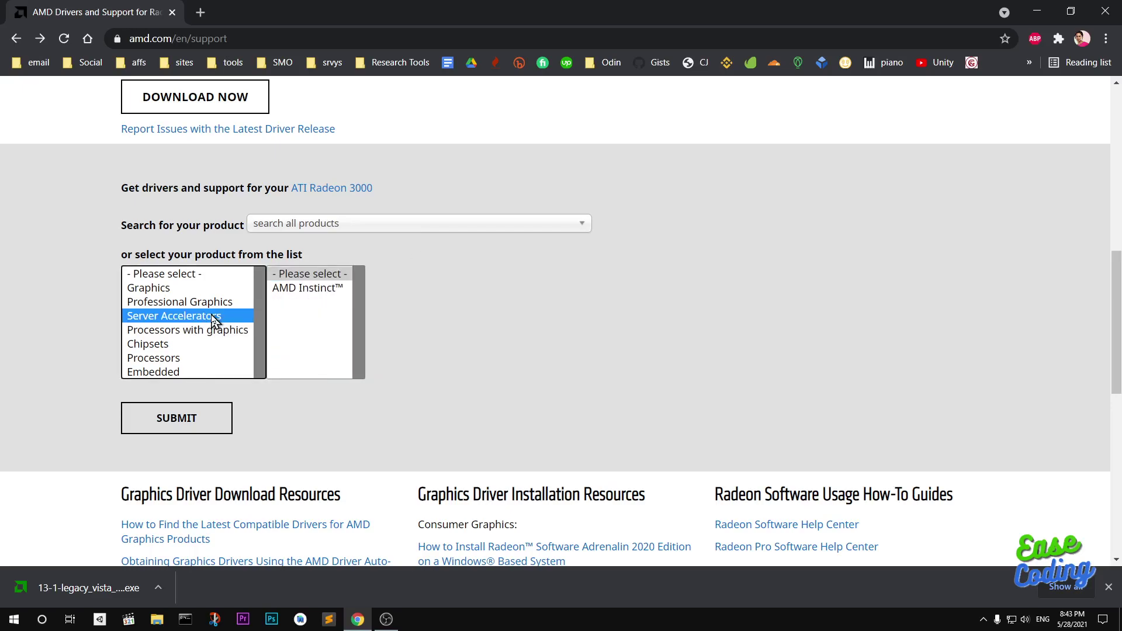
click(209, 304)
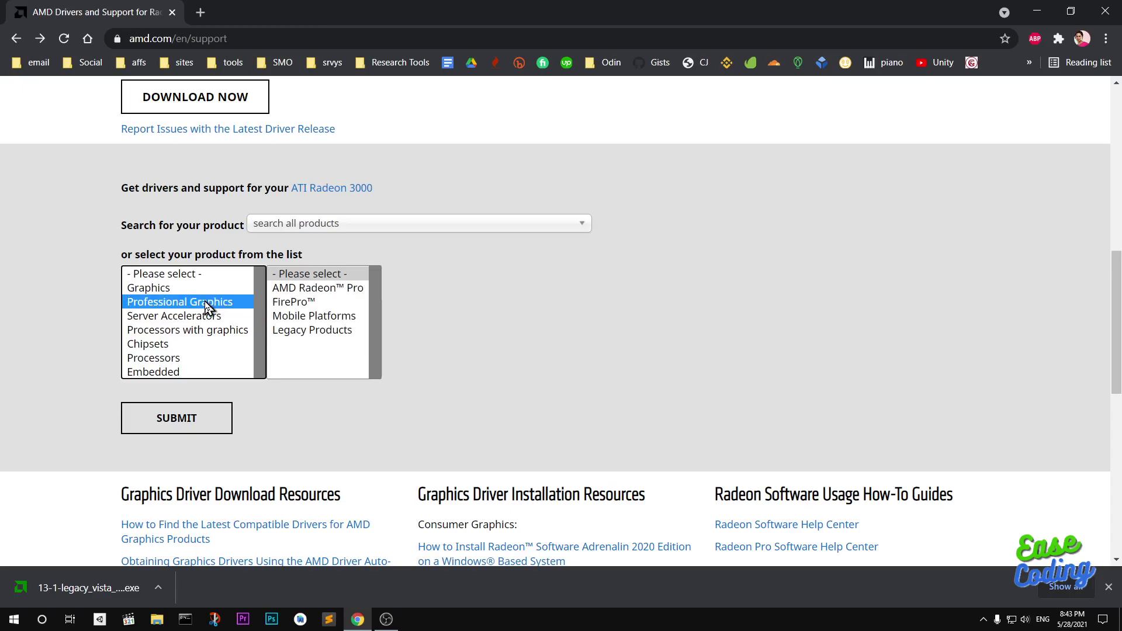
click(145, 290)
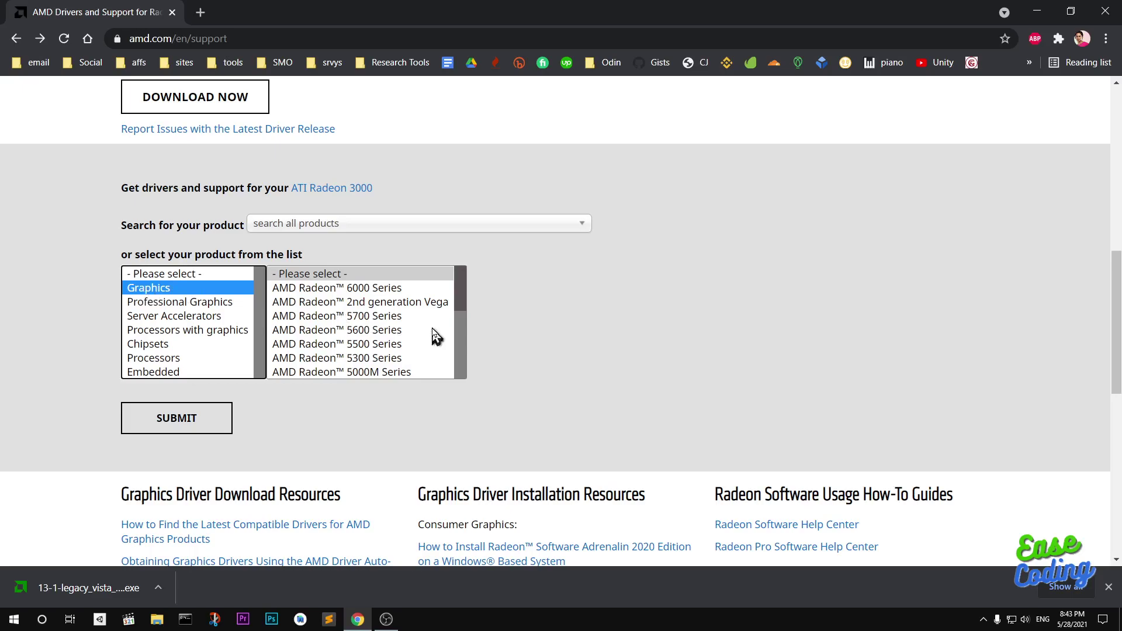
- Choose AMD Radeon HD as the product family under Graphics
drag(459, 299, 457, 364)
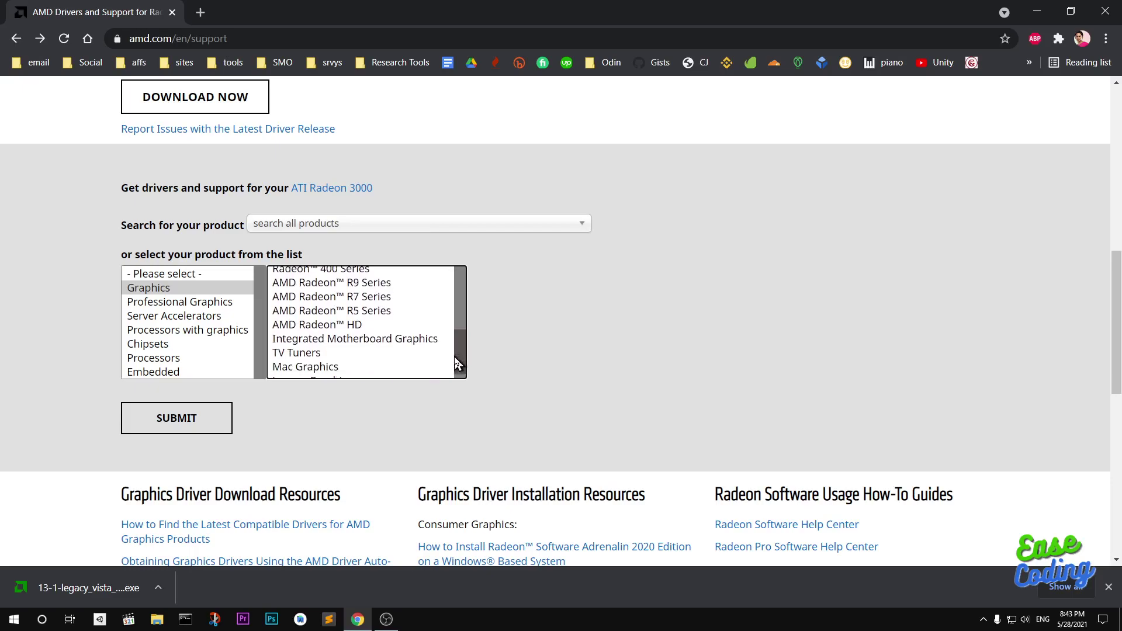
click(344, 331)
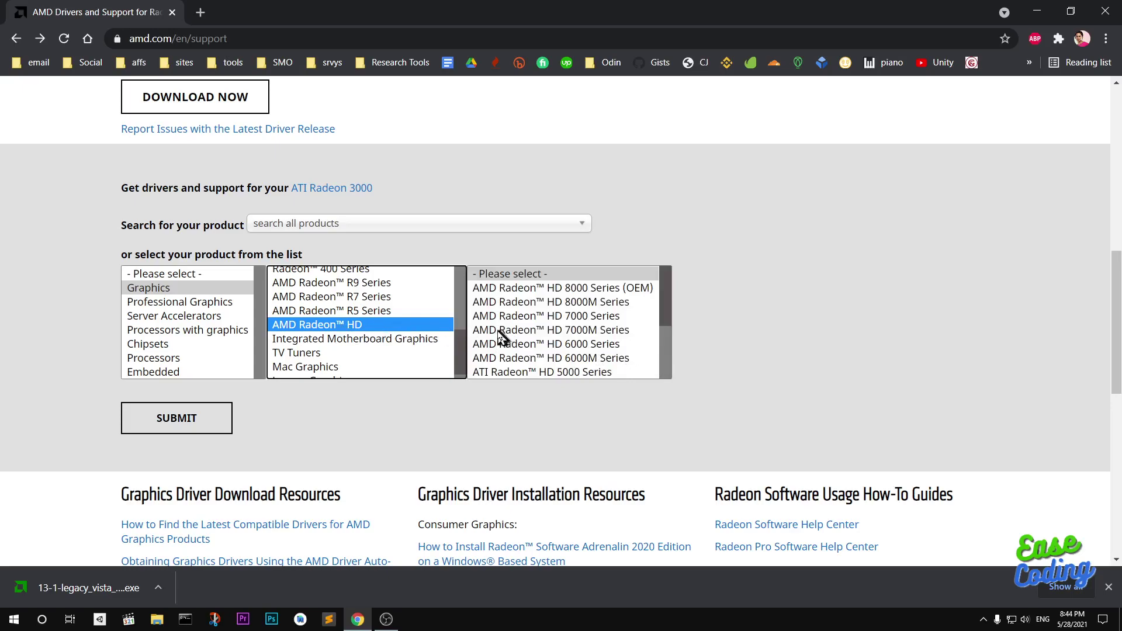
scroll(465, 340, up, 2)
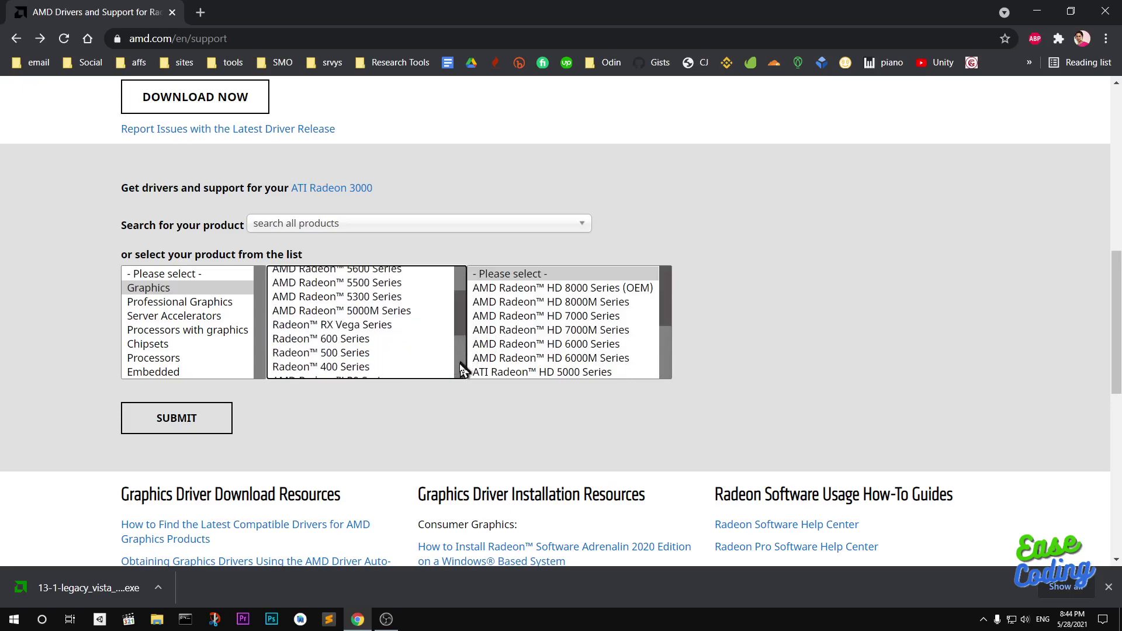
scroll(460, 372, down, 2)
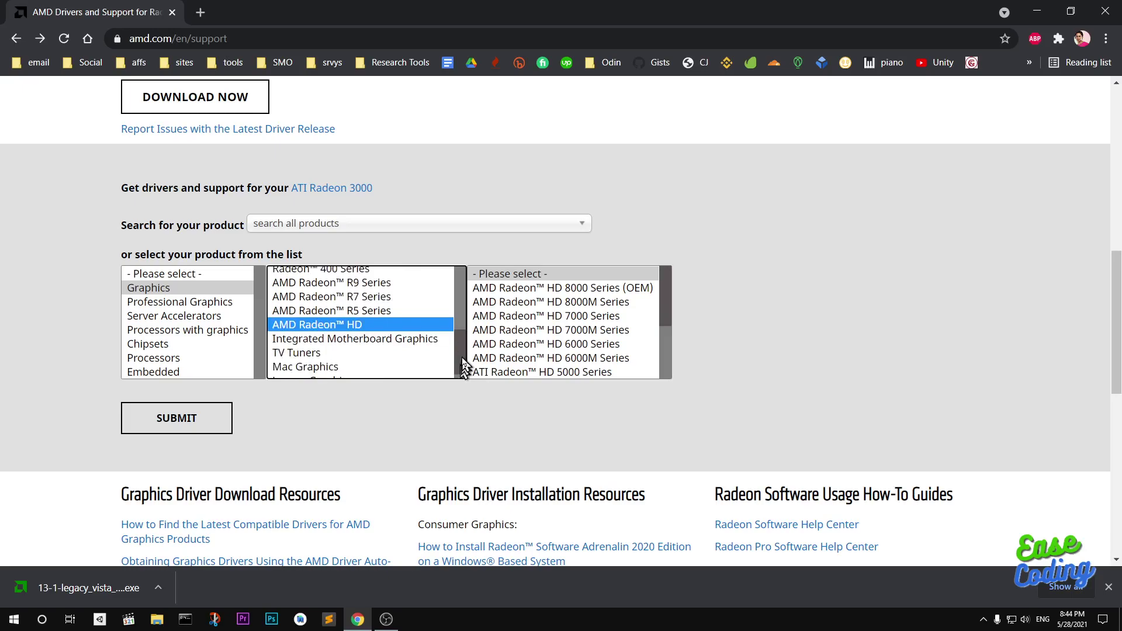
- Check Legacy Graphics, return to AMD Radeon HD, and pick ATI Radeon HD 3000 Series
drag(462, 360, 463, 381)
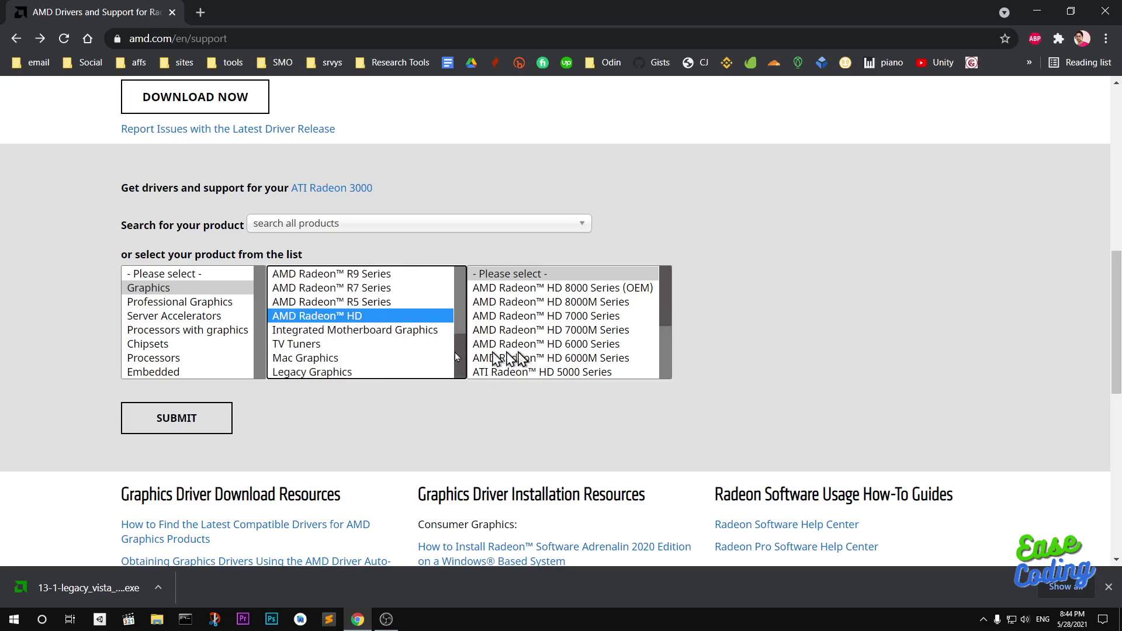
click(340, 374)
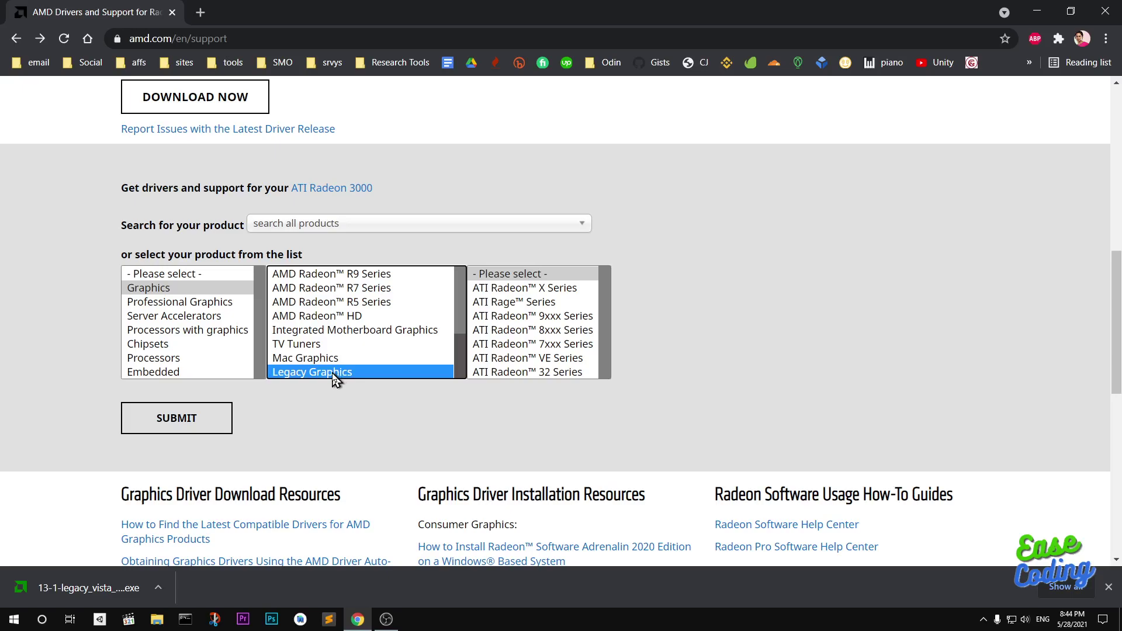
click(604, 325)
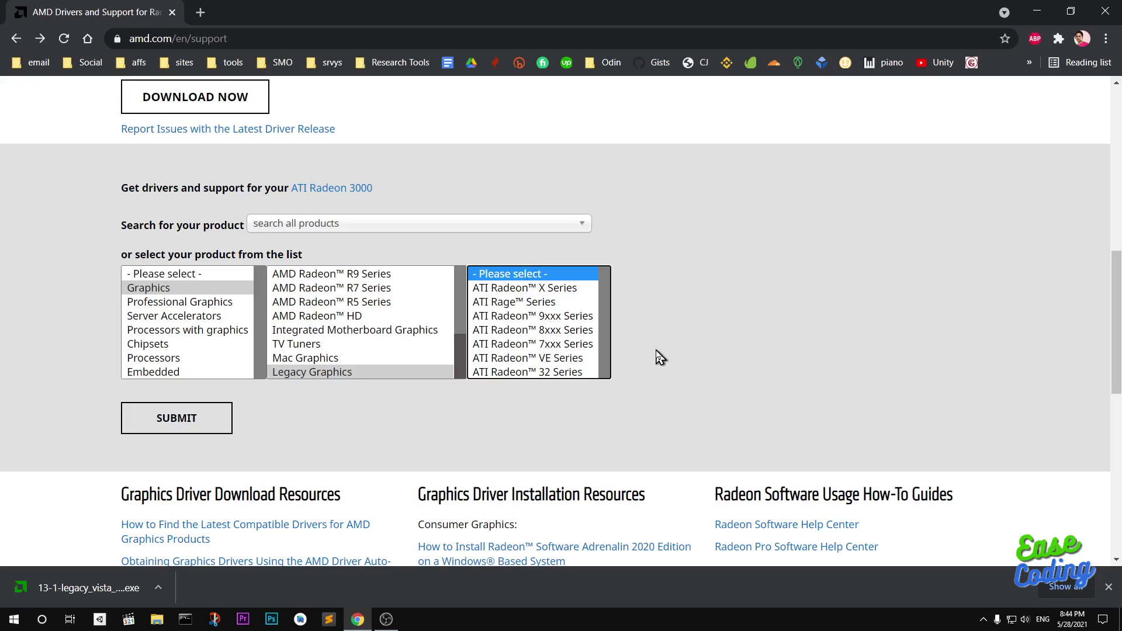
click(316, 316)
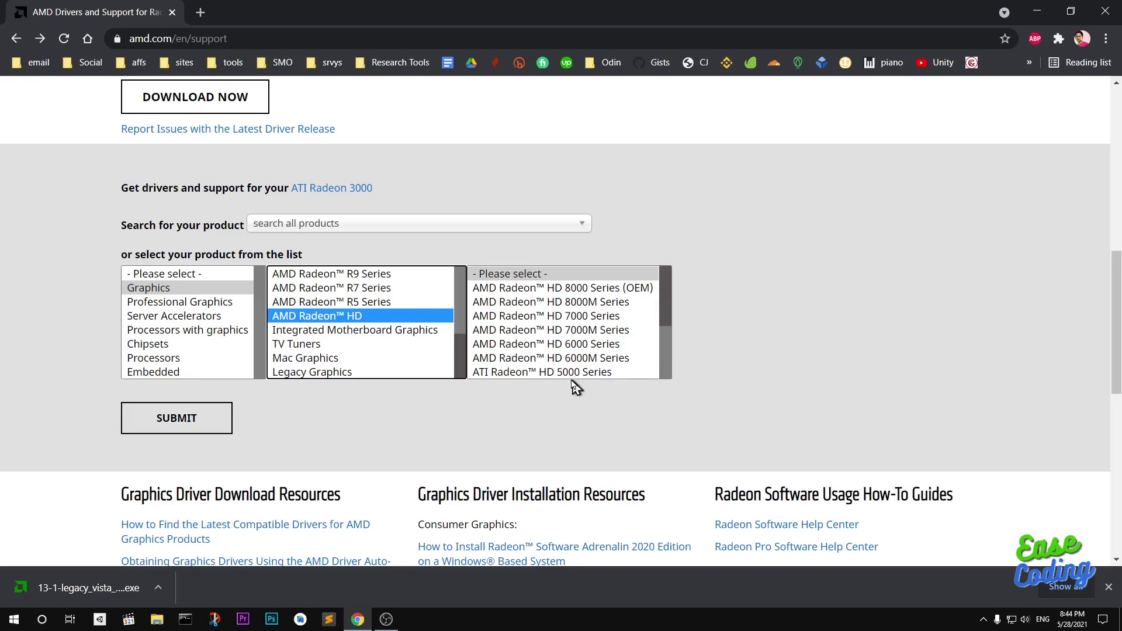
click(669, 310)
drag(669, 314, 672, 366)
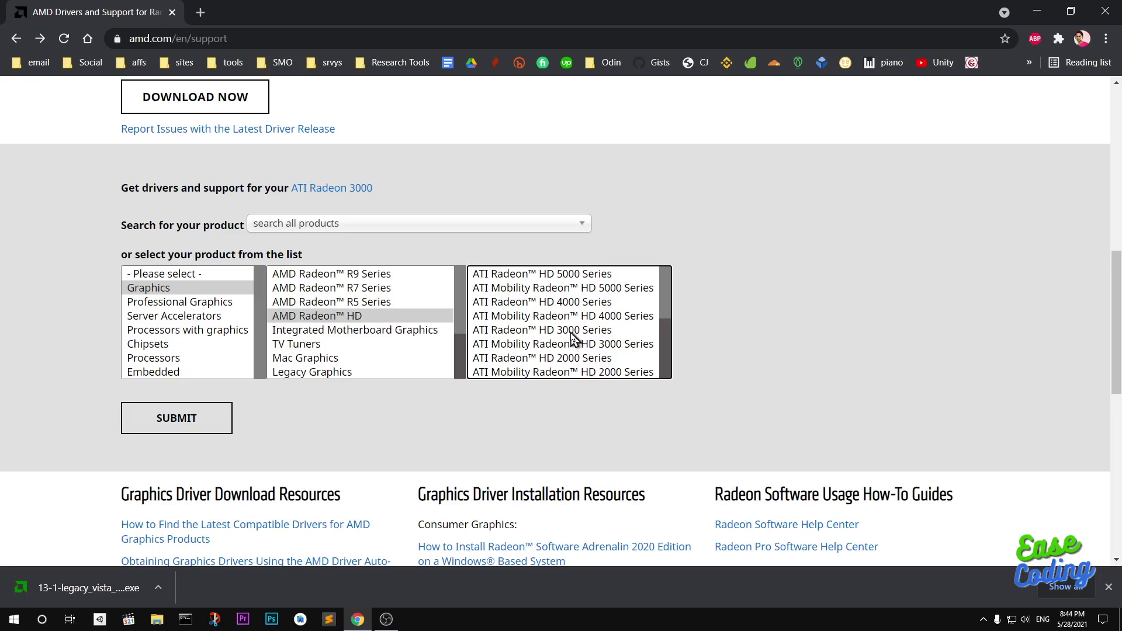
click(574, 331)
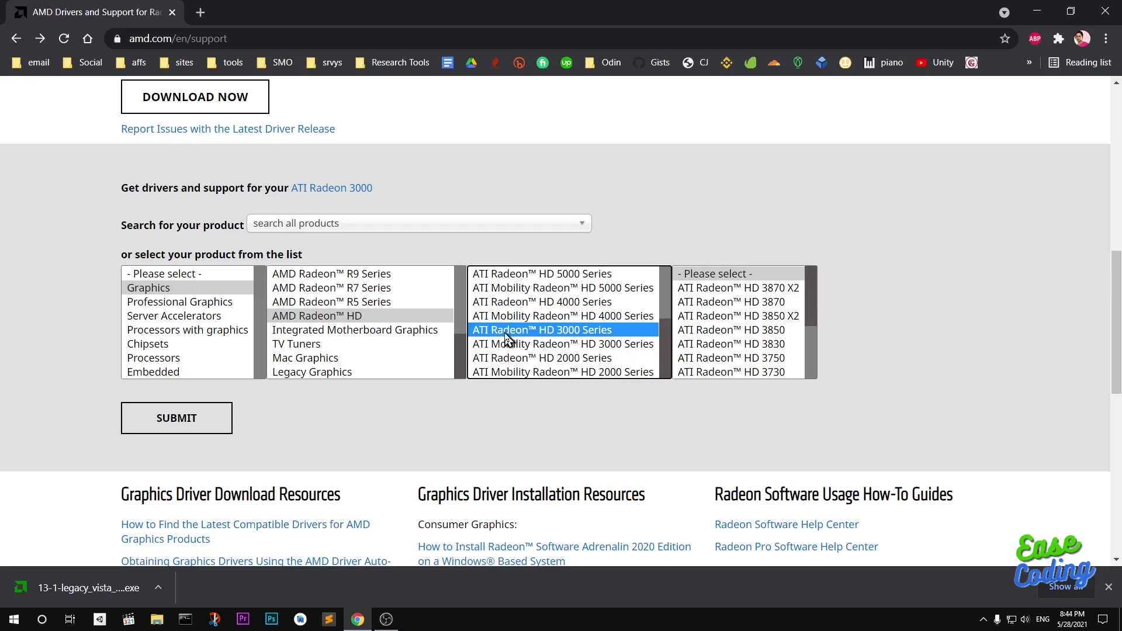
click(811, 376)
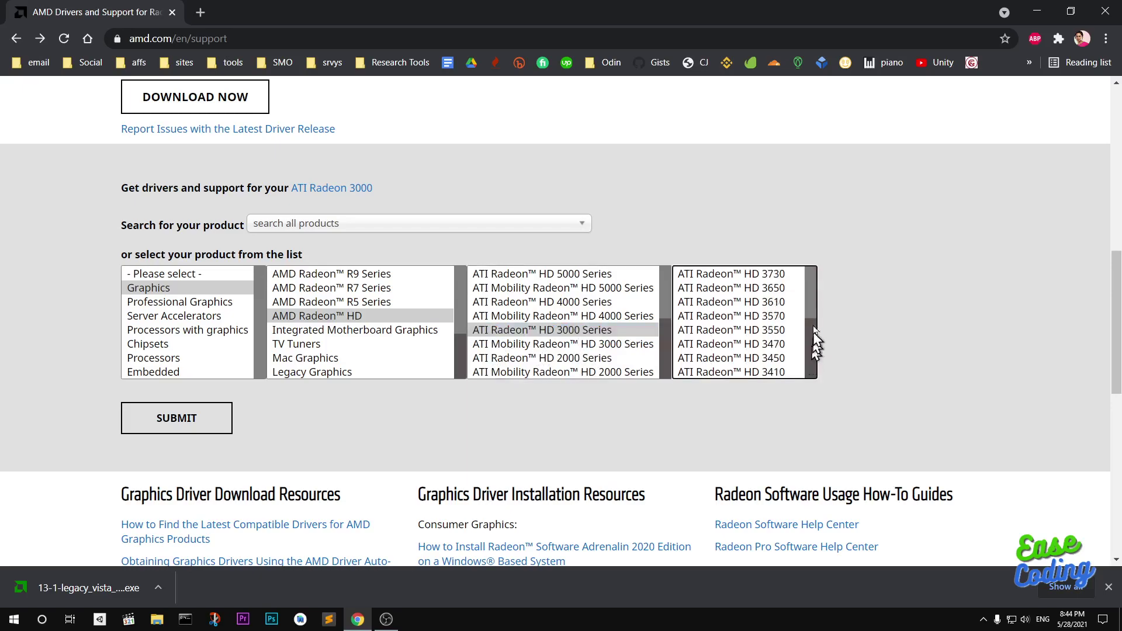
click(816, 296)
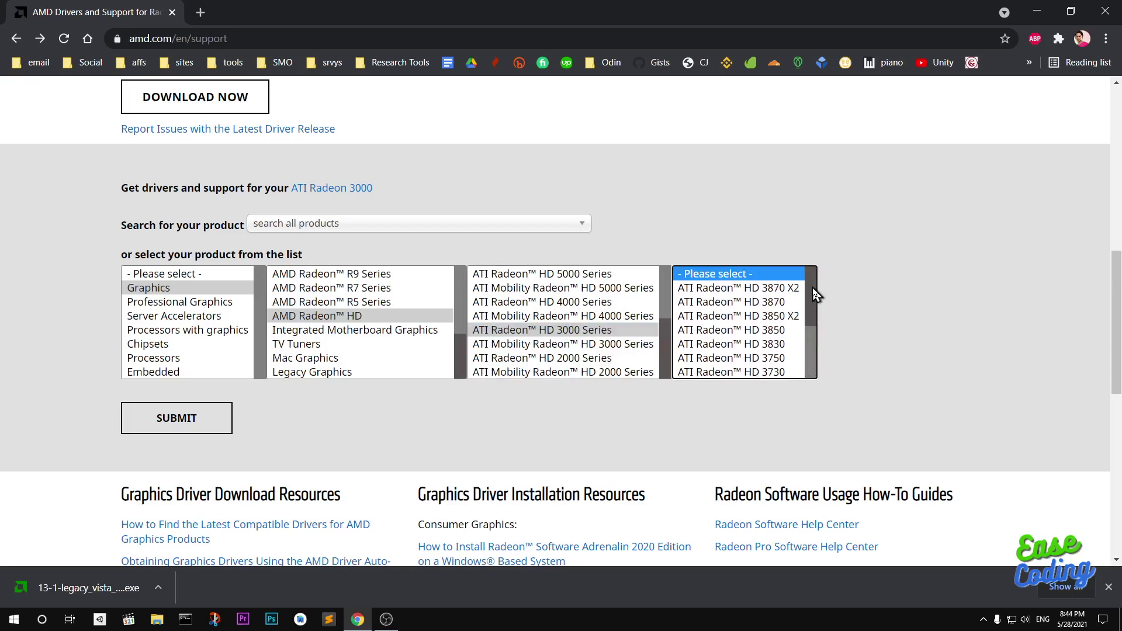
drag(815, 287, 814, 360)
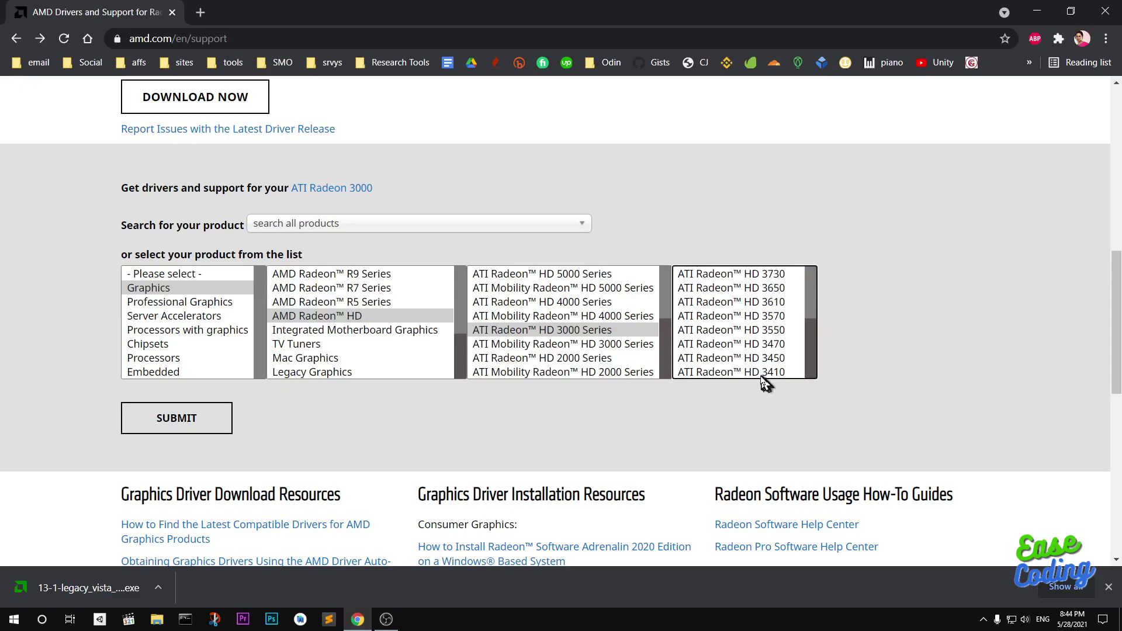
scroll(777, 366, up, 3)
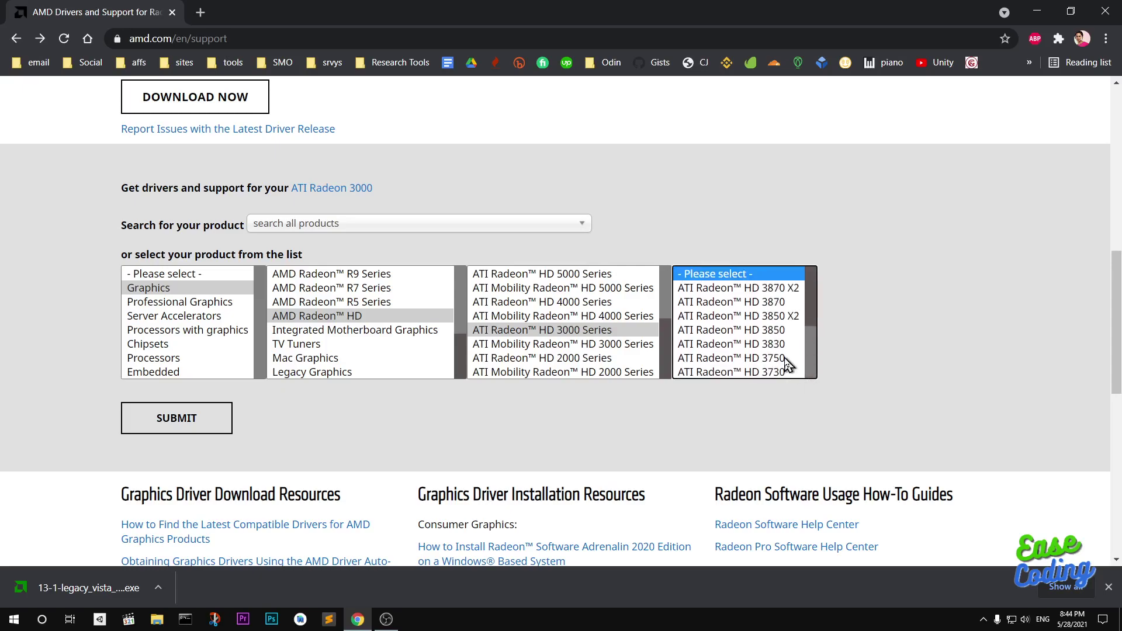
scroll(786, 364, down, 10)
scroll(818, 361, up, 8)
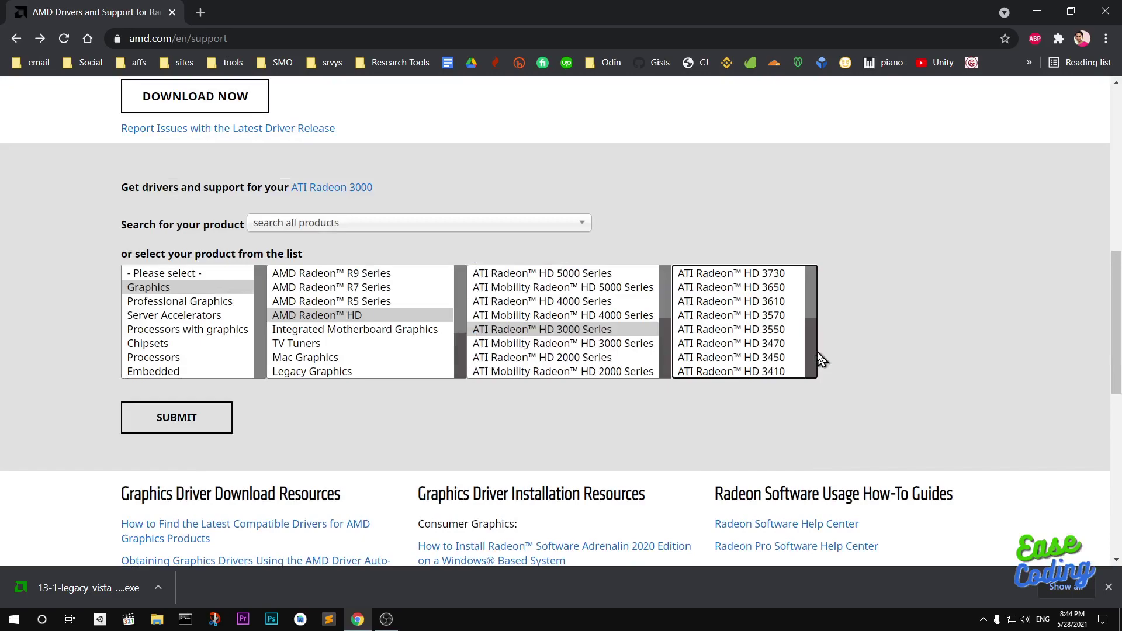
drag(1120, 343, 1120, 333)
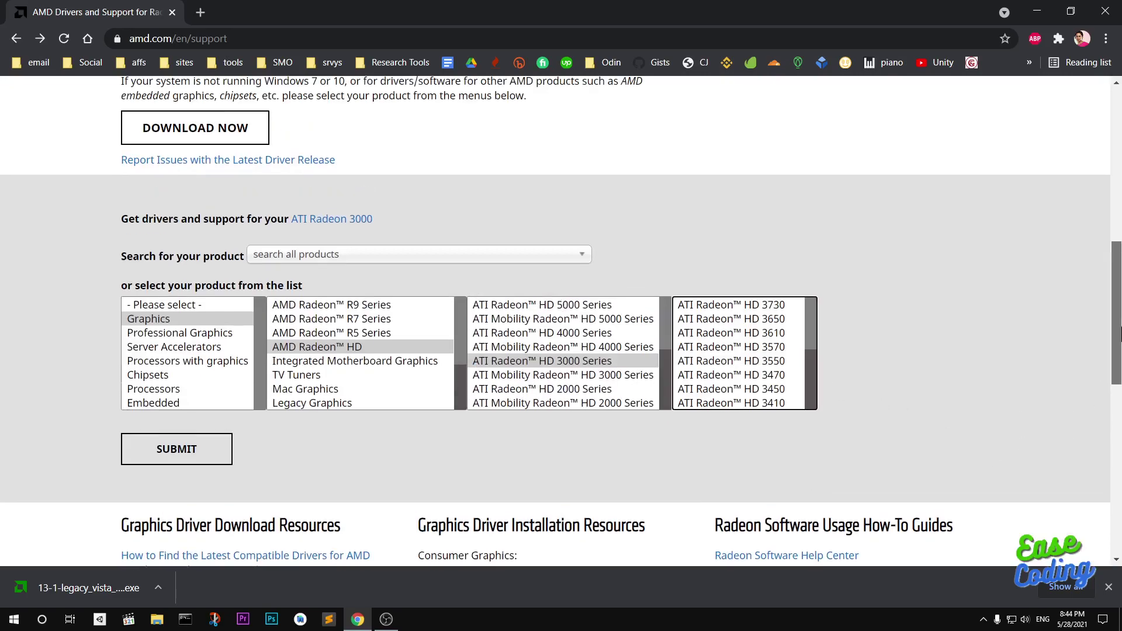
click(813, 322)
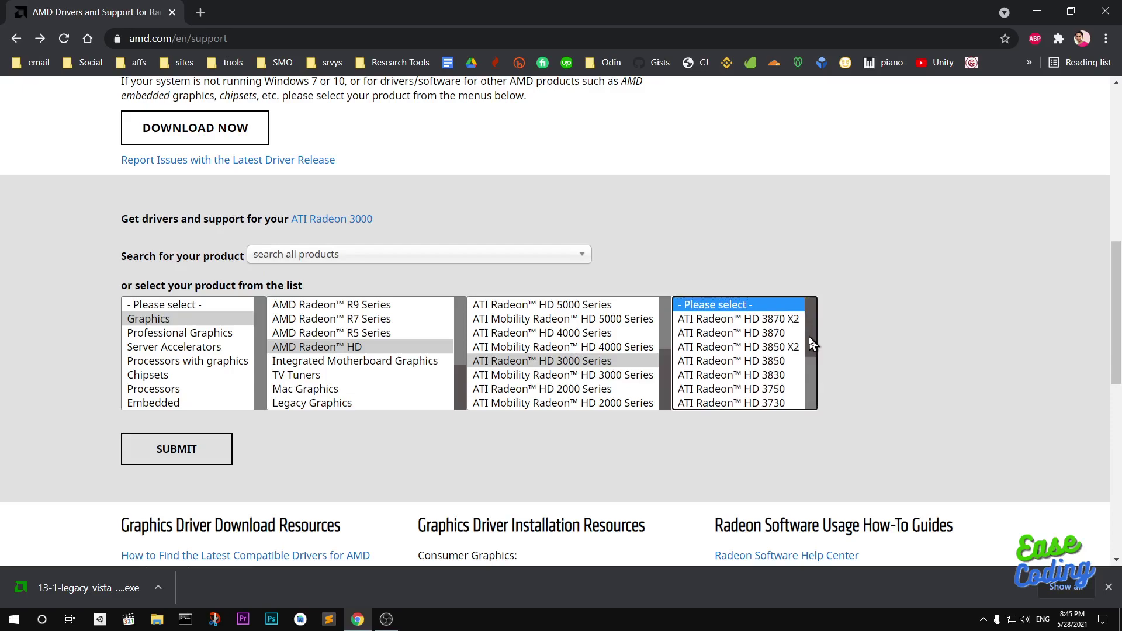
click(809, 391)
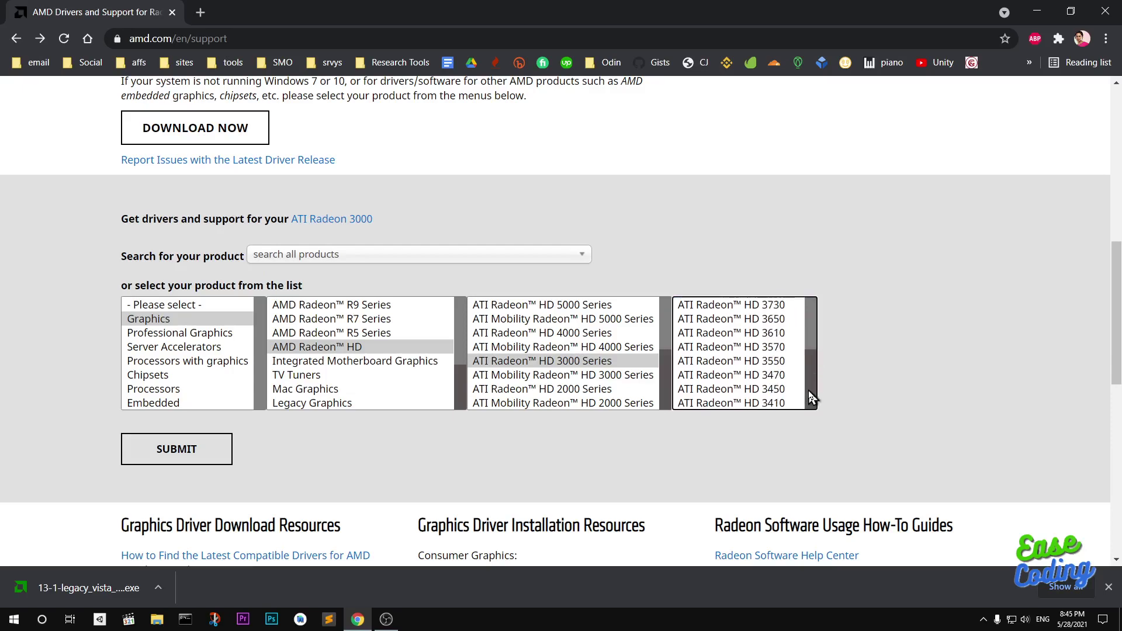
drag(808, 390, 811, 317)
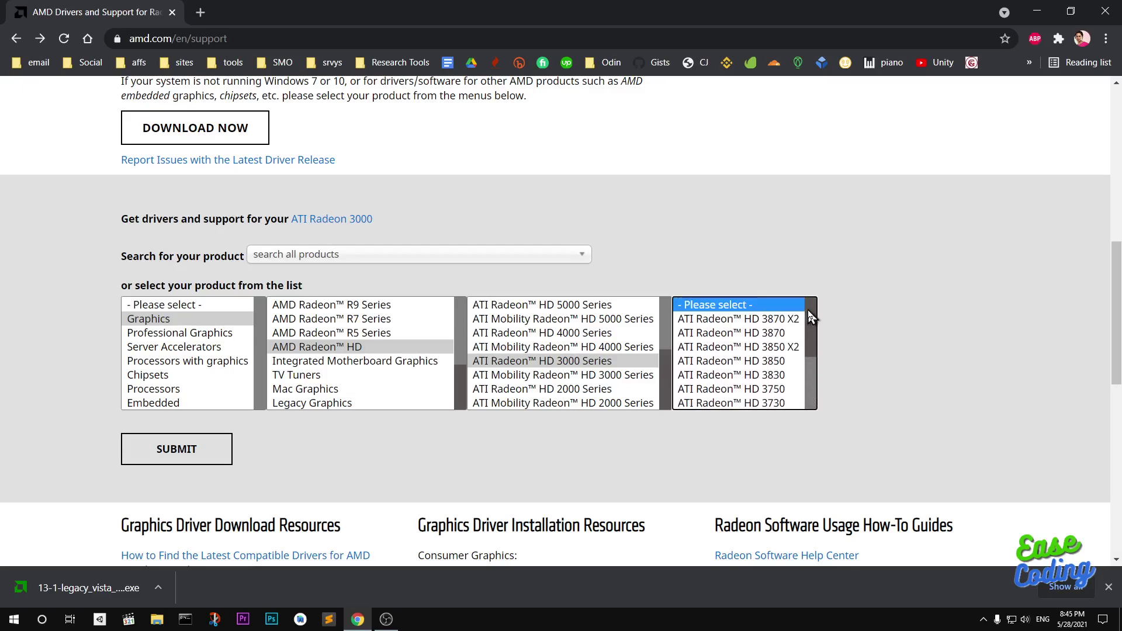
click(613, 377)
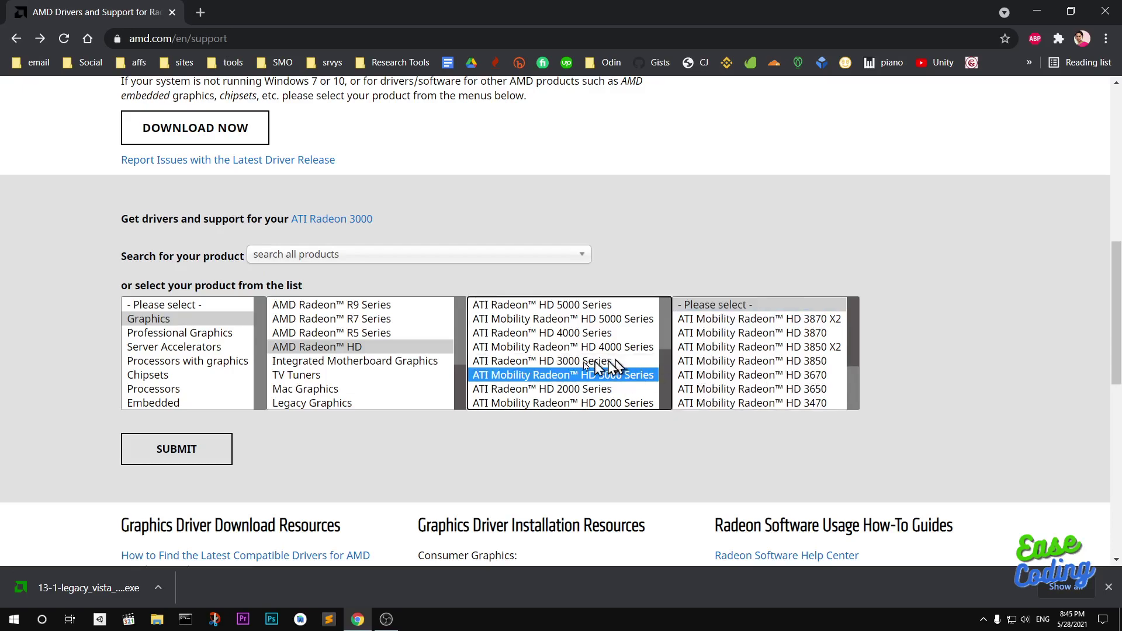
click(593, 362)
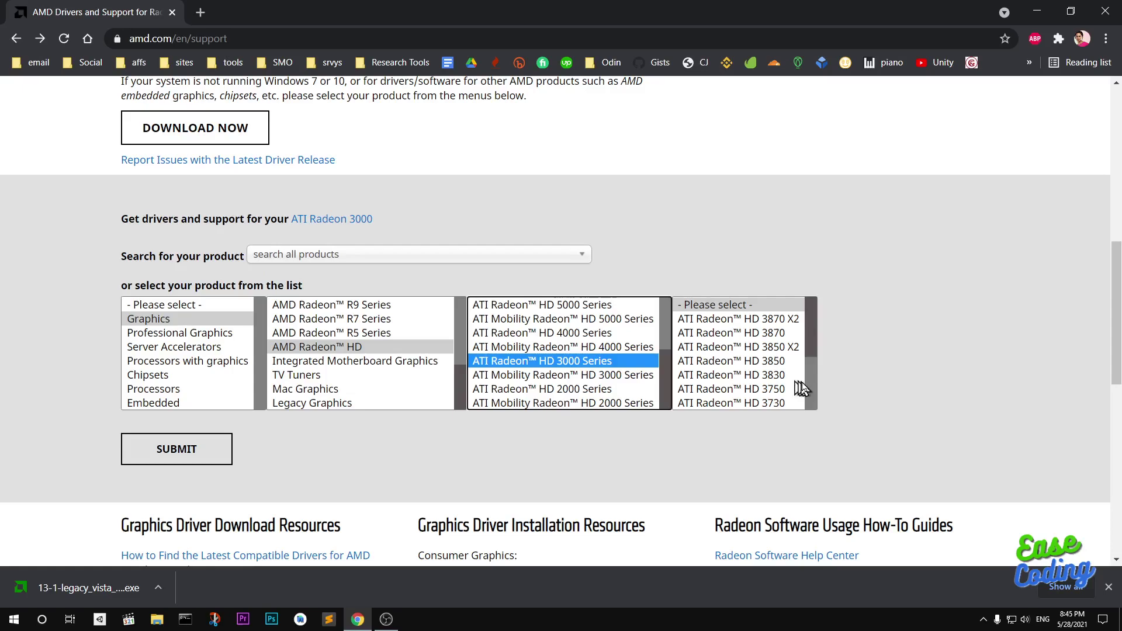
click(810, 393)
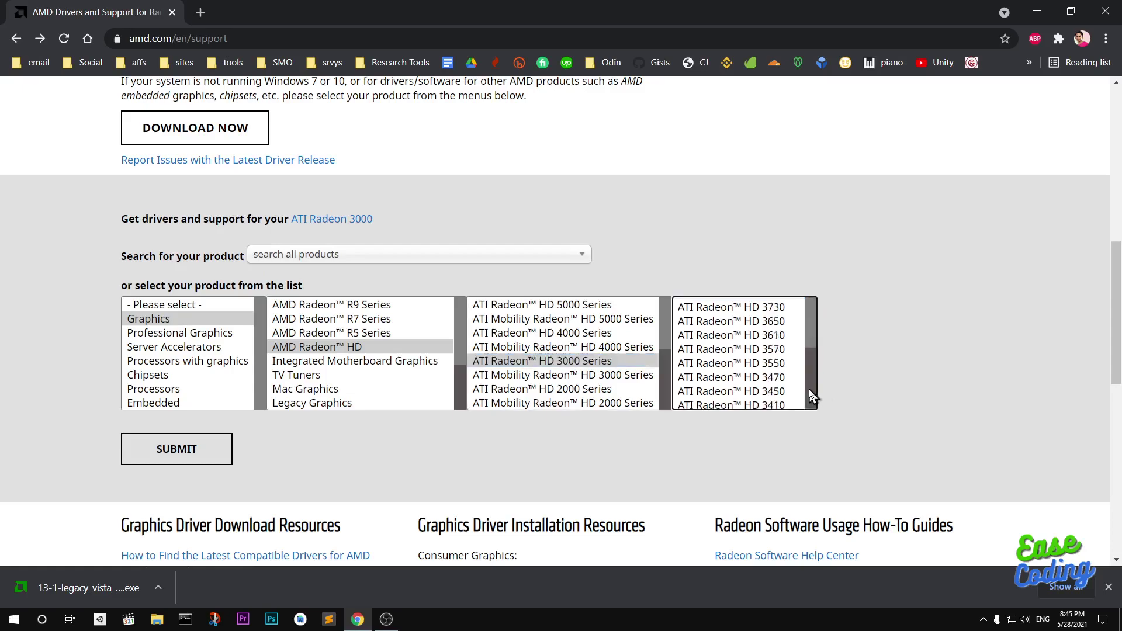
click(816, 330)
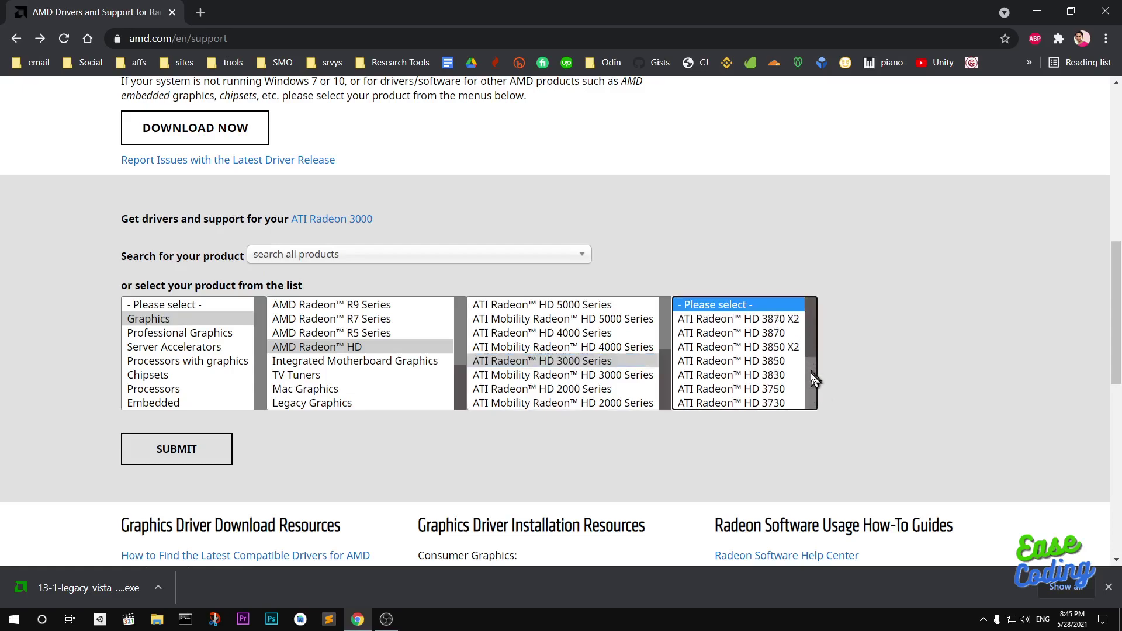
scroll(739, 377, down, 2)
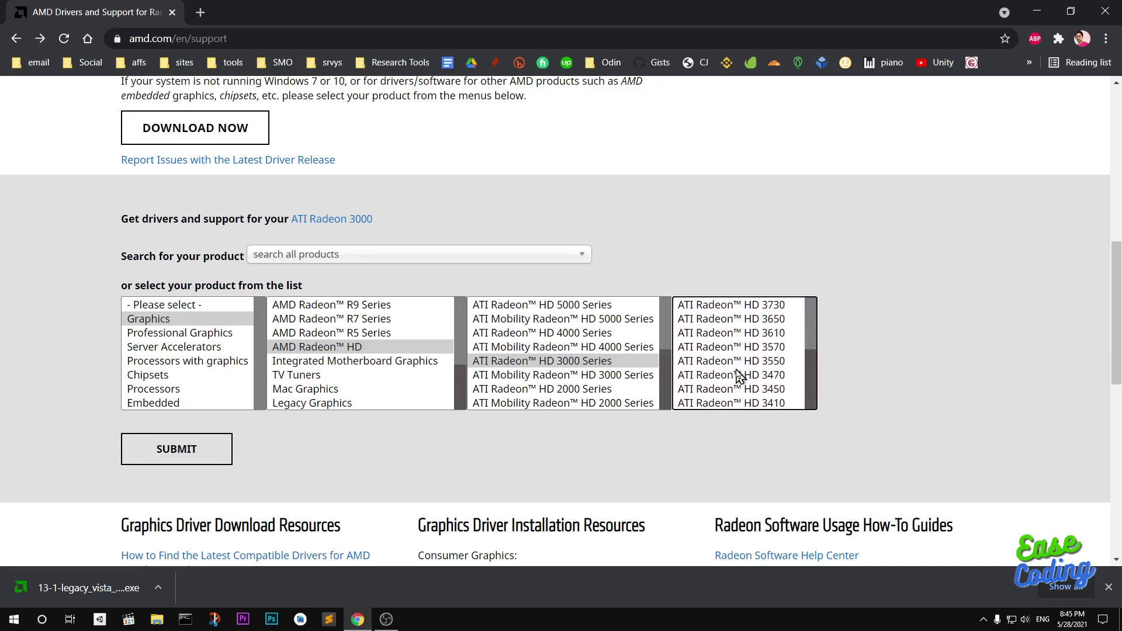
scroll(738, 377, up, 2)
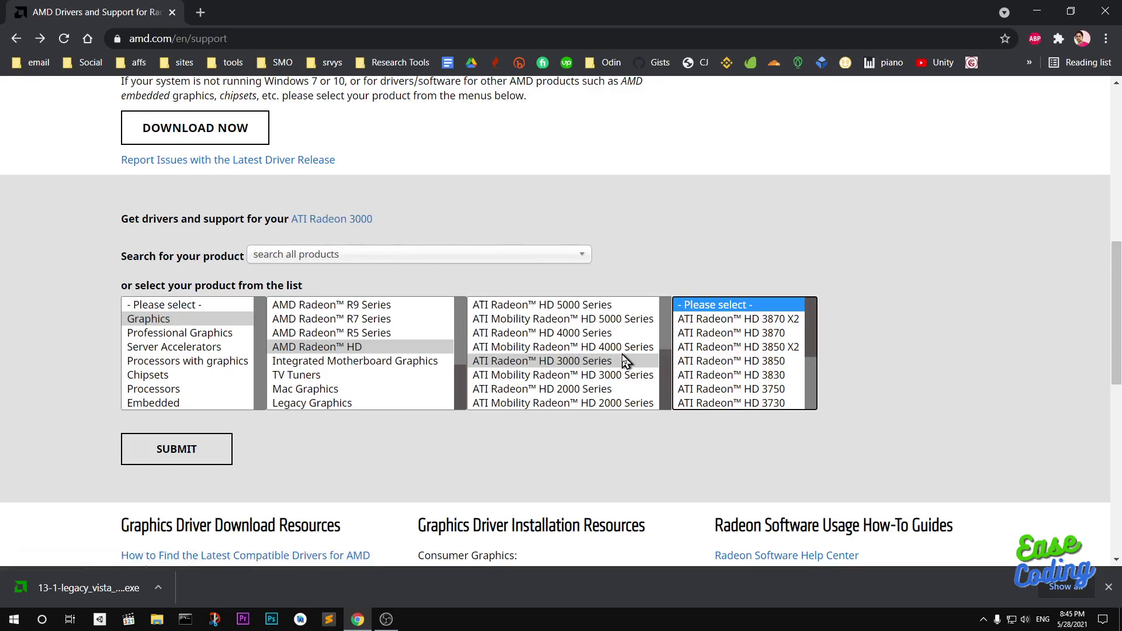
scroll(787, 399, down, 3)
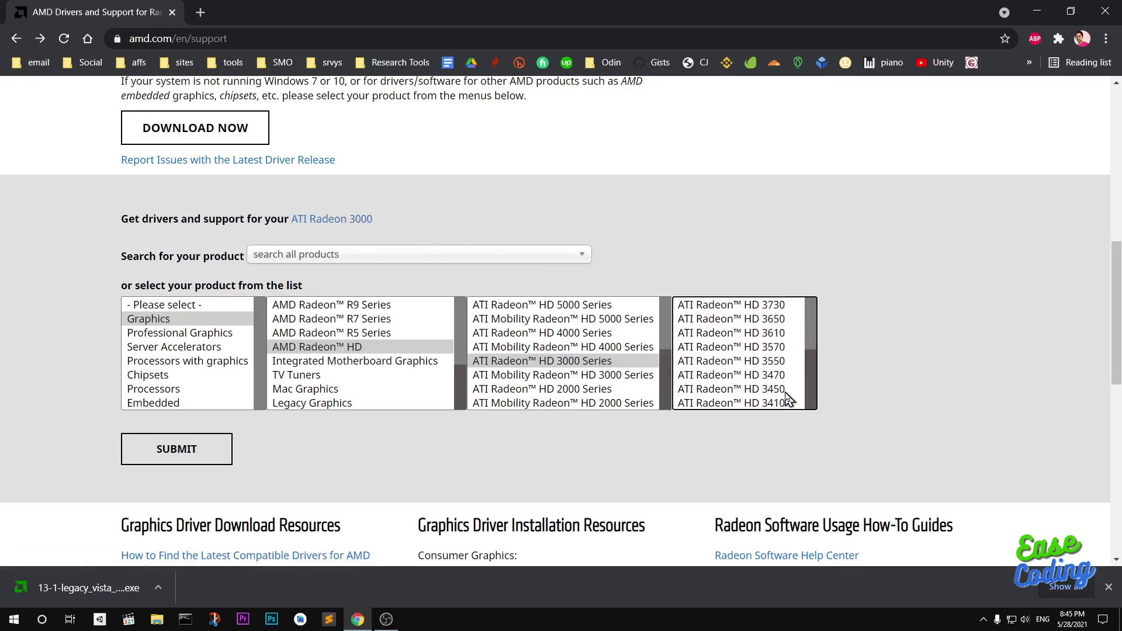
scroll(786, 399, down, 15)
scroll(787, 399, up, 20)
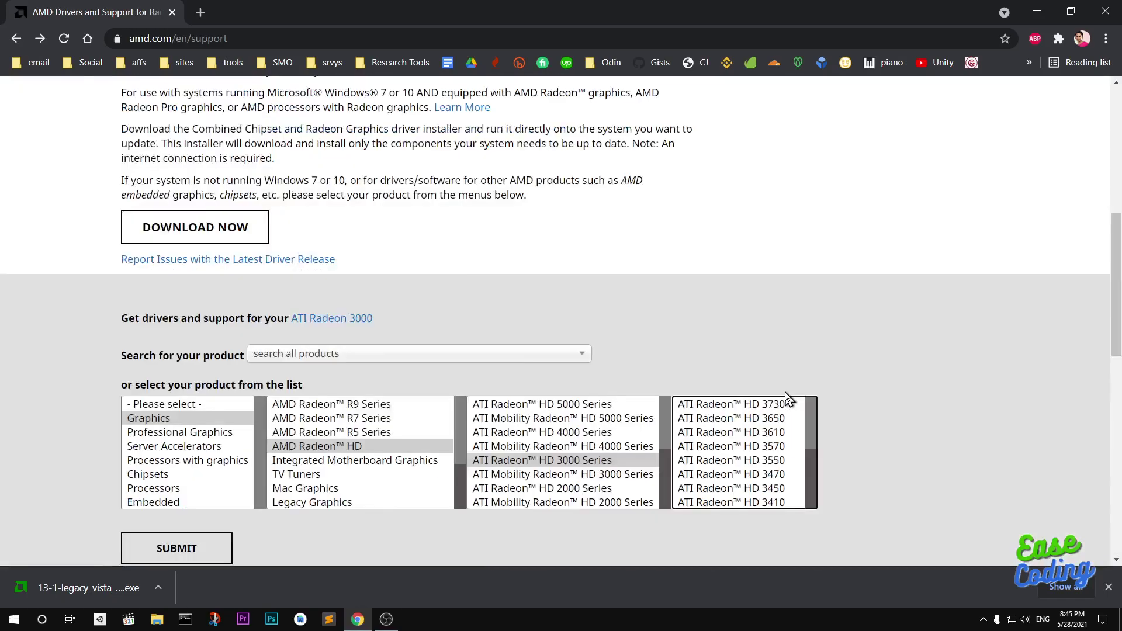
drag(1117, 204, 1118, 362)
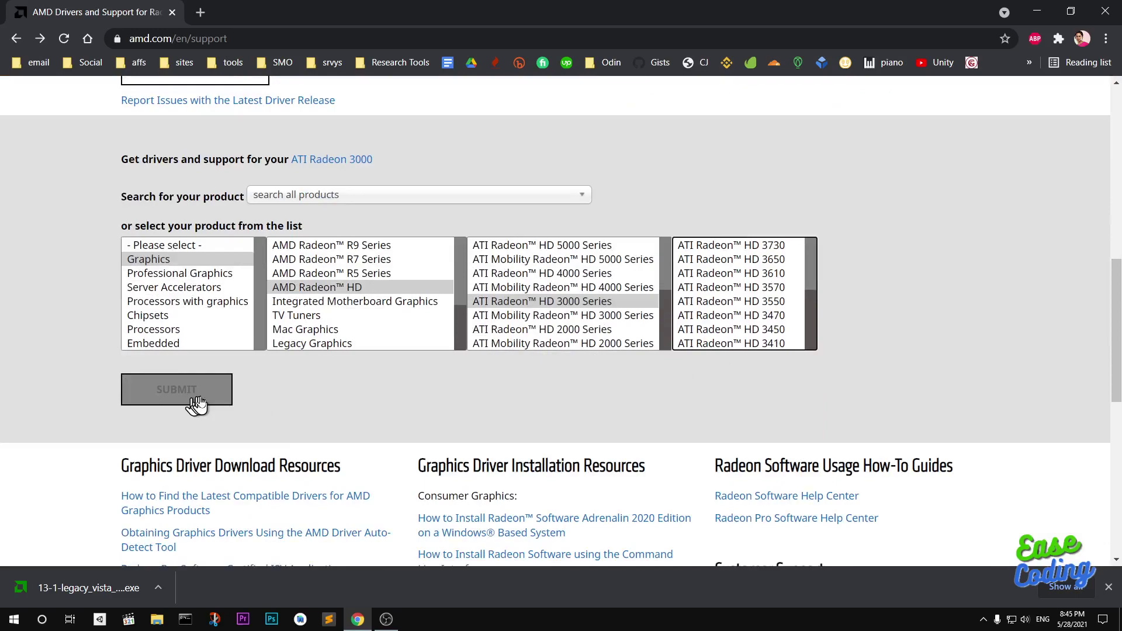
- Select the ATI Radeon HD 3550 model and submit to open its driver page
click(786, 303)
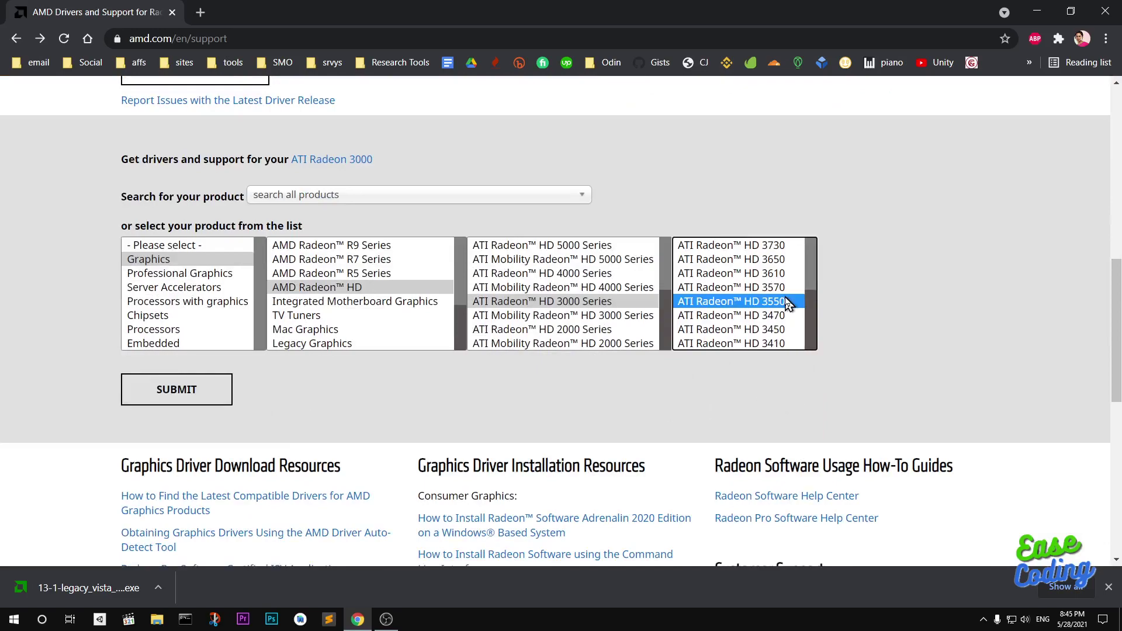
scroll(633, 363, down, 10)
scroll(821, 342, up, 15)
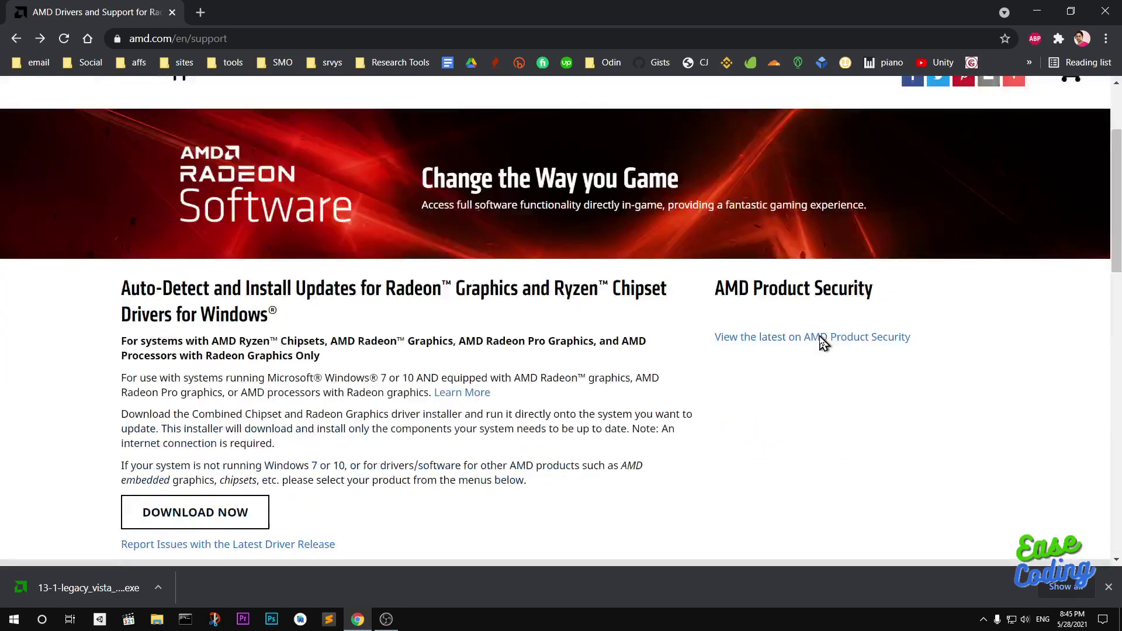
scroll(822, 342, up, 2)
drag(1118, 187, 1118, 318)
click(167, 469)
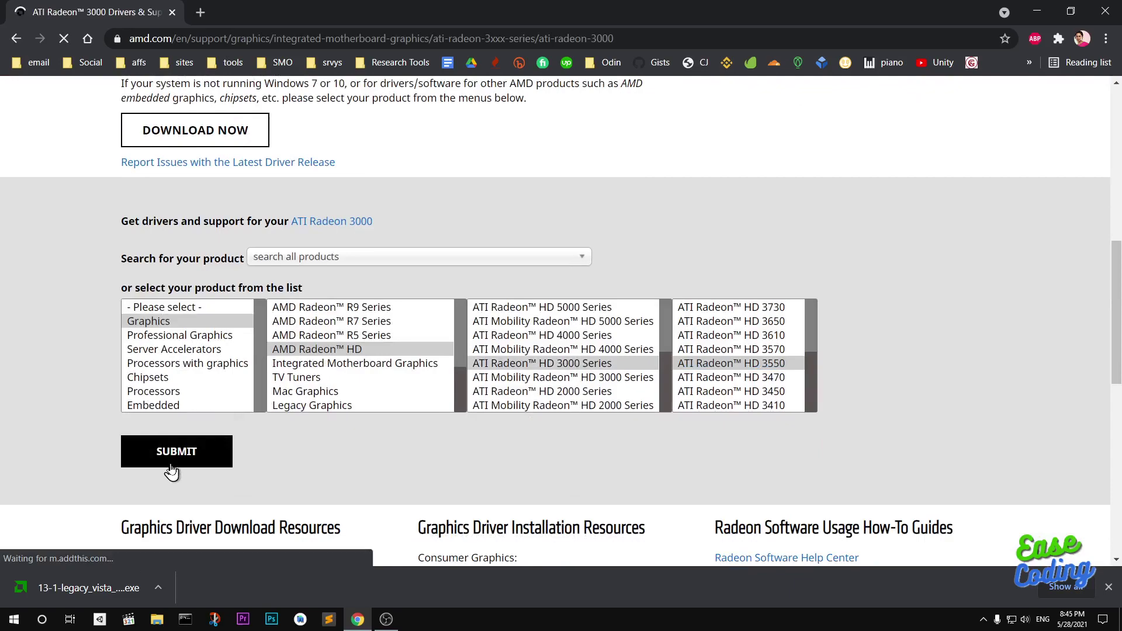
- Expand the Windows 8 64-bit Catalyst 13.1 details (147 MB) and open the downloaded installer
scroll(171, 473, down, 1)
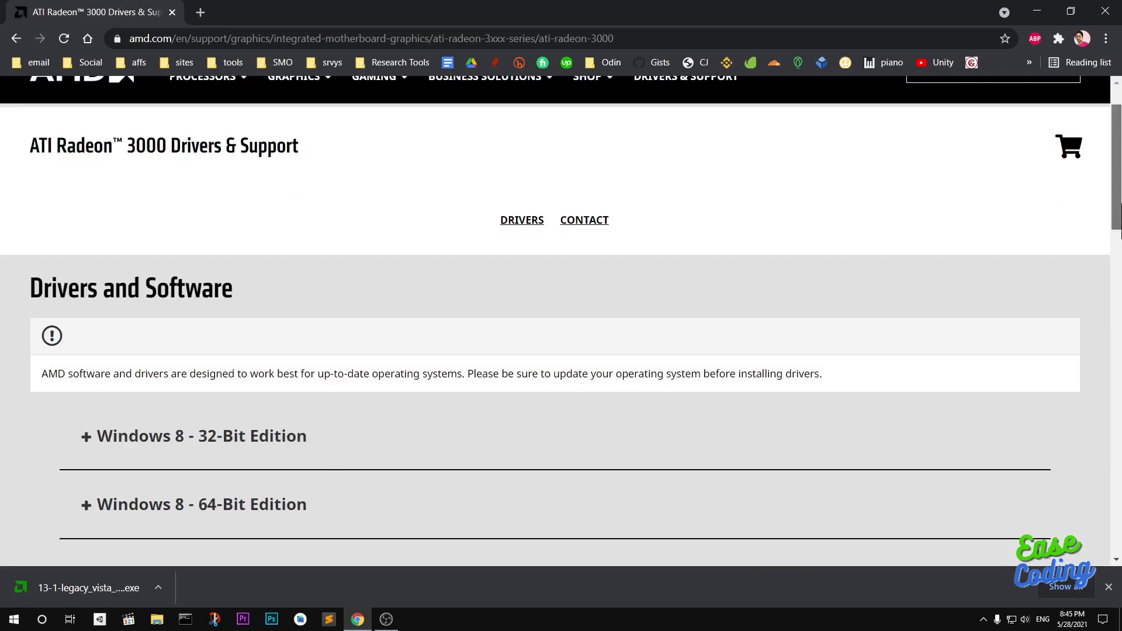
scroll(216, 395, down, 2)
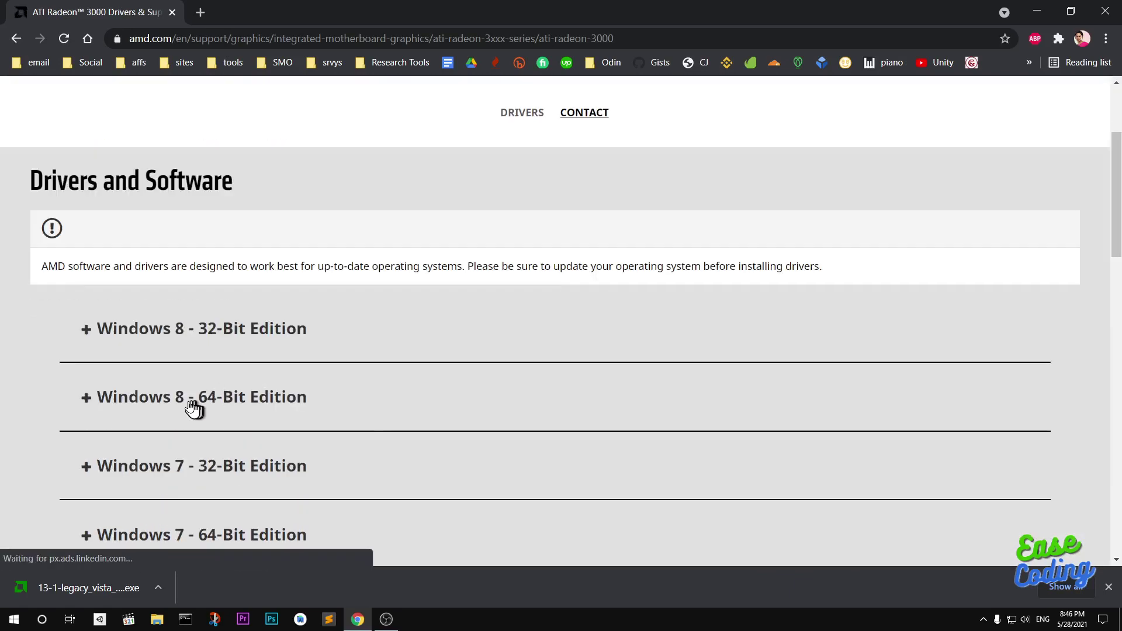
click(169, 387)
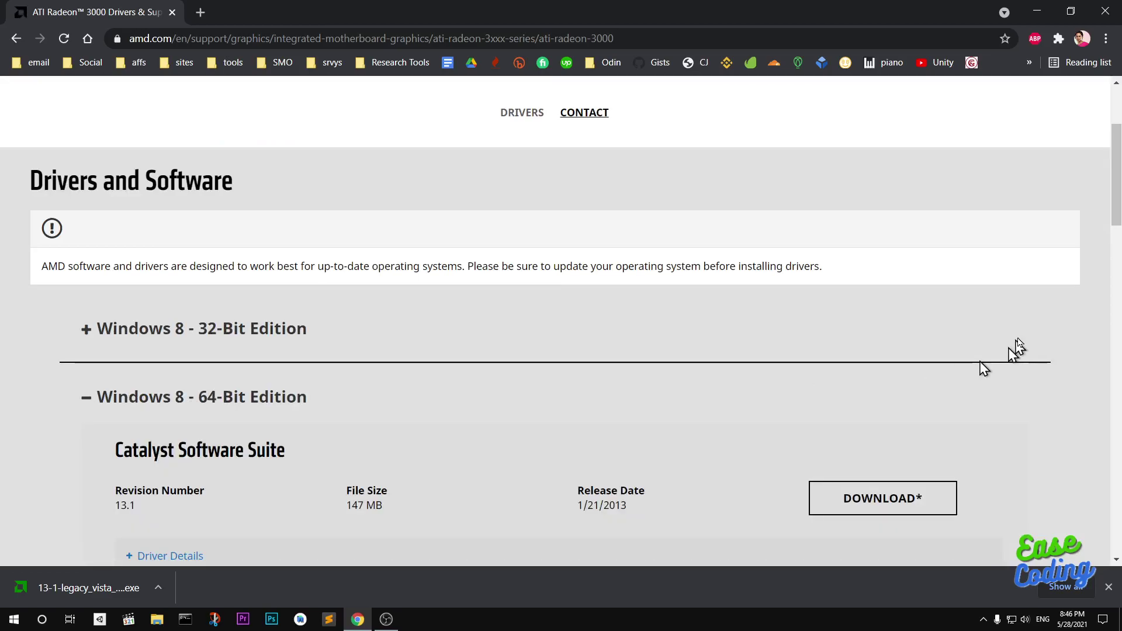
drag(1117, 186, 1120, 252)
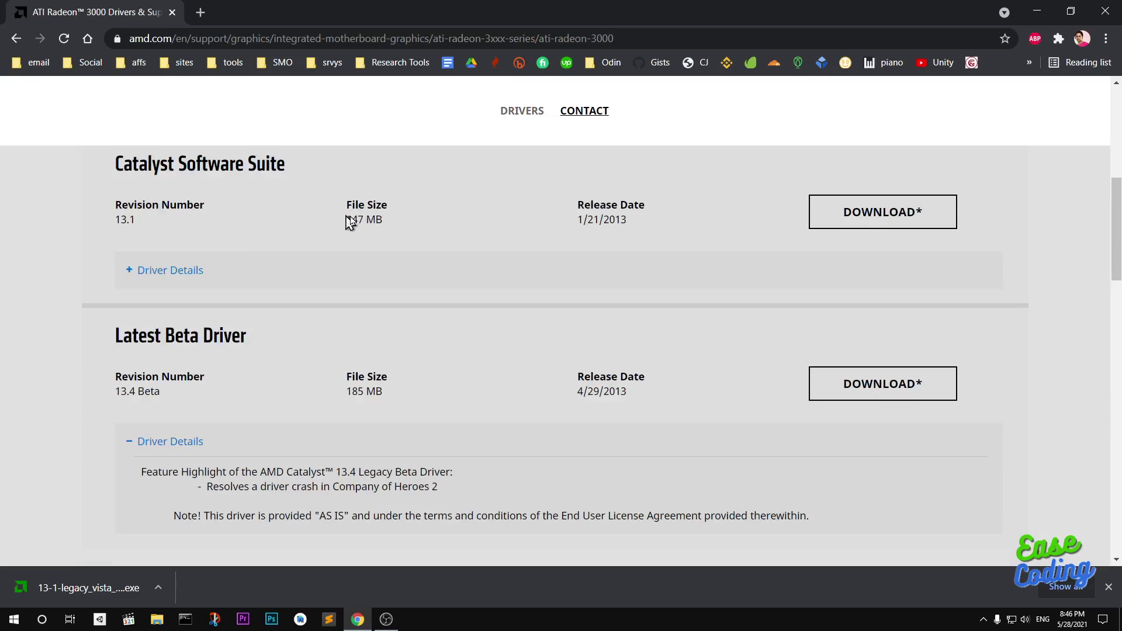
drag(348, 223, 511, 230)
drag(646, 225, 553, 226)
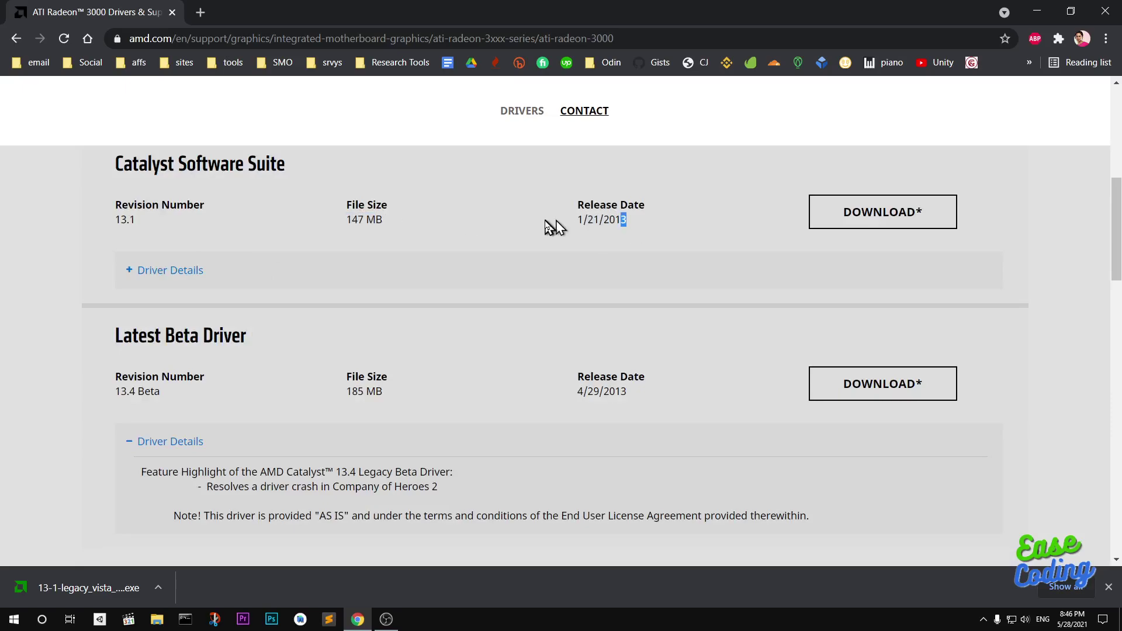
click(624, 280)
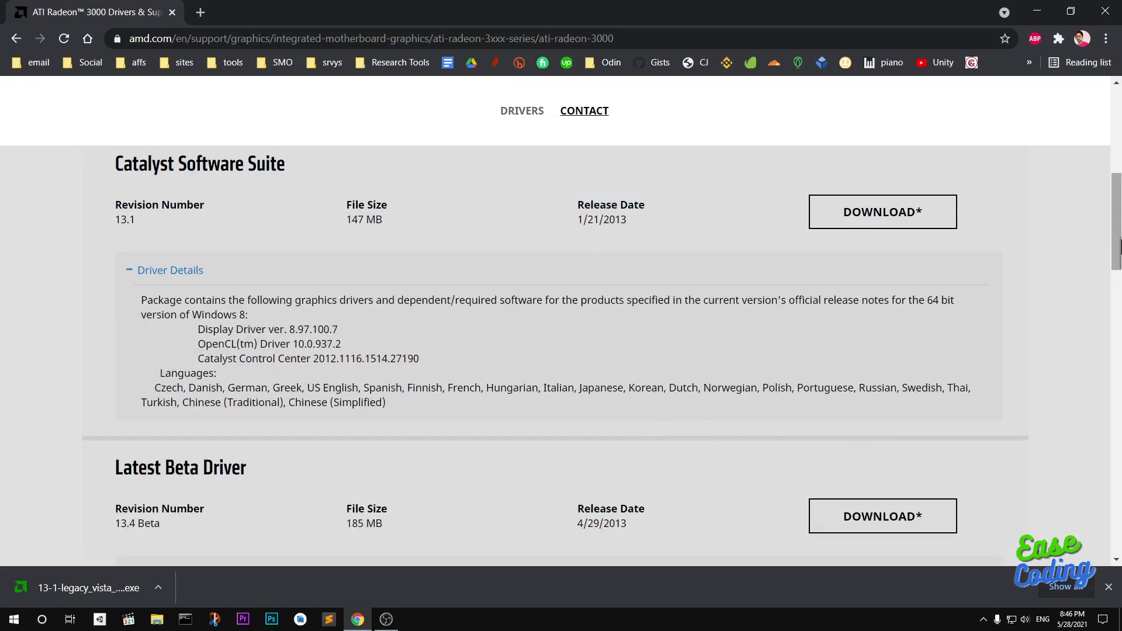
drag(1119, 245, 1121, 293)
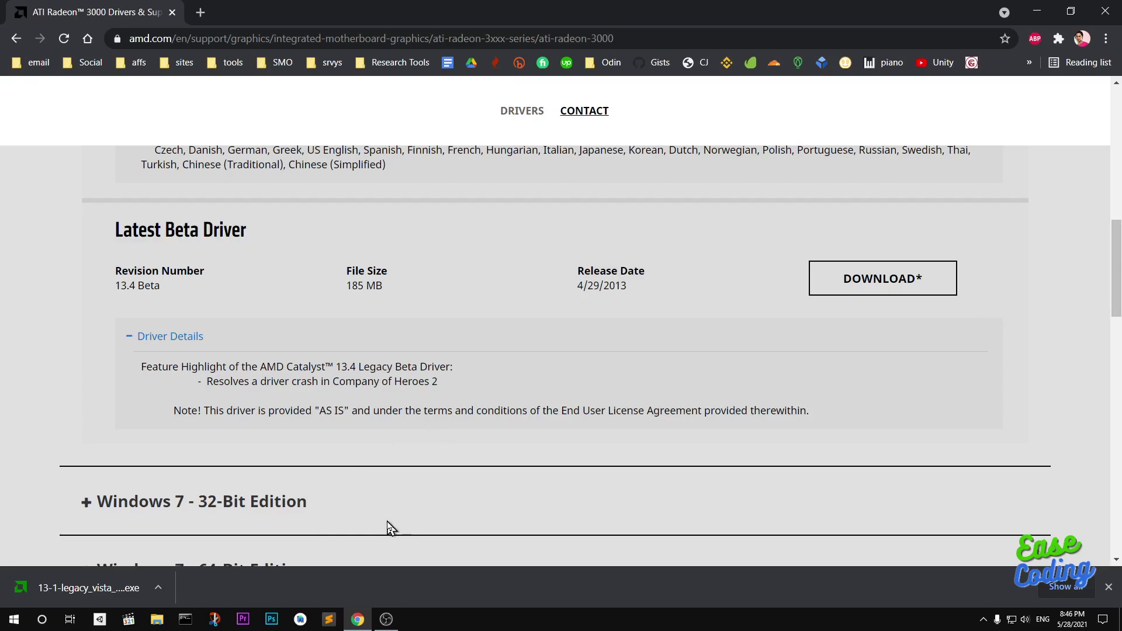
click(82, 587)
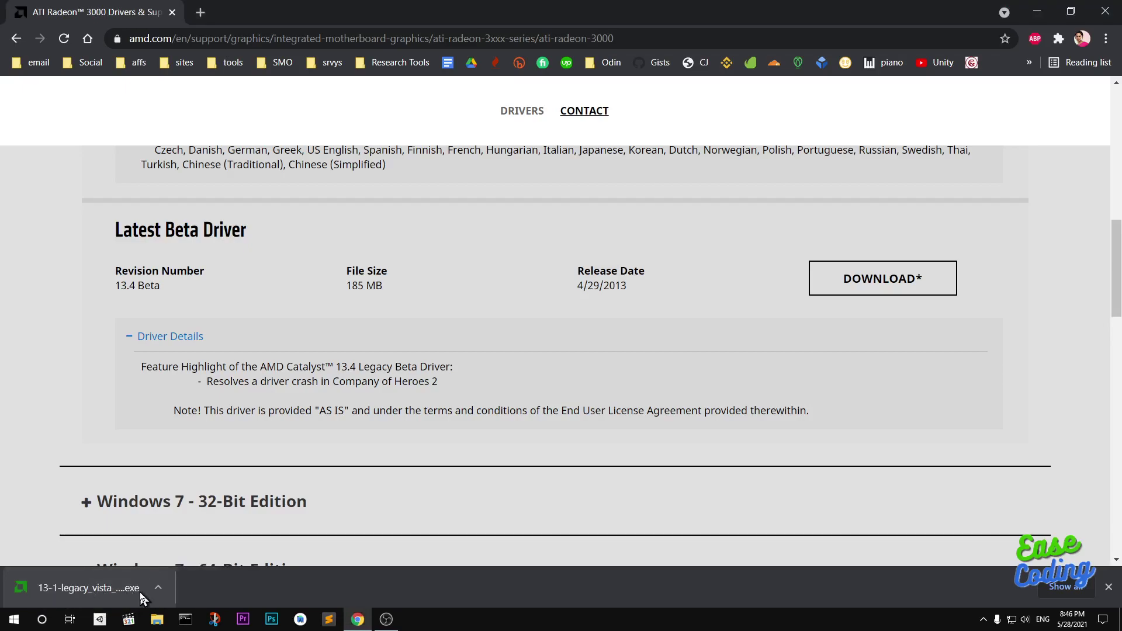
- Run the downloaded 13-1 legacy installer from the download bar's file options
click(157, 587)
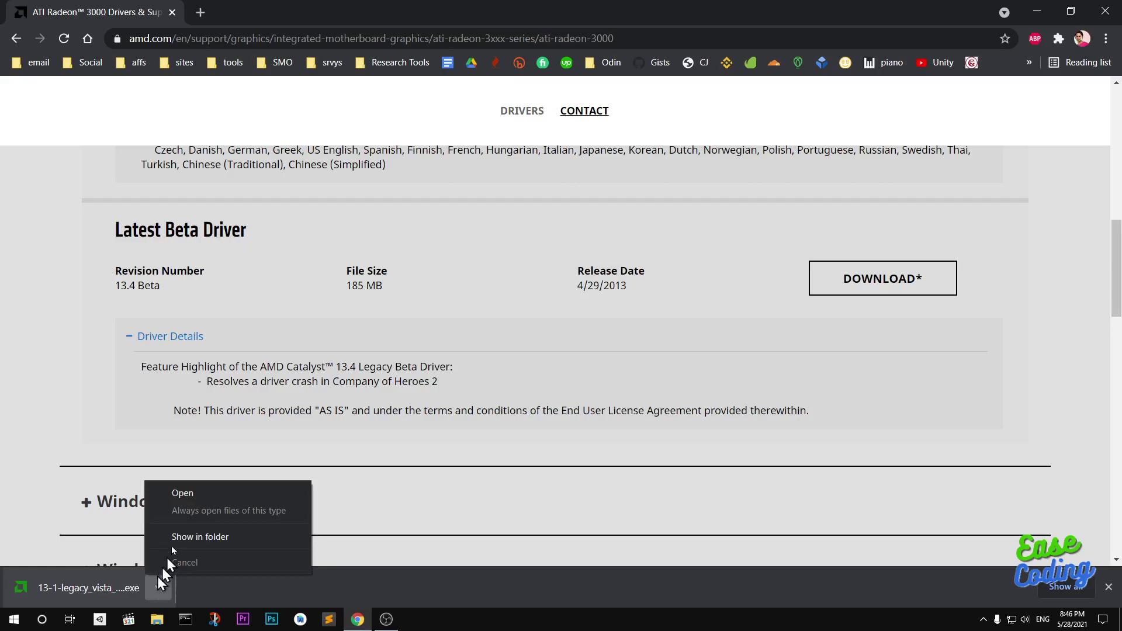
click(177, 536)
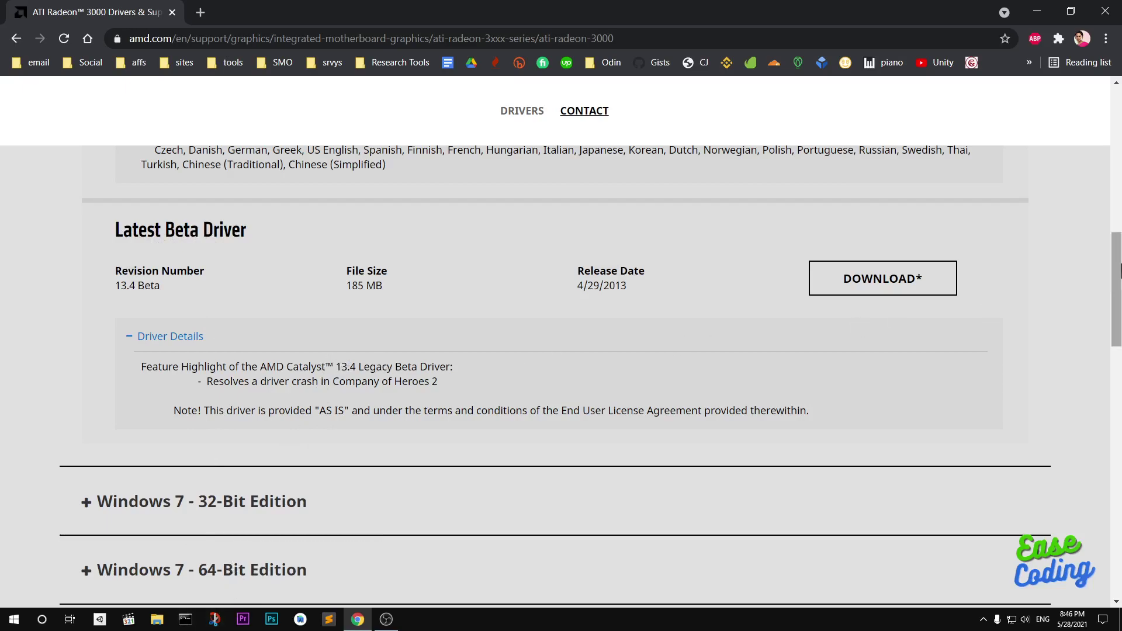
scroll(1119, 270, up, 5)
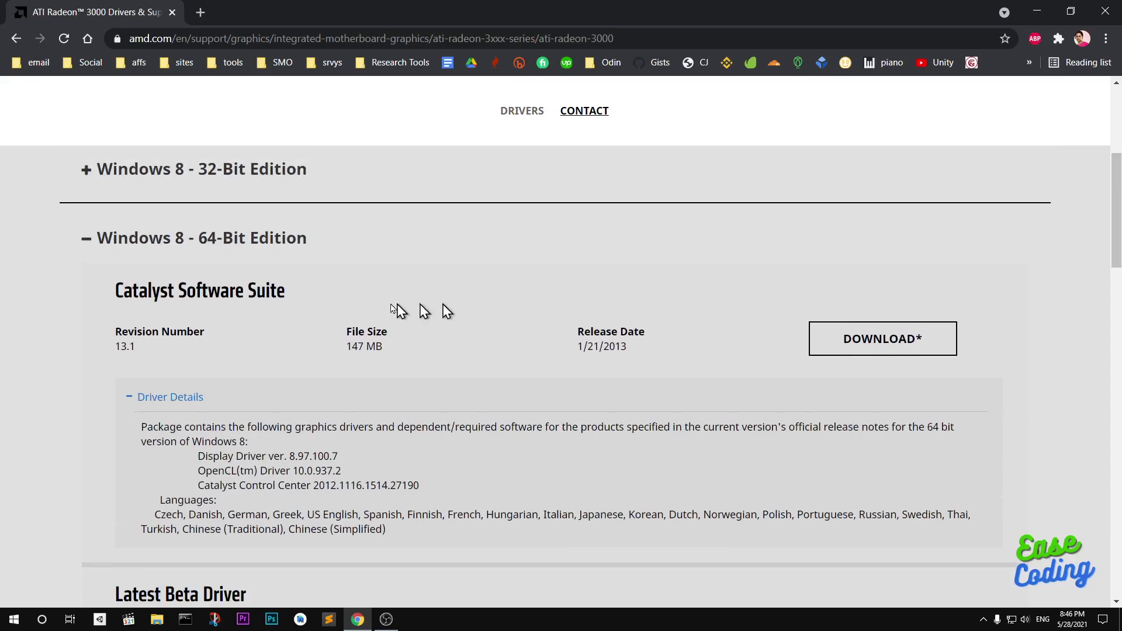
drag(160, 293, 380, 300)
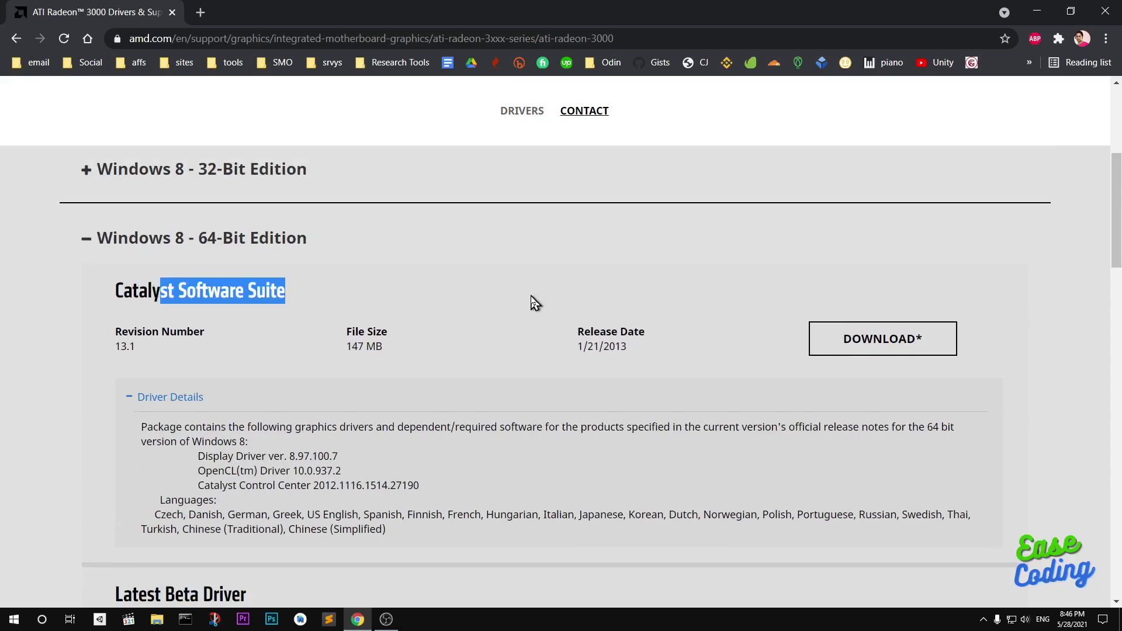
click(509, 320)
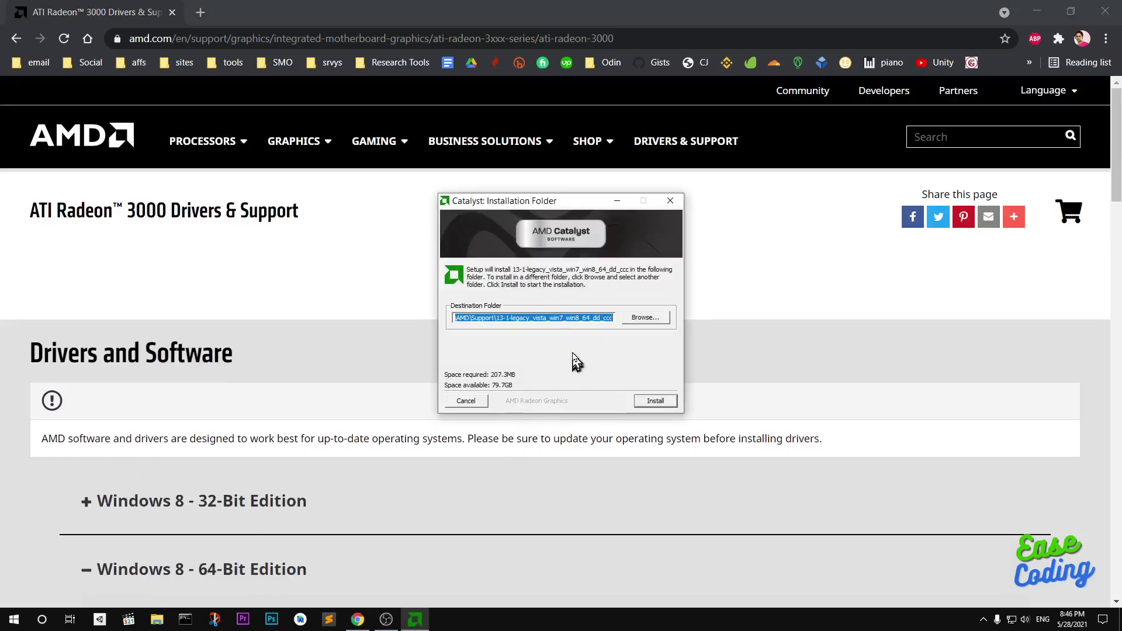
- Extract the Catalyst files to the default destination folder, then bring the installer back up
click(562, 317)
drag(497, 318, 650, 326)
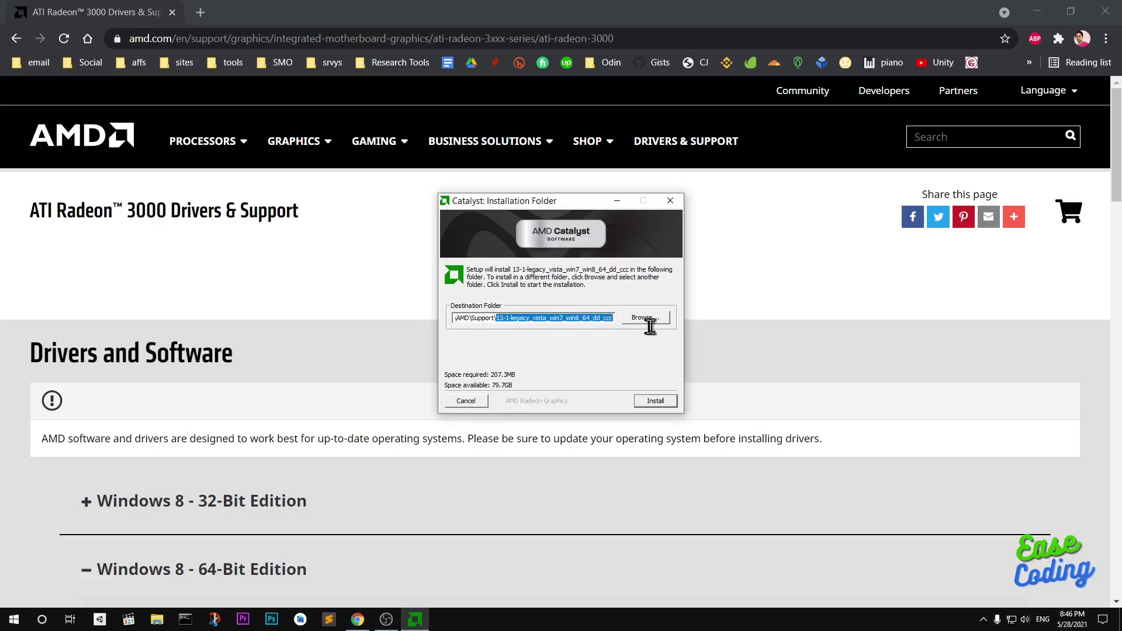
click(649, 404)
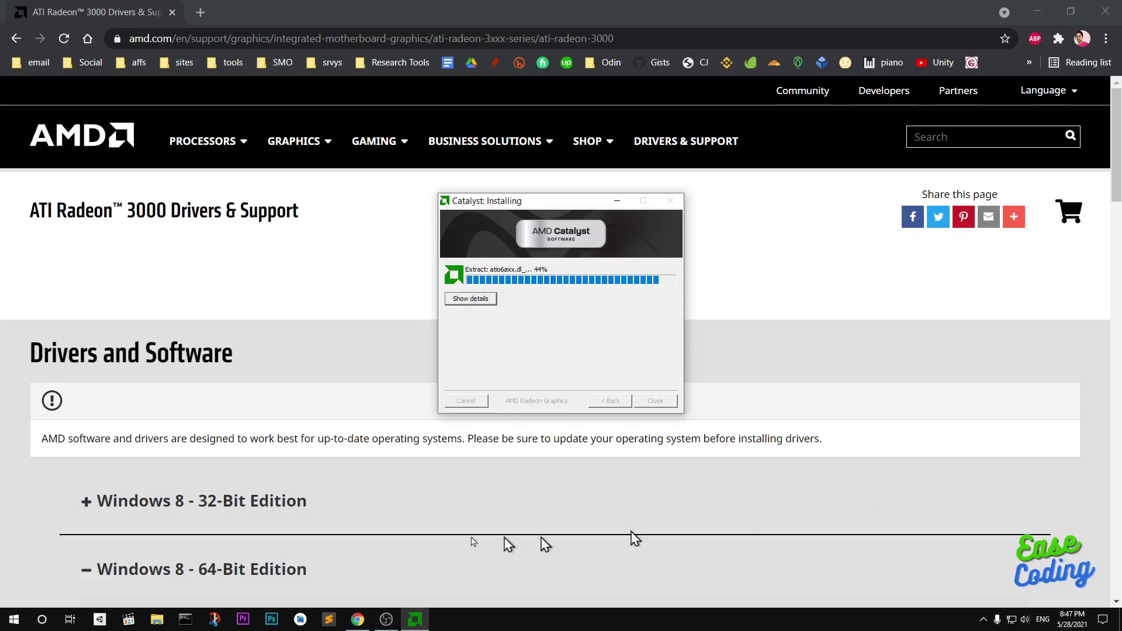
click(170, 503)
scroll(566, 561, down, 8)
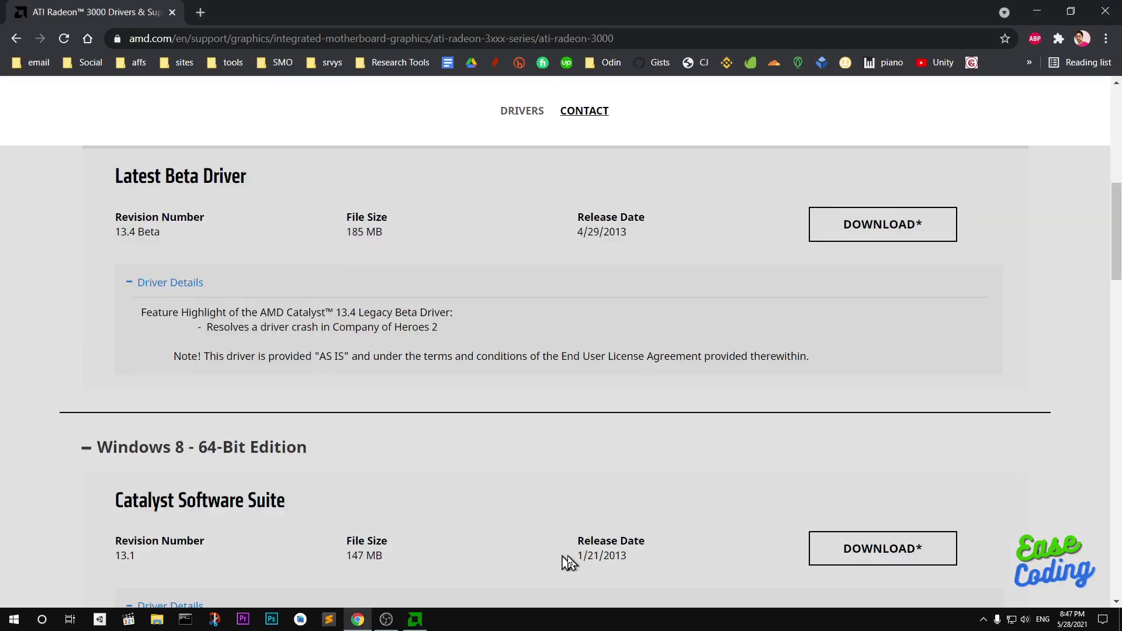
click(415, 619)
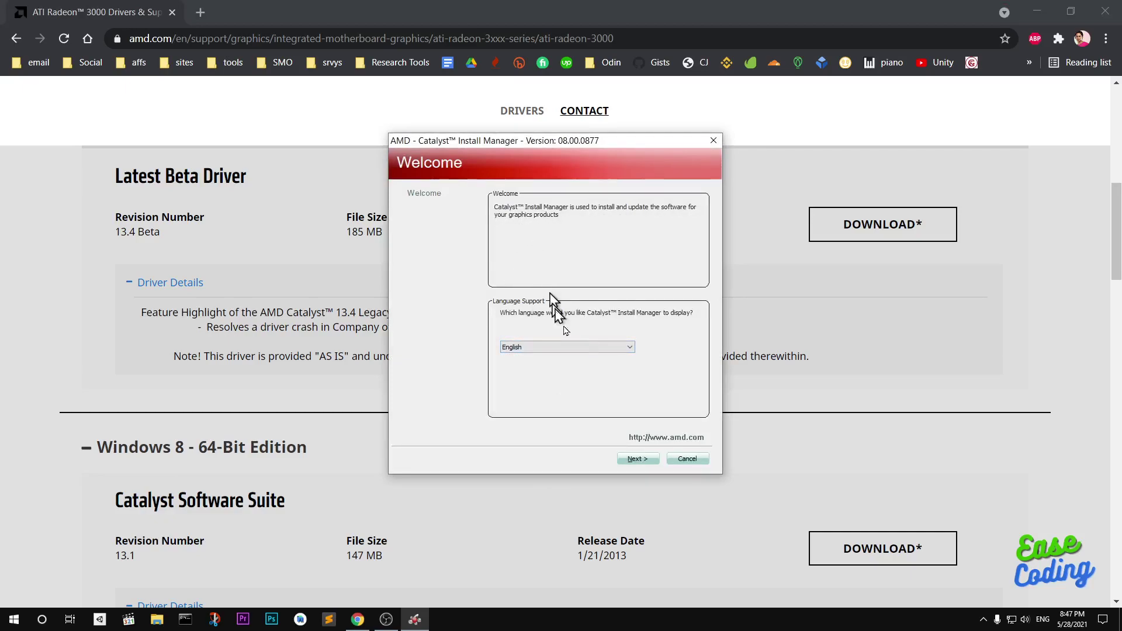
- Continue in English, choose Install, pick Express, and accept the EULA to start installing
click(636, 460)
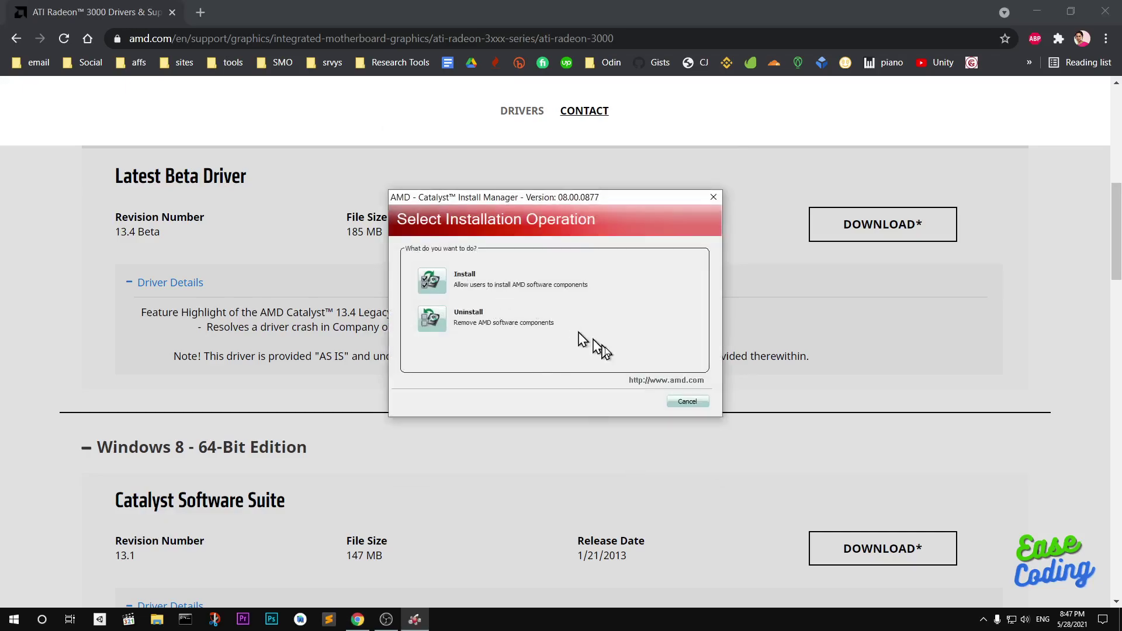
click(423, 285)
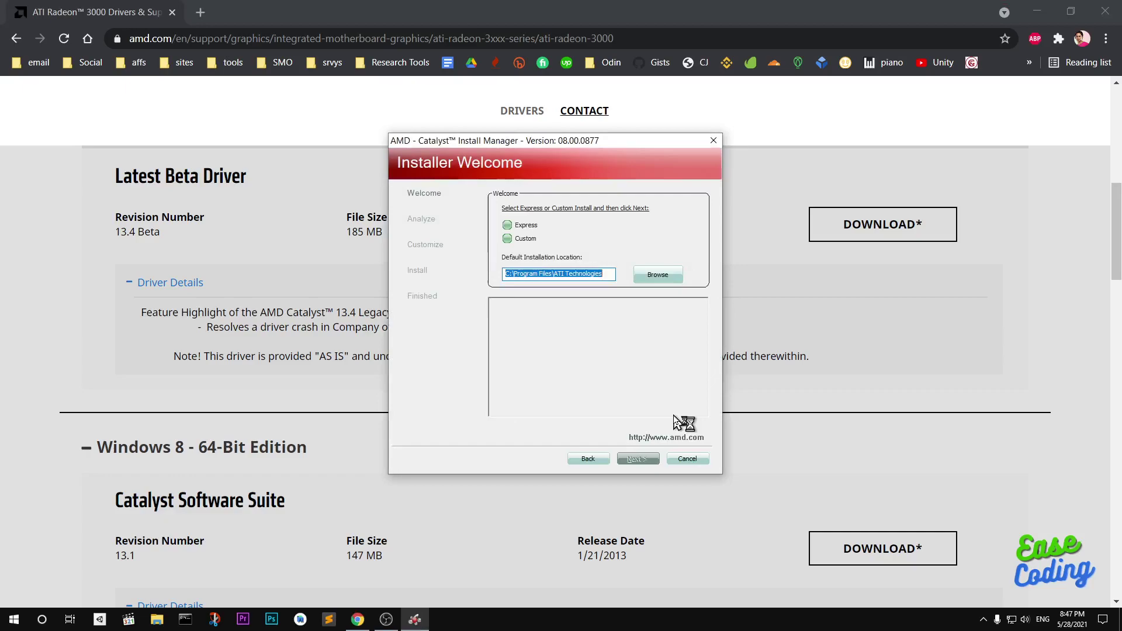
click(508, 225)
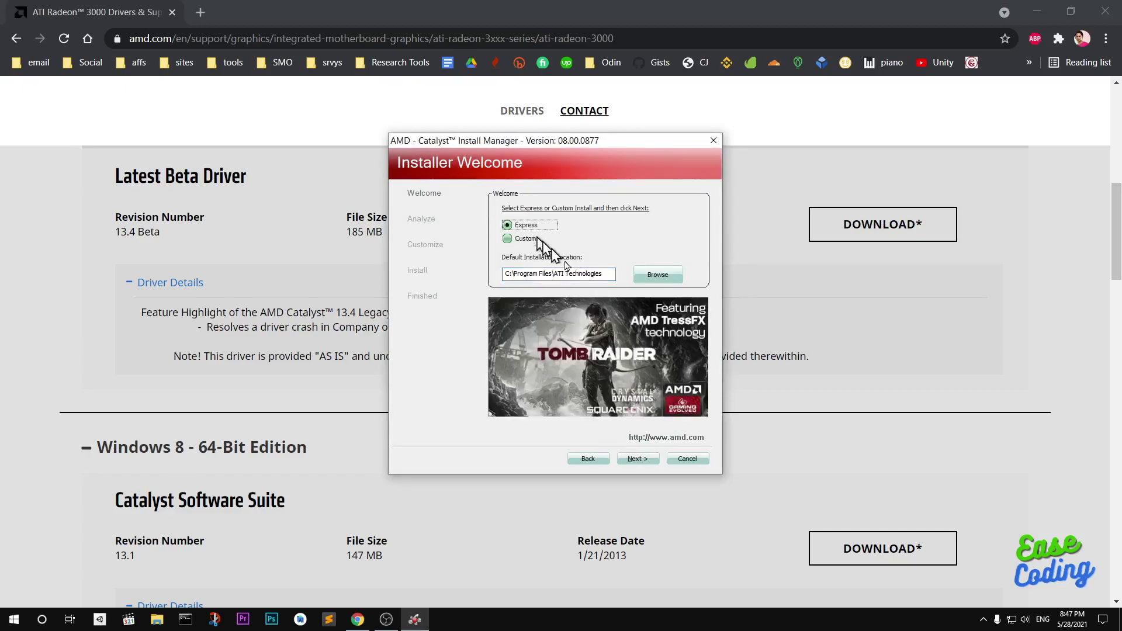
click(637, 459)
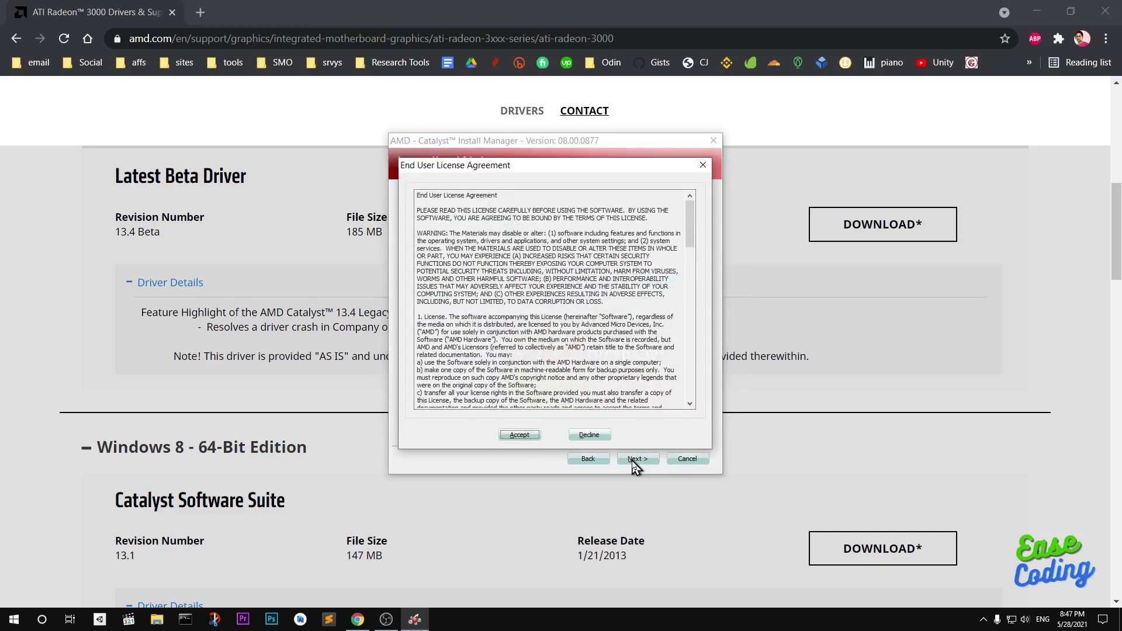
click(520, 435)
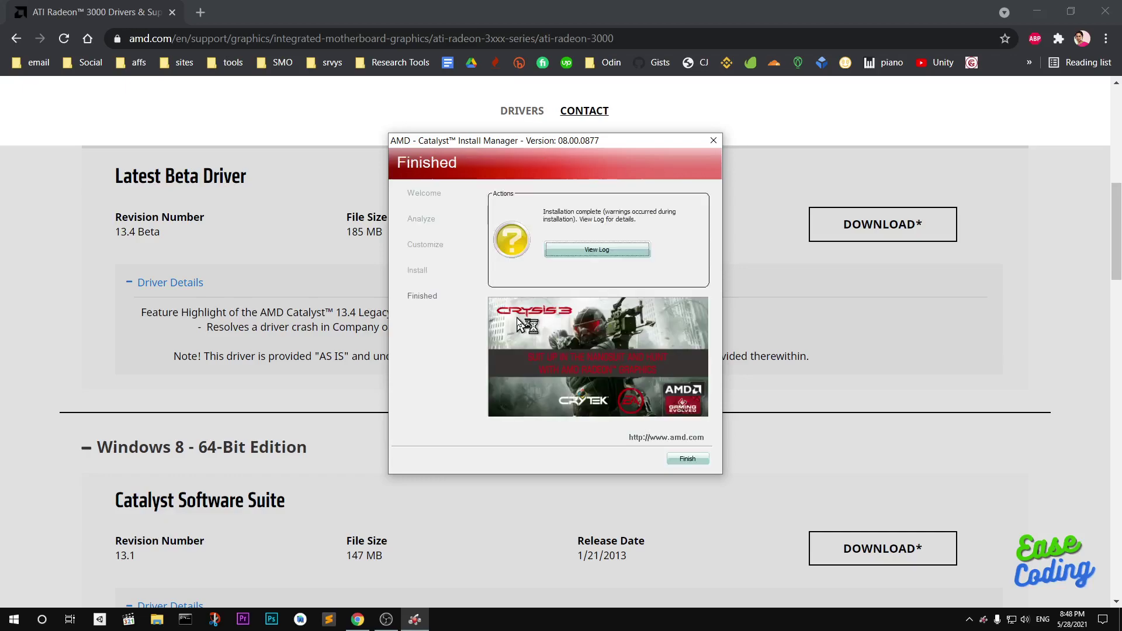
- Open the installation log, finish the installer, and check the ATI Radeon 3000 Graphics entry
click(587, 249)
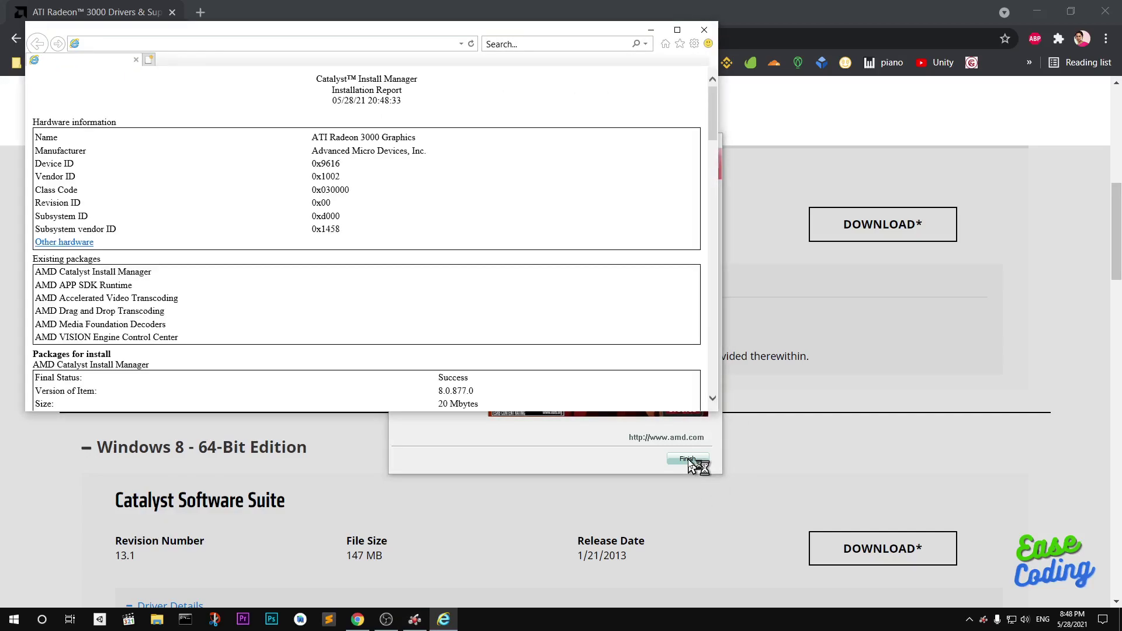
click(688, 460)
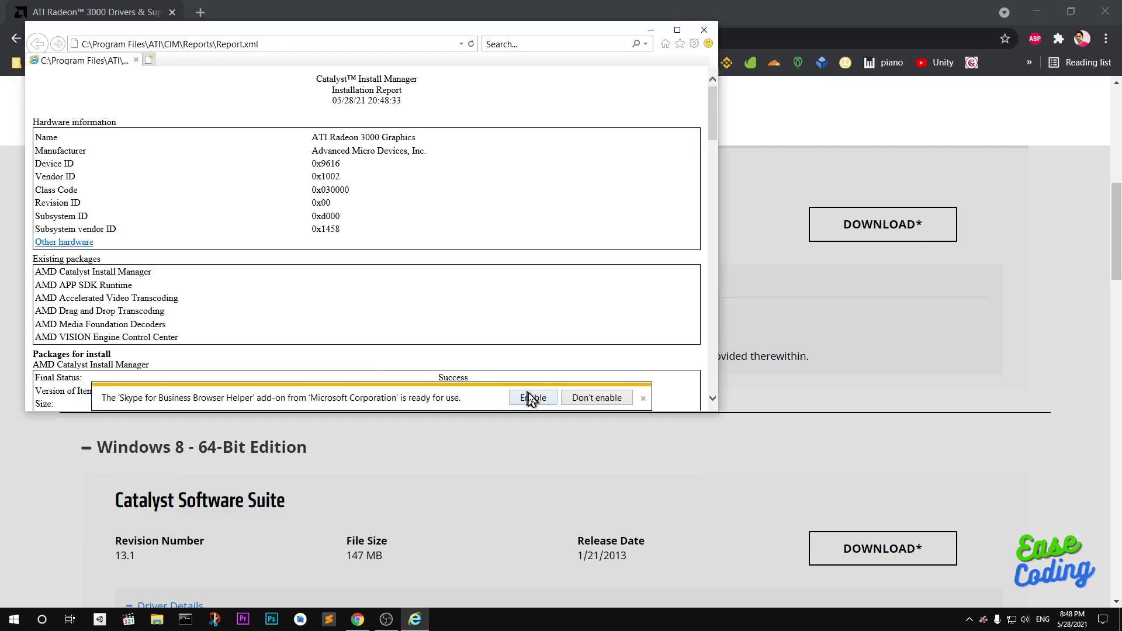
click(594, 402)
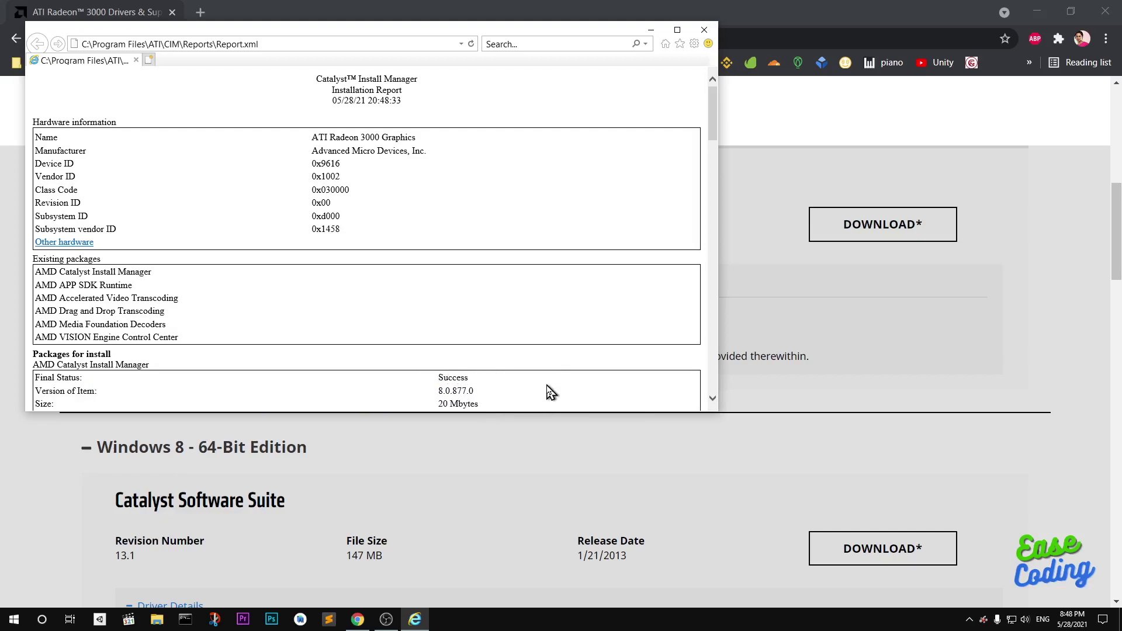
drag(313, 138, 463, 142)
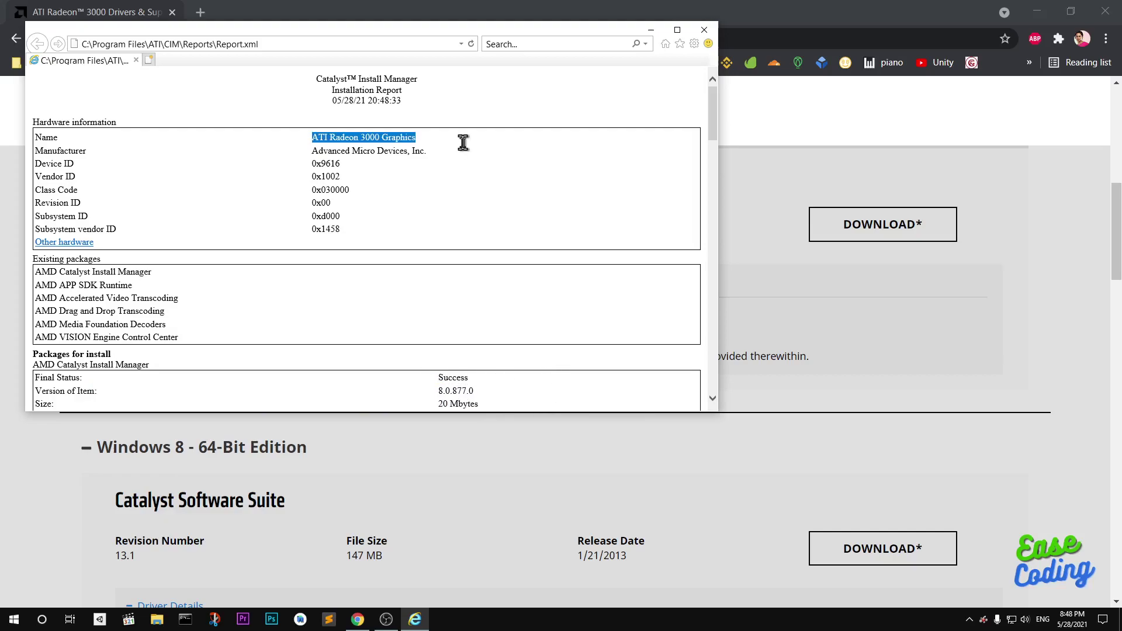
click(463, 143)
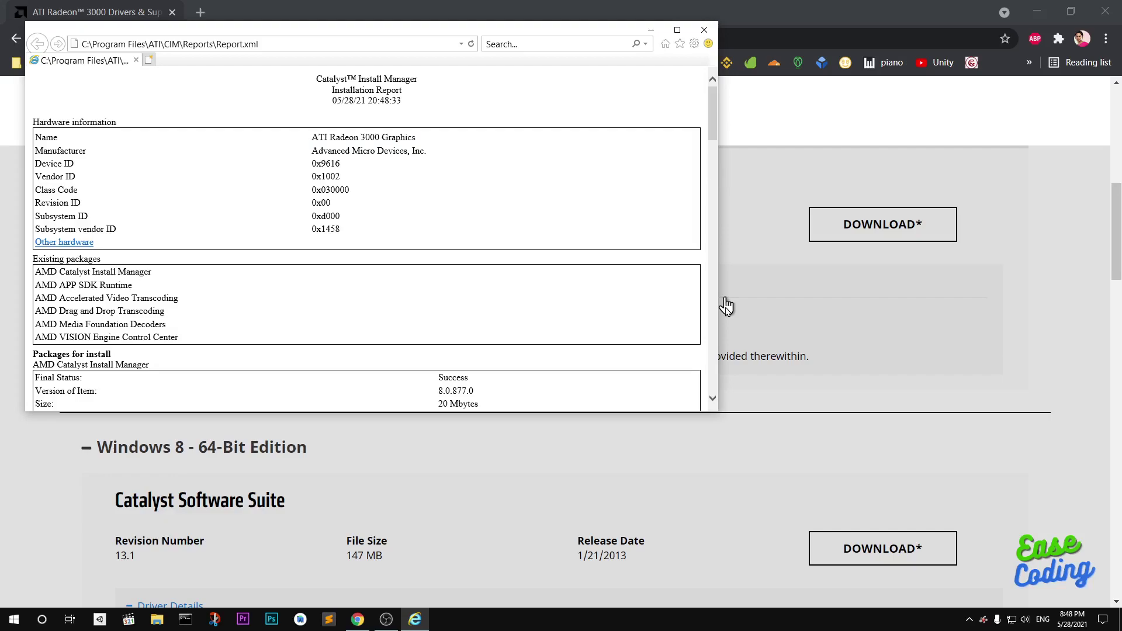
- Expand the report's AMD Display Driver status and other detected devices
click(713, 399)
click(713, 399)
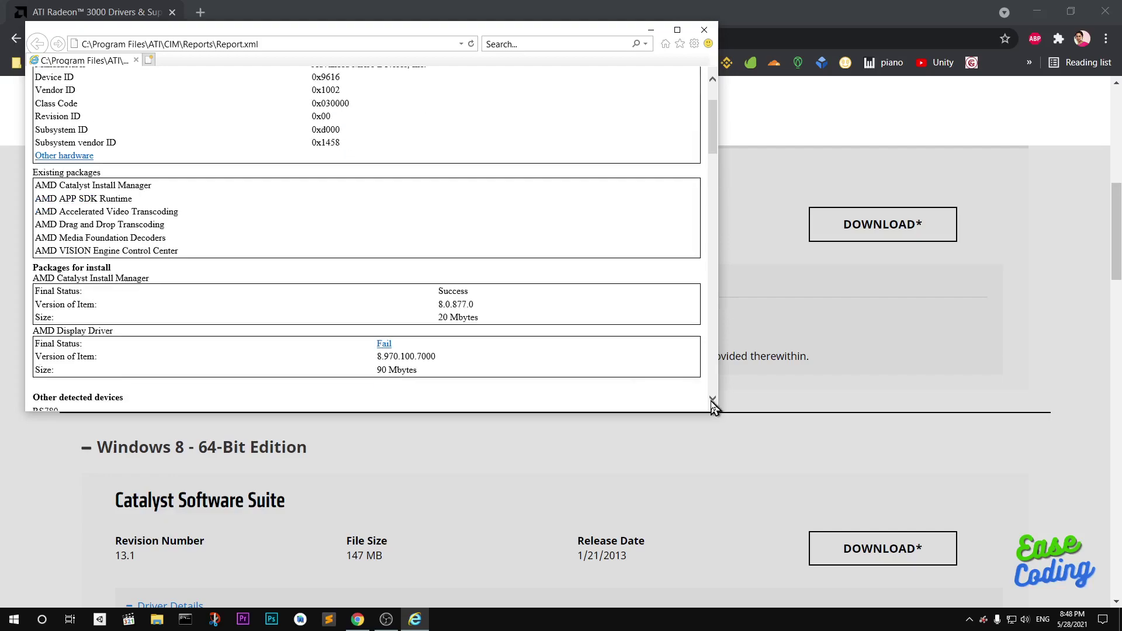
click(713, 399)
click(713, 399)
click(713, 400)
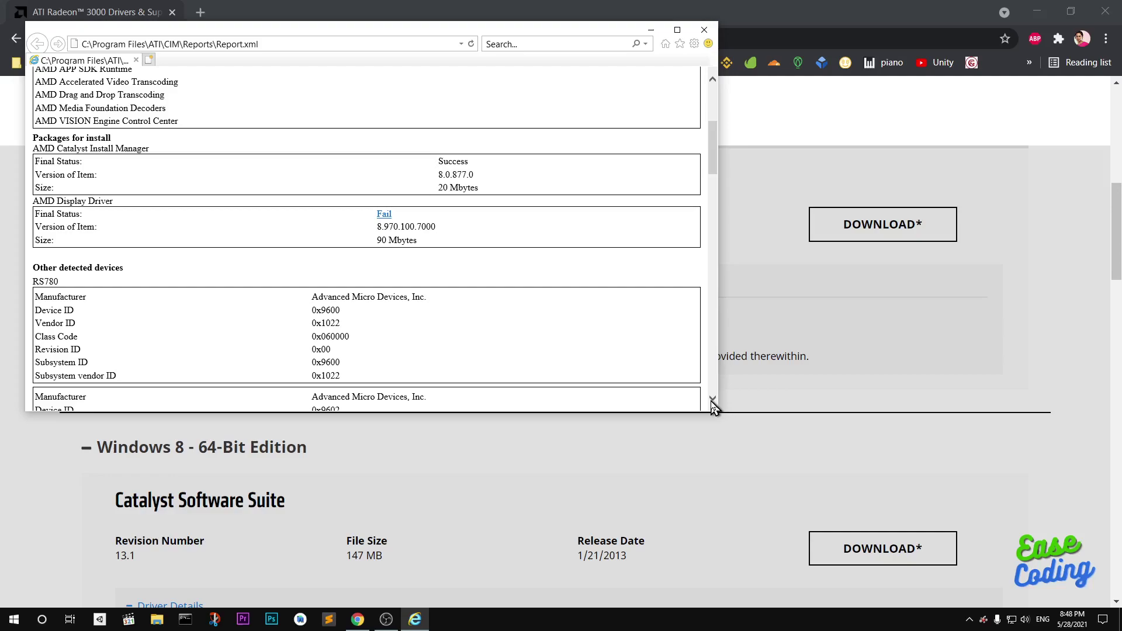
drag(57, 201, 192, 198)
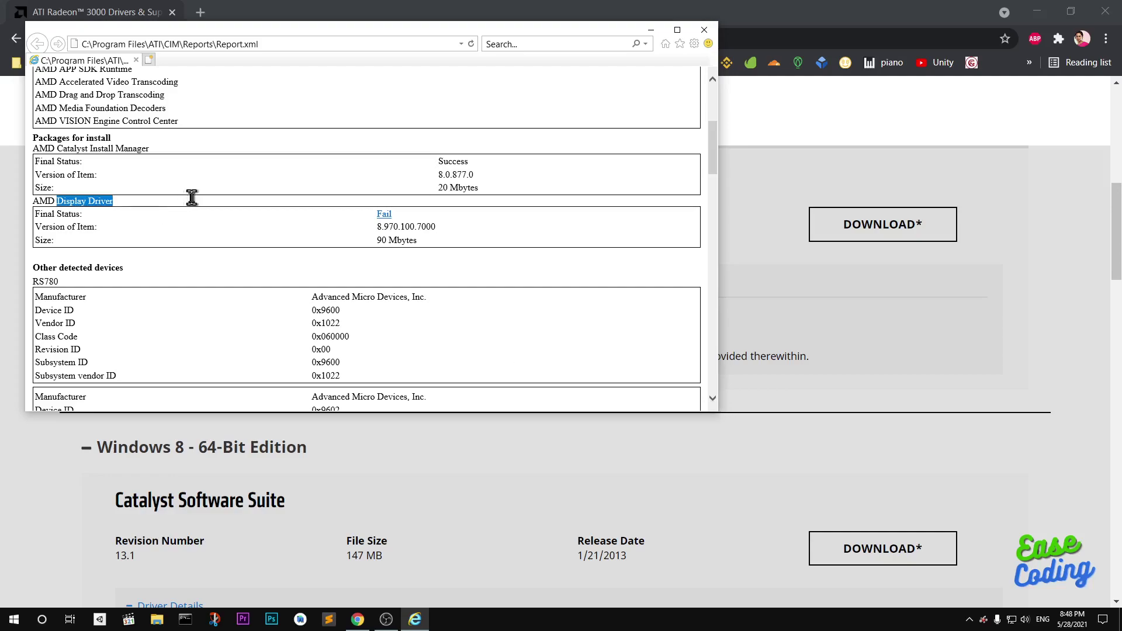
click(223, 240)
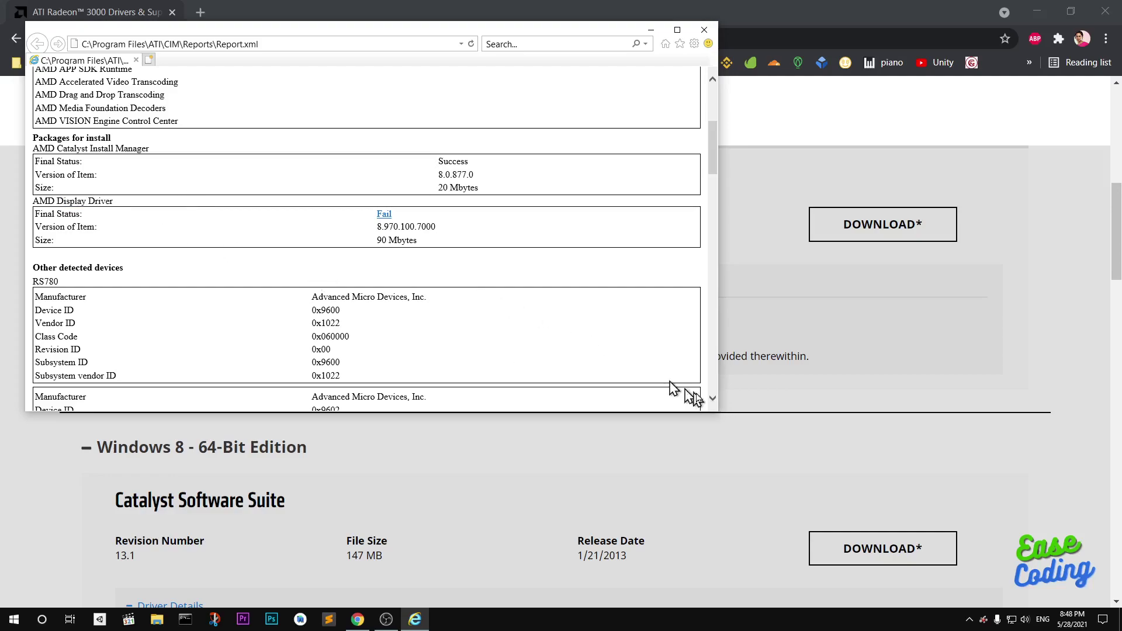
- Review the driver-package-not-installed error message, then close the Internet Explorer report
scroll(712, 402, down, 10)
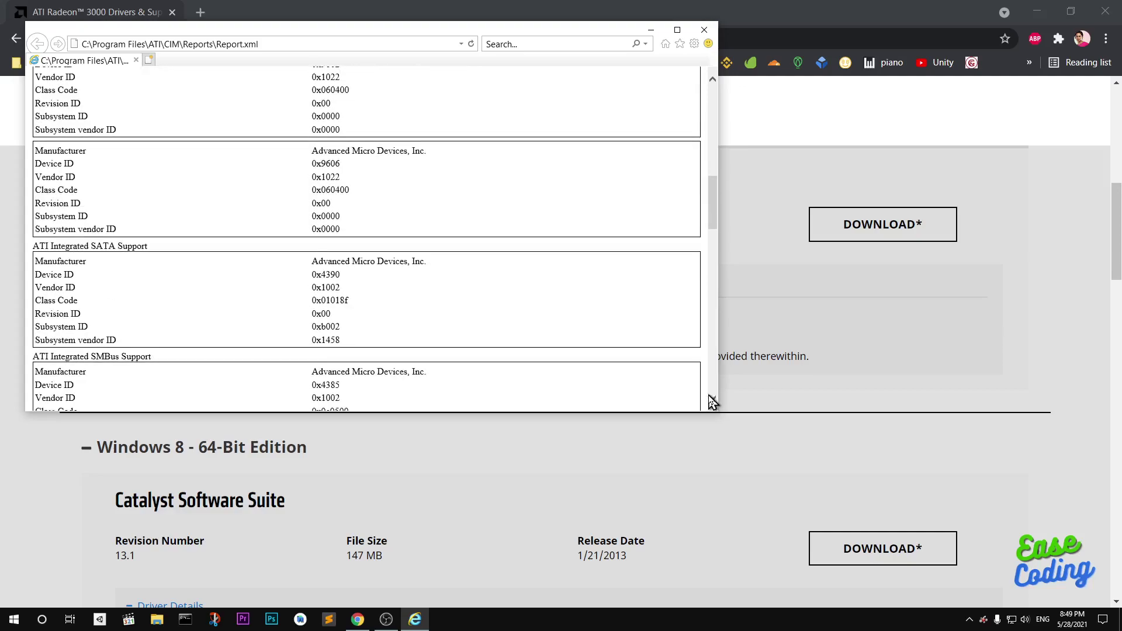
scroll(712, 402, down, 10)
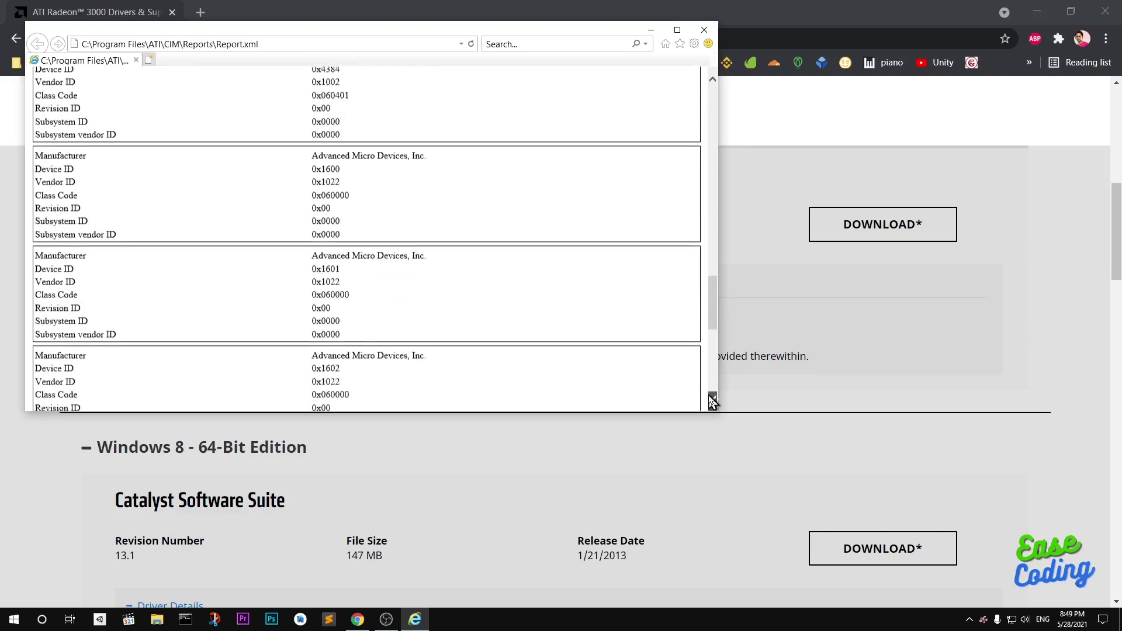
scroll(712, 403, down, 4)
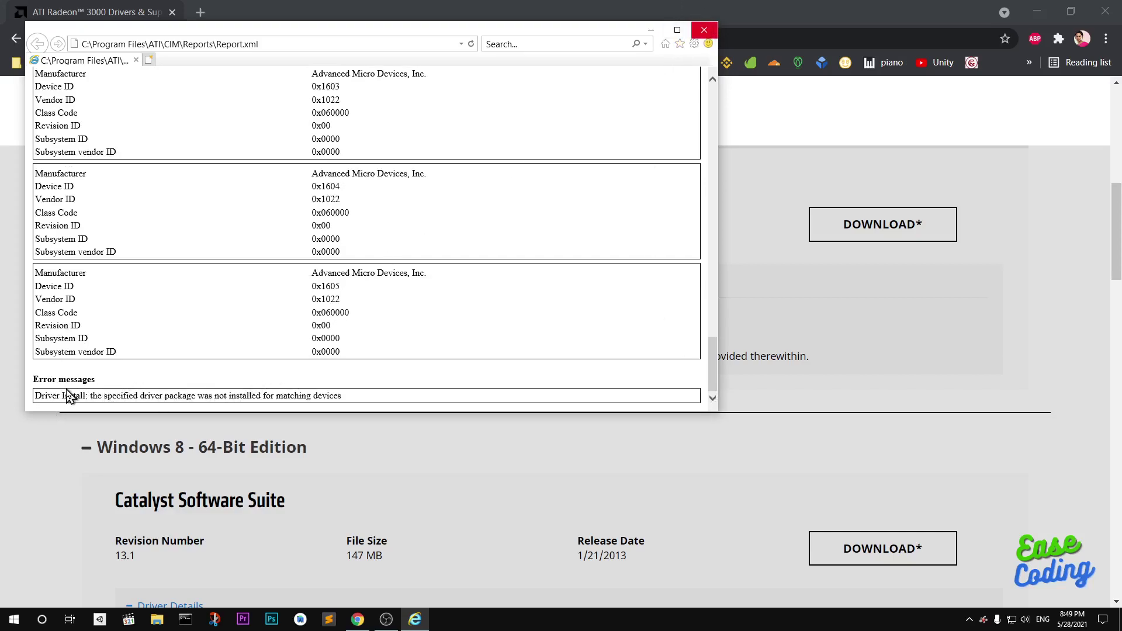
drag(62, 396, 416, 403)
click(433, 400)
click(705, 29)
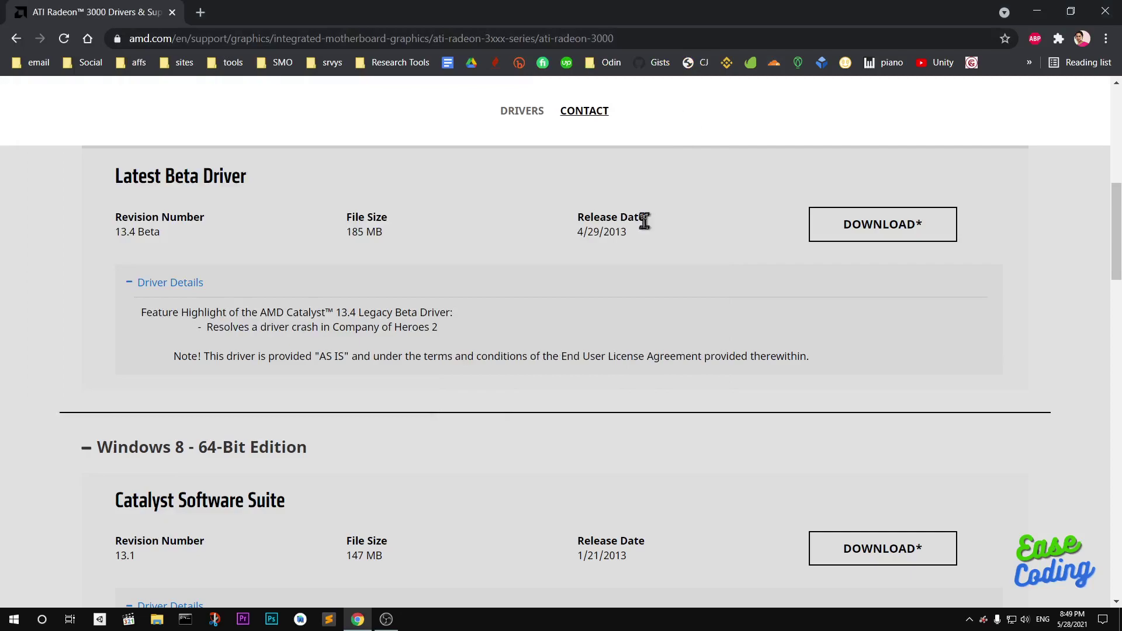
scroll(671, 319, up, 12)
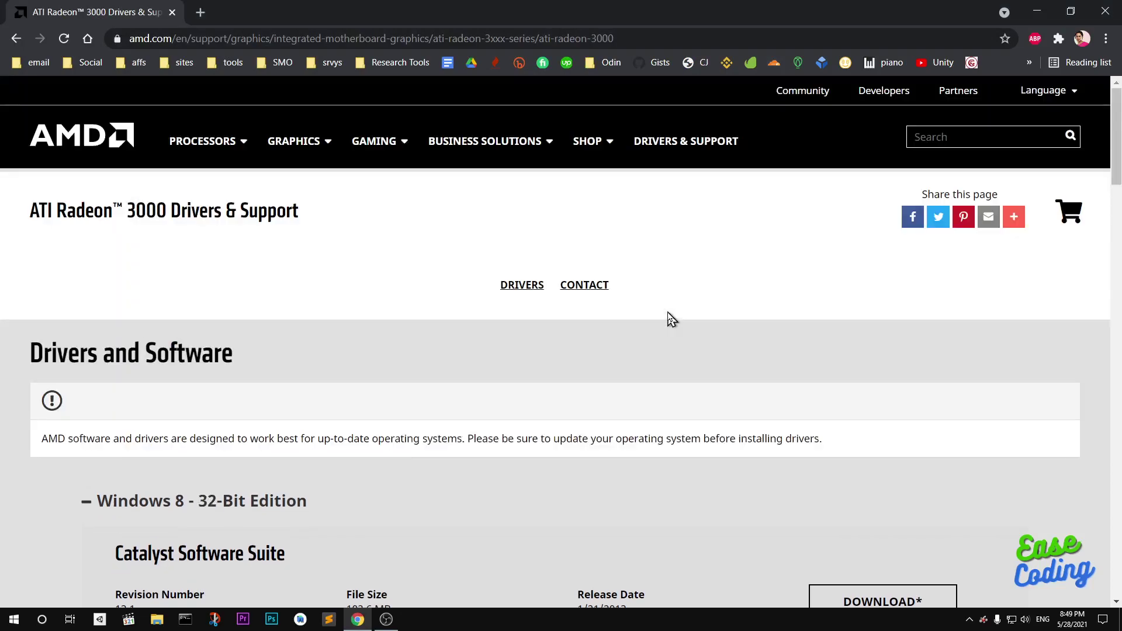